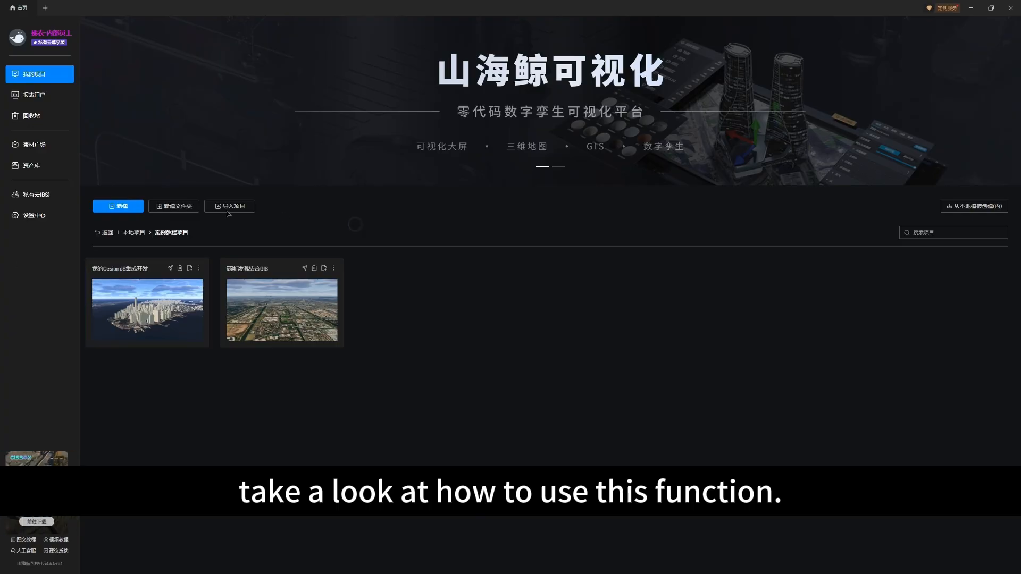
Step: Create a new 3D数字孪生 project from the 空白地面3D场景 template, keeping the default project name
{"action": "left_click", "coordinate": [118, 206]}
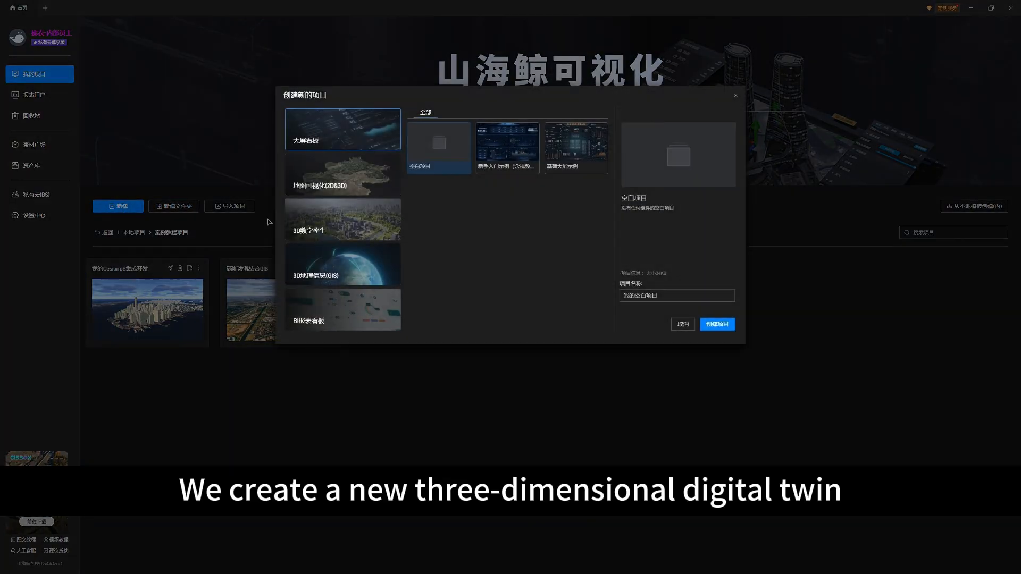
{"action": "left_click", "coordinate": [330, 230]}
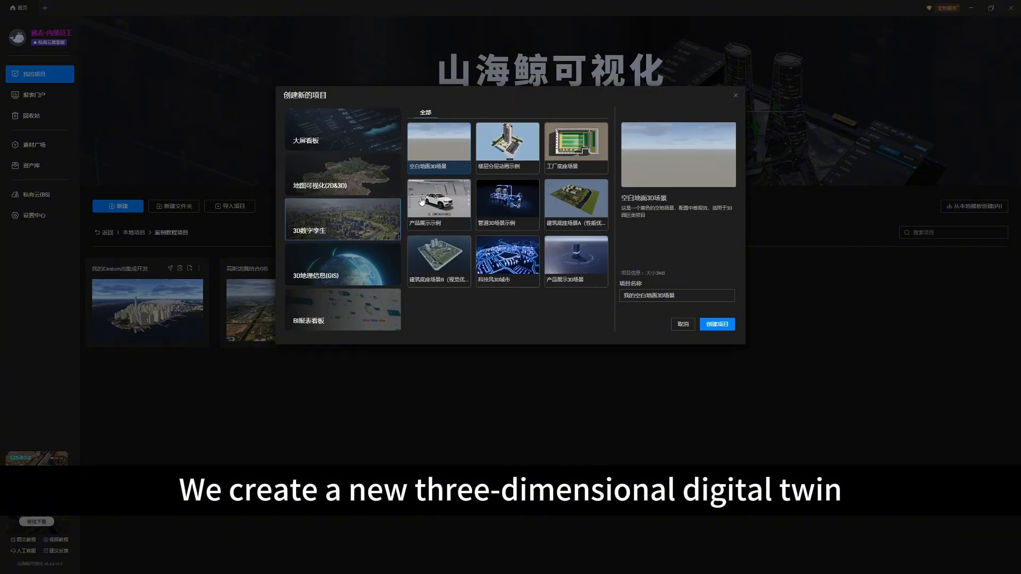
{"action": "left_click", "coordinate": [711, 324]}
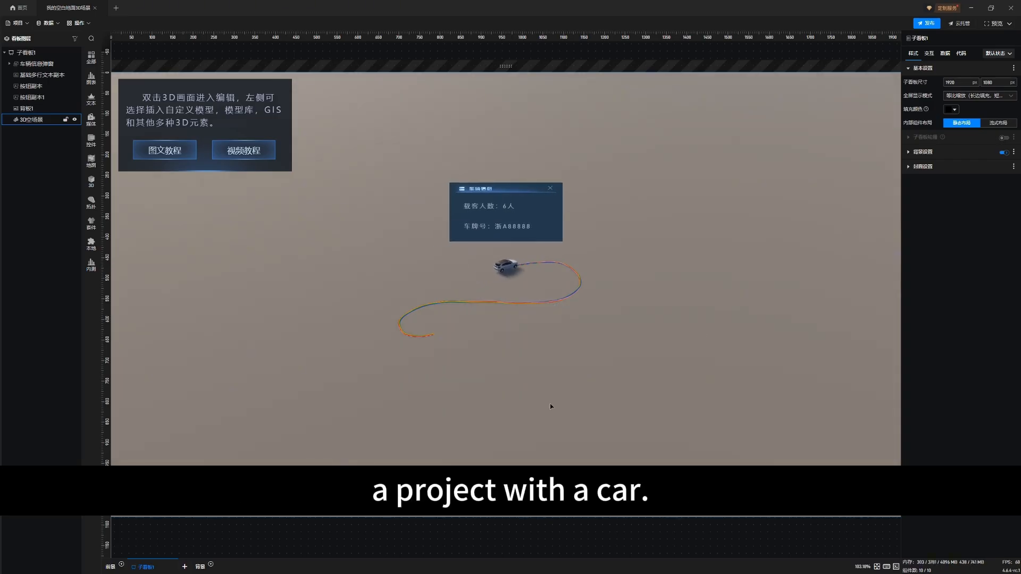
{"action": "left_click_drag", "start_coordinate": [528, 389], "coordinate": [542, 289]}
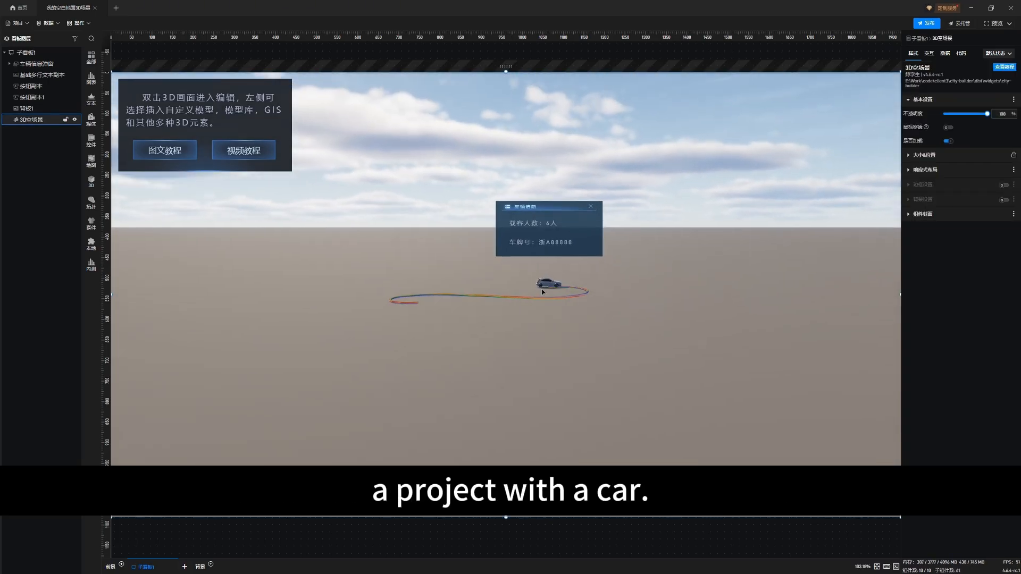
{"action": "left_click_drag", "start_coordinate": [481, 340], "coordinate": [474, 349]}
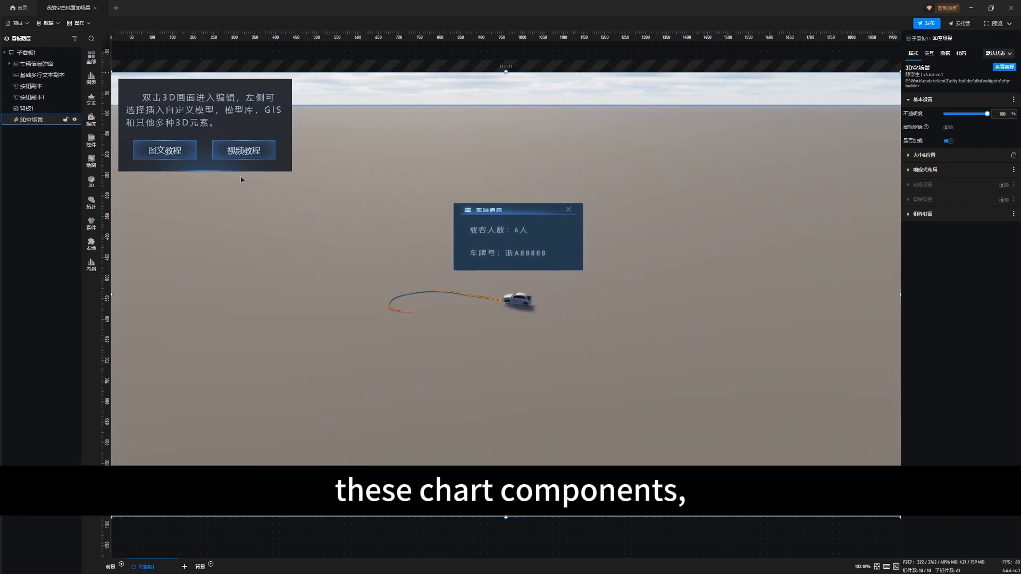
{"action": "left_click", "coordinate": [195, 116]}
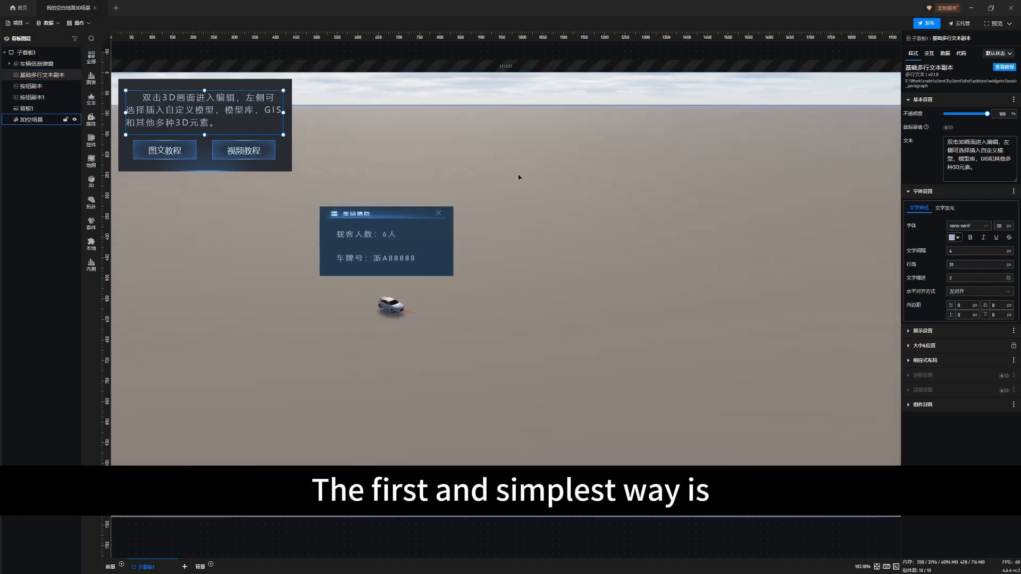
Step: Insert a T型分组柱状图 chart and place it in the upper-right area of the canvas
{"action": "left_click", "coordinate": [94, 76]}
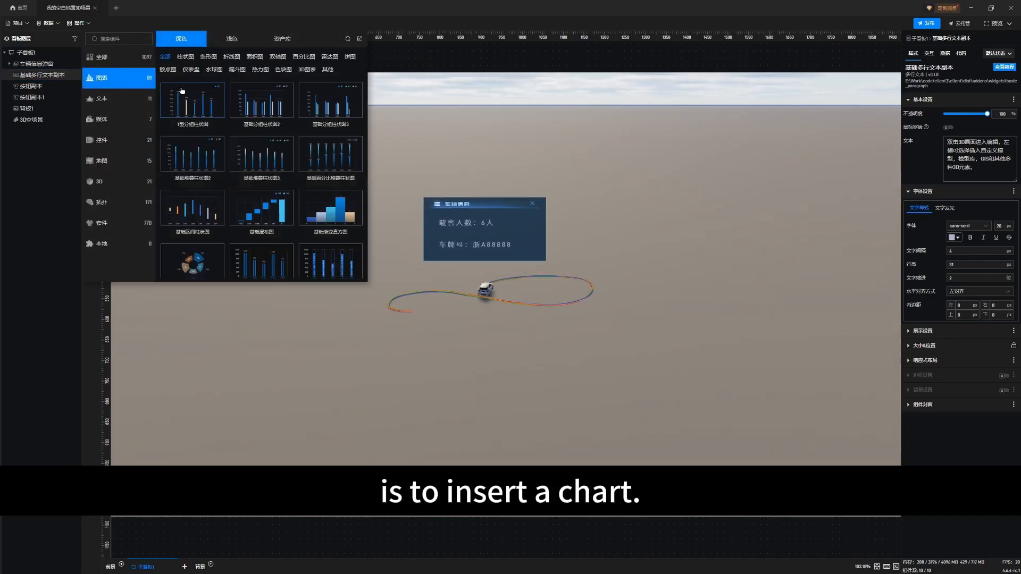
{"action": "left_click", "coordinate": [192, 97]}
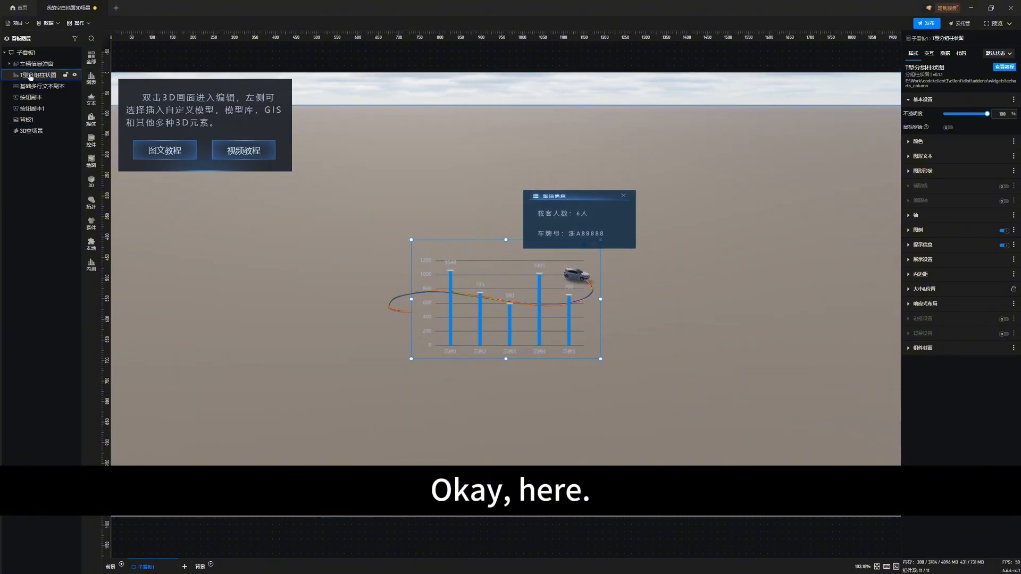
{"action": "left_click_drag", "start_coordinate": [30, 77], "coordinate": [40, 54]}
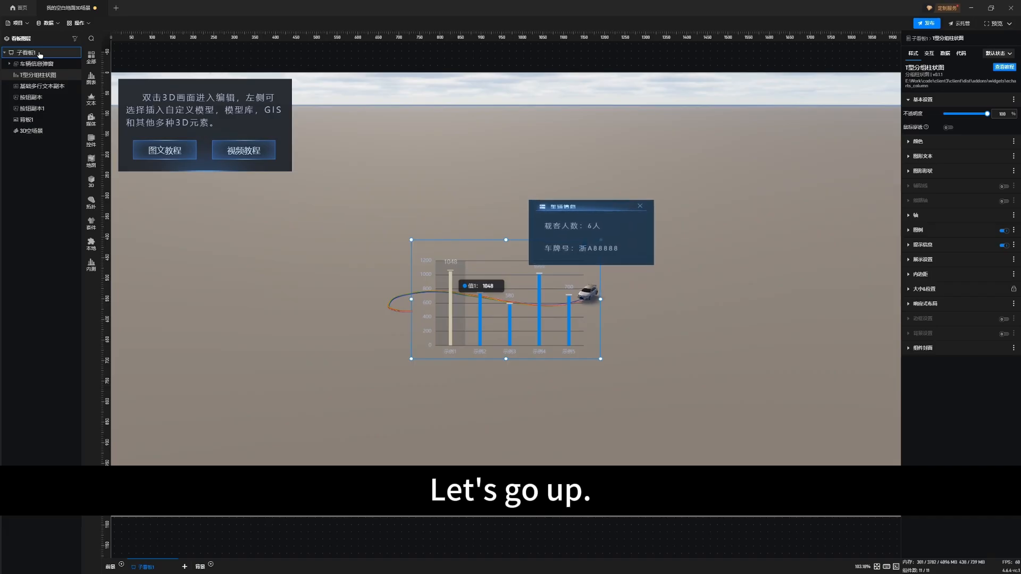
{"action": "left_click_drag", "start_coordinate": [532, 290], "coordinate": [708, 181]}
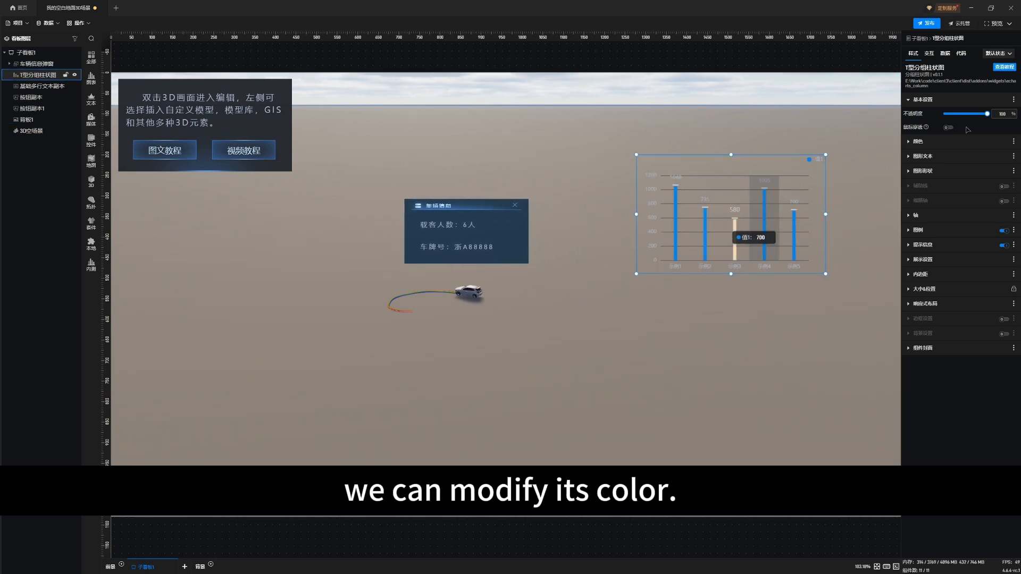
Step: Set the data colour of the bar chart's series to yellow #E4C210FF
{"action": "left_click", "coordinate": [955, 142]}
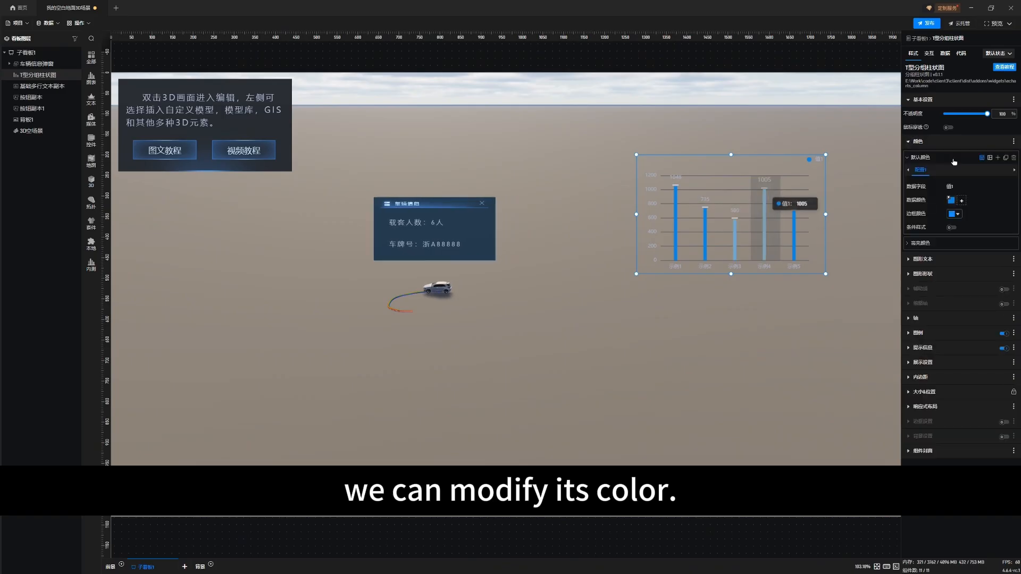
{"action": "left_click", "coordinate": [951, 200]}
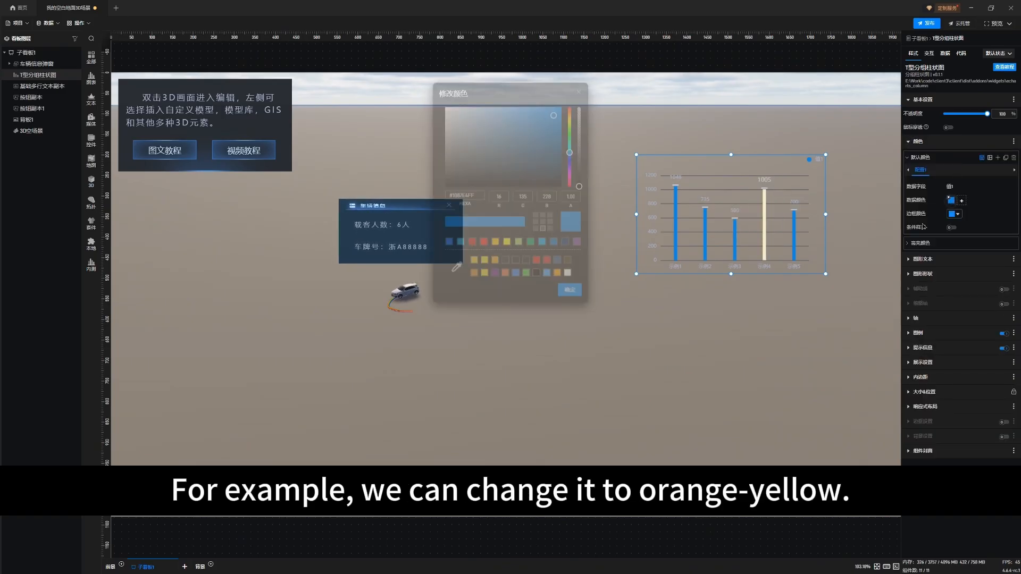
{"action": "left_click", "coordinate": [569, 122]}
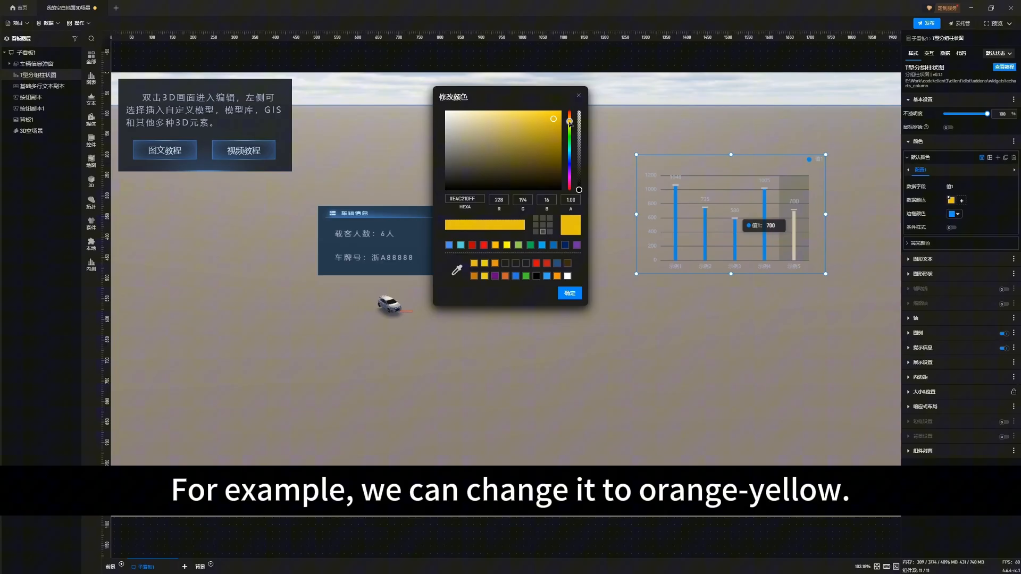
{"action": "left_click", "coordinate": [567, 292]}
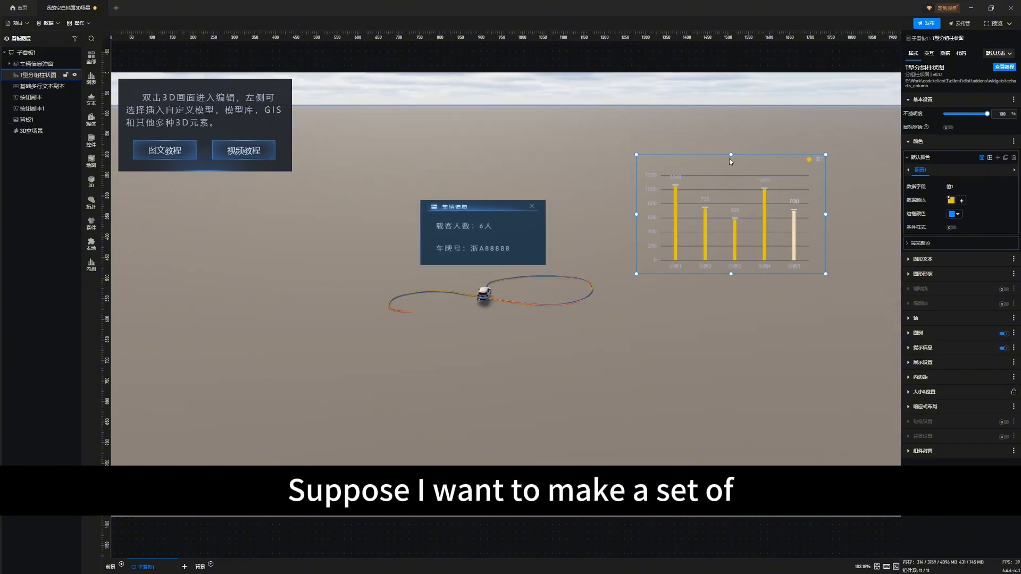
Step: Move the yellow chart below the introductory text panel and back to the canvas's upper-right area
{"action": "left_click_drag", "start_coordinate": [729, 159], "coordinate": [228, 267]}
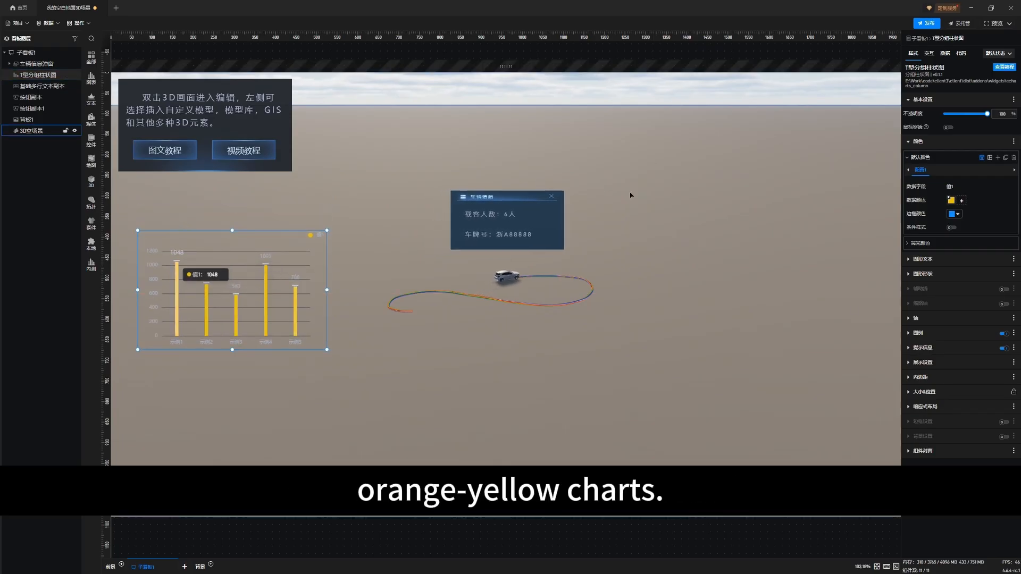
{"action": "left_click", "coordinate": [243, 238]}
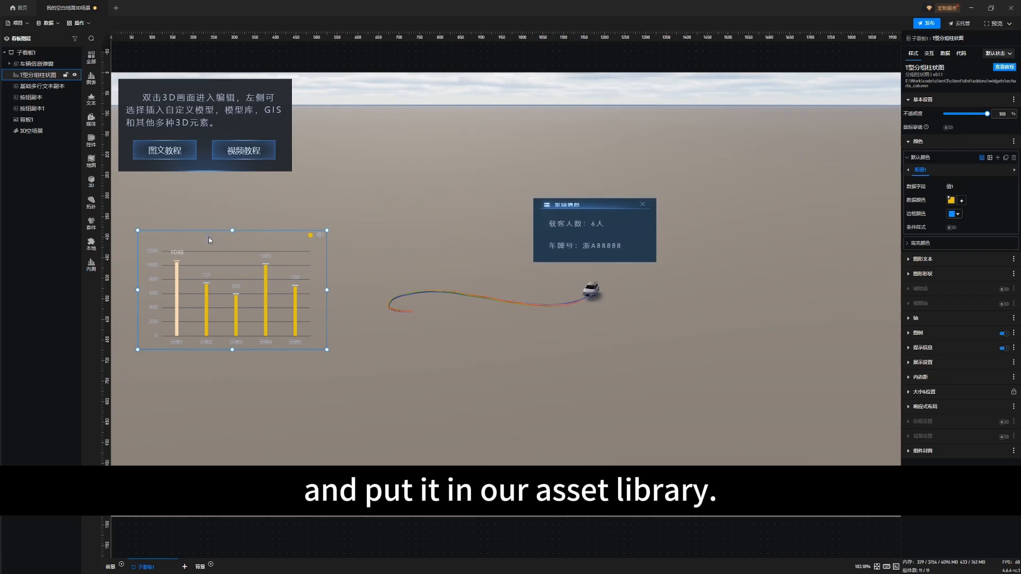
{"action": "left_click_drag", "start_coordinate": [209, 238], "coordinate": [713, 139]}
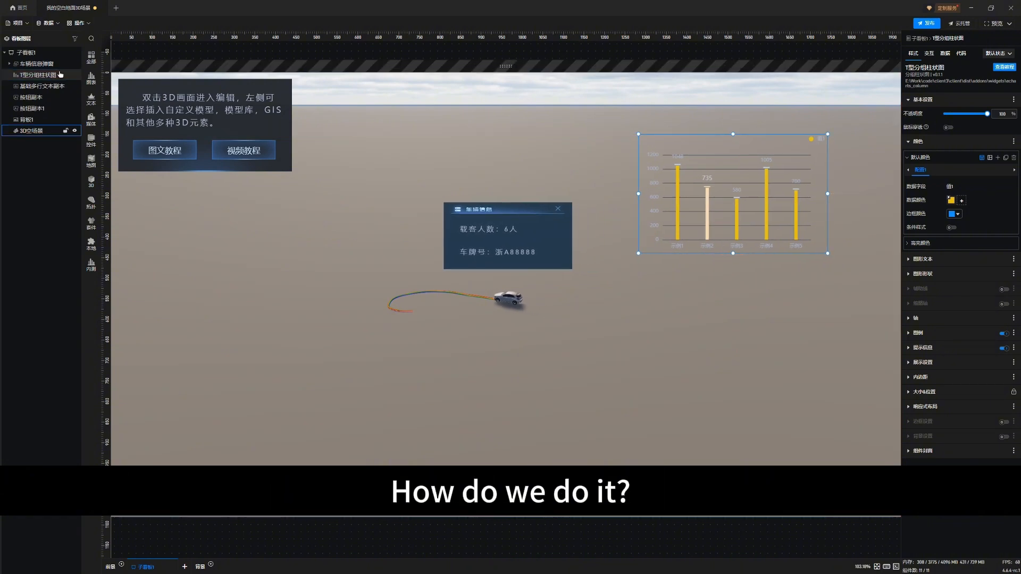
Step: Add the yellow bar chart to the asset library as 黄色系分组柱状图 in the 全部 directory
{"action": "right_click", "coordinate": [37, 76]}
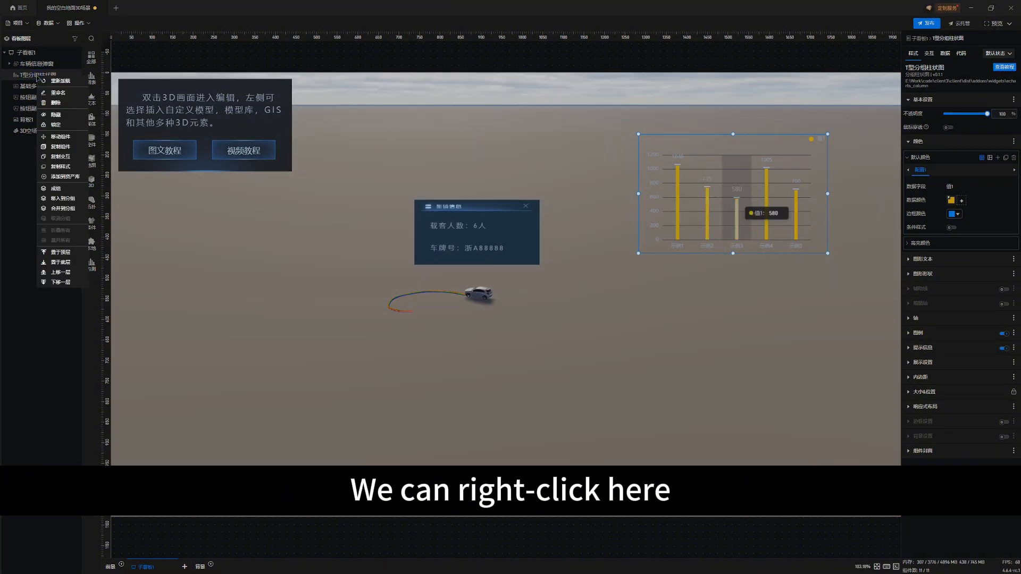
{"action": "left_click", "coordinate": [61, 180]}
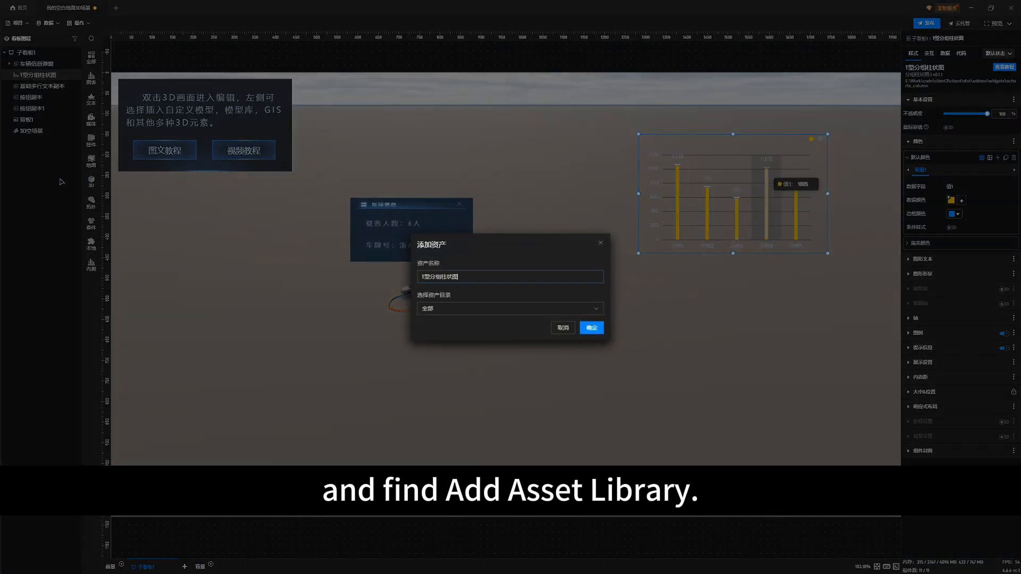
{"action": "left_click_drag", "start_coordinate": [465, 278], "coordinate": [423, 278]}
{"action": "left_click", "coordinate": [426, 278]}
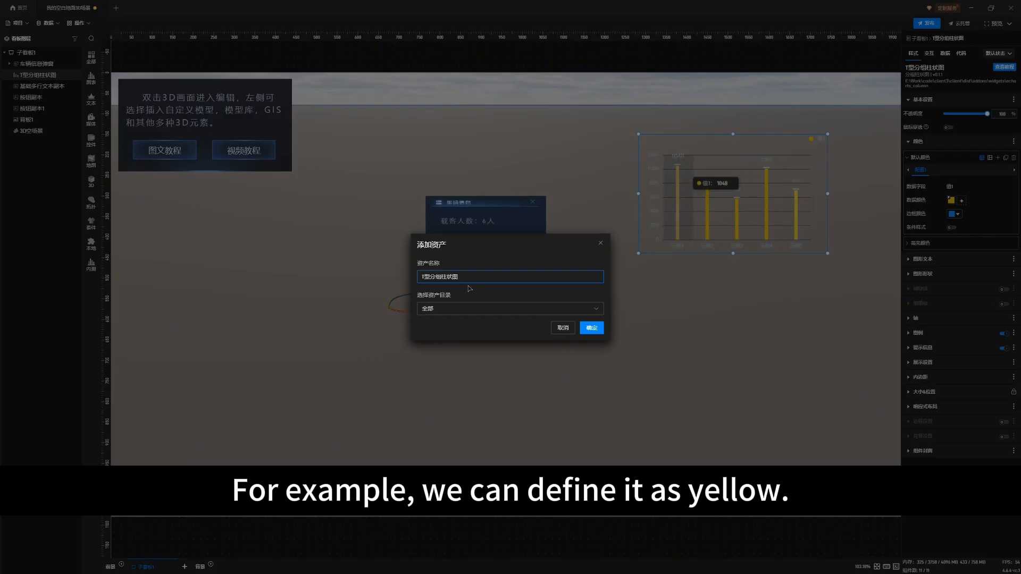
{"action": "type", "text": "huang'se'xi"}
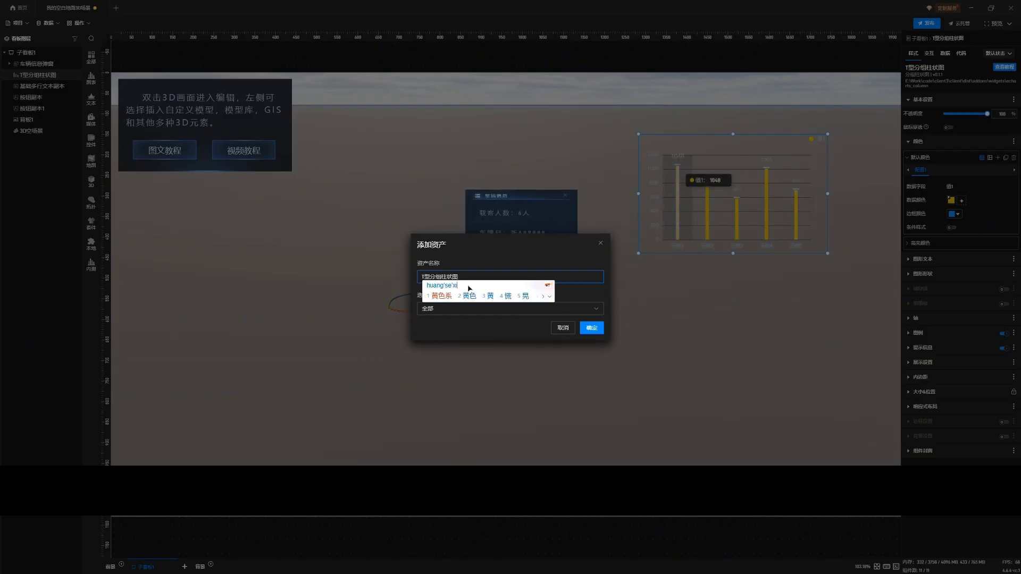
{"action": "key", "text": "space"}
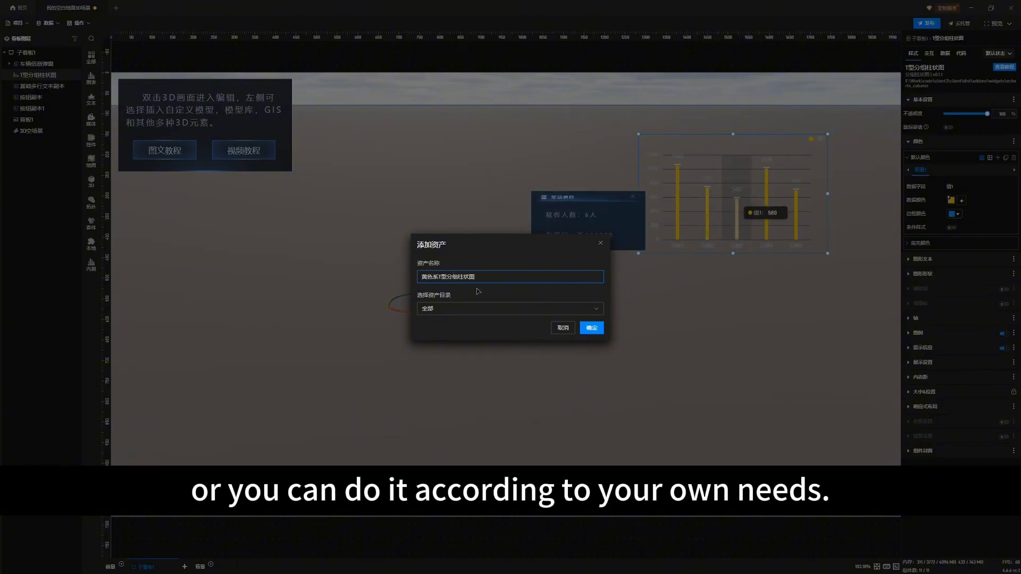
{"action": "left_click_drag", "start_coordinate": [473, 281], "coordinate": [416, 281]}
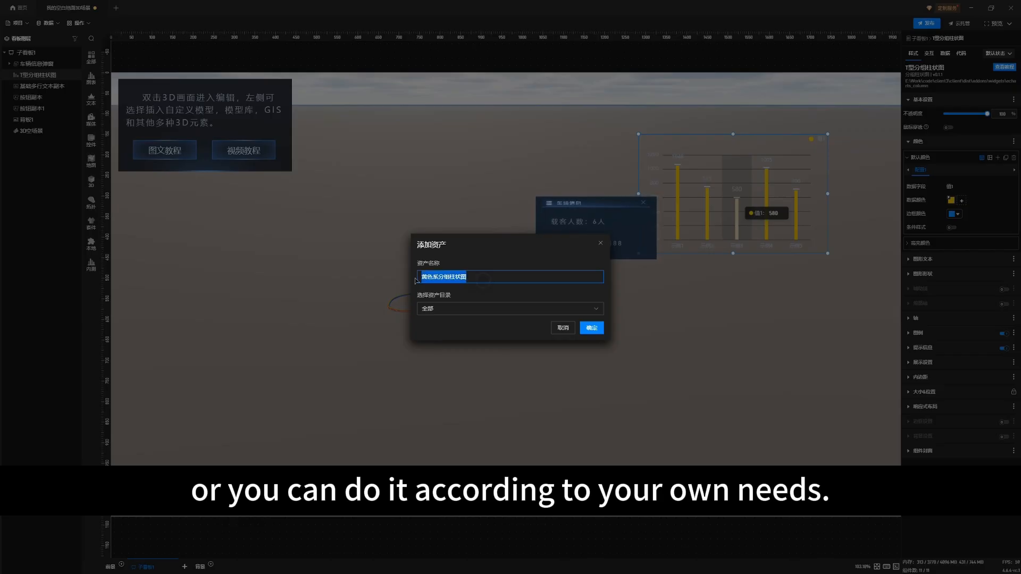
{"action": "left_click", "coordinate": [445, 307]}
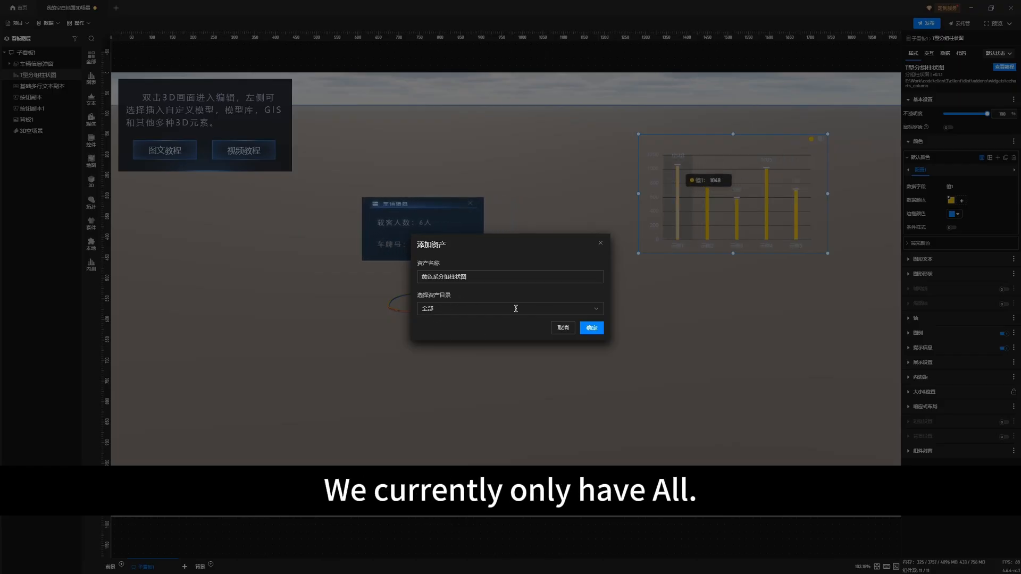
{"action": "left_click", "coordinate": [590, 328]}
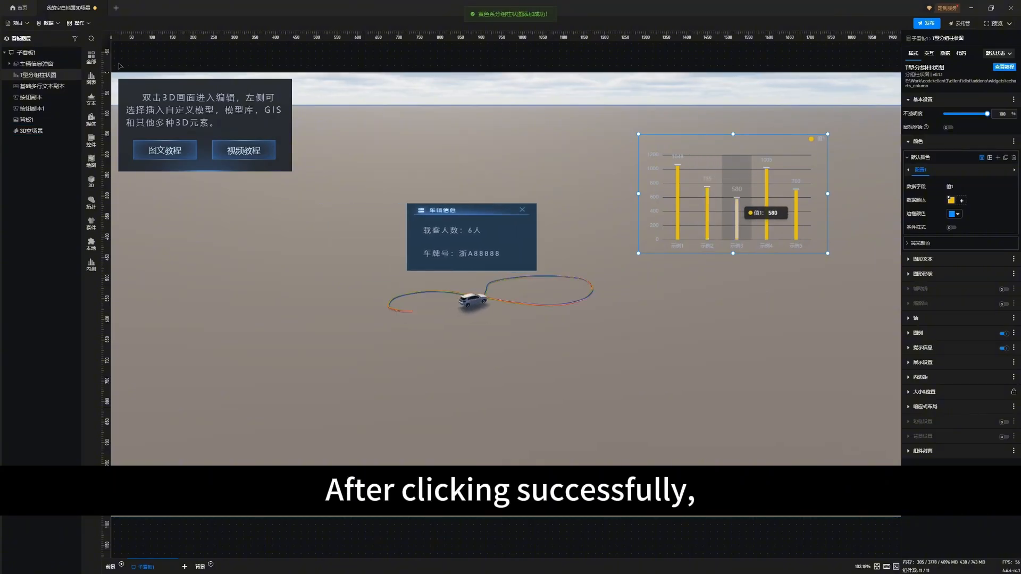
Step: Insert the 黄色系分组柱状图 asset from the asset library and place it in the canvas's lower-left area
{"action": "left_click", "coordinate": [92, 86]}
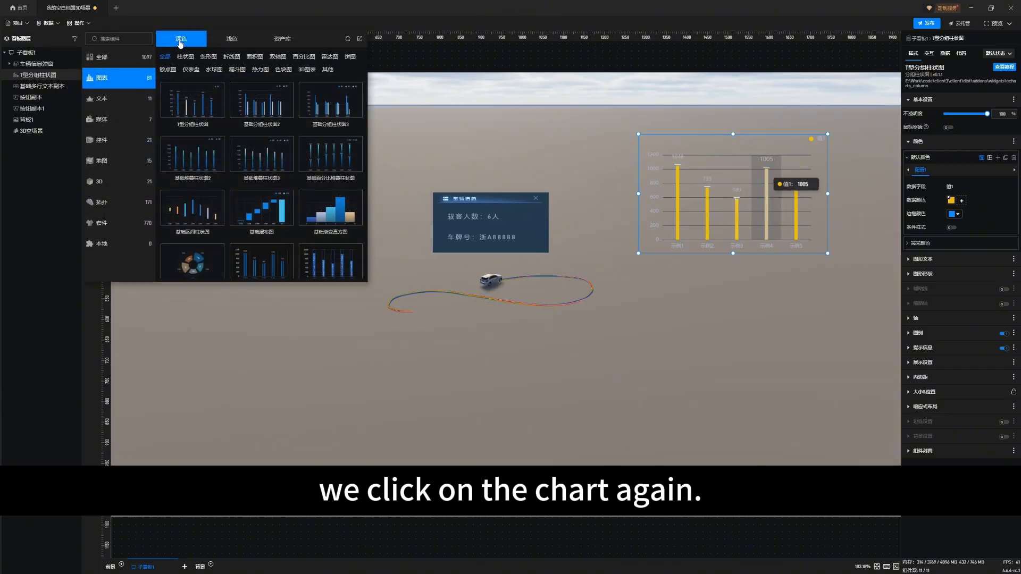
{"action": "left_click", "coordinate": [290, 41]}
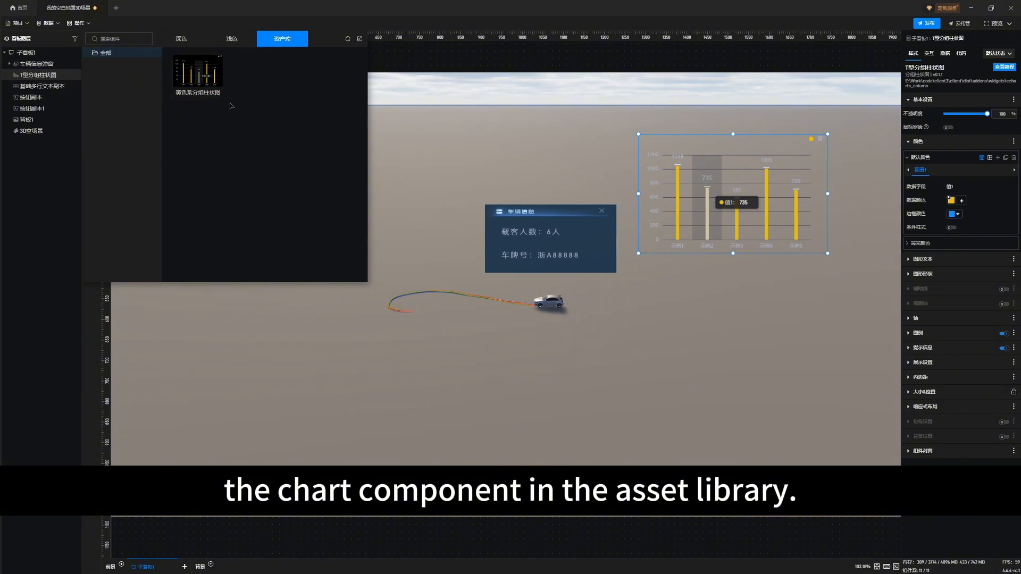
{"action": "left_click", "coordinate": [198, 75]}
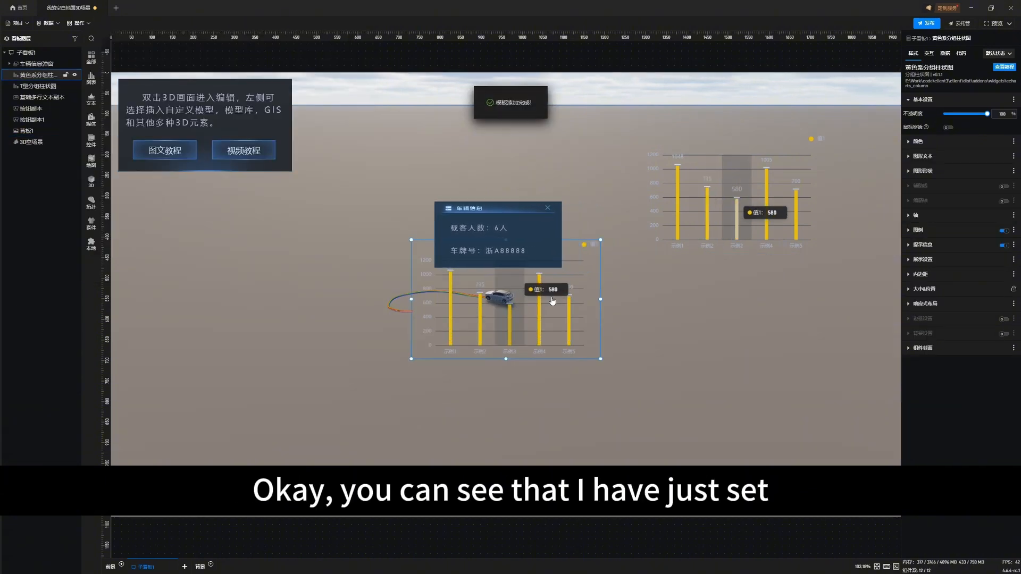
{"action": "left_click_drag", "start_coordinate": [539, 301], "coordinate": [285, 381]}
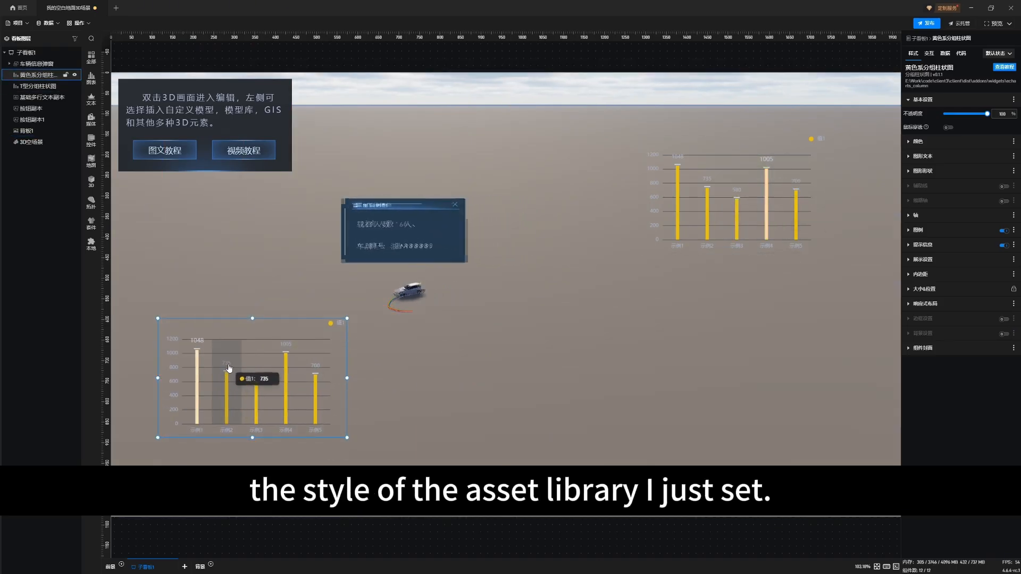
{"action": "left_click_drag", "start_coordinate": [229, 344], "coordinate": [226, 356]}
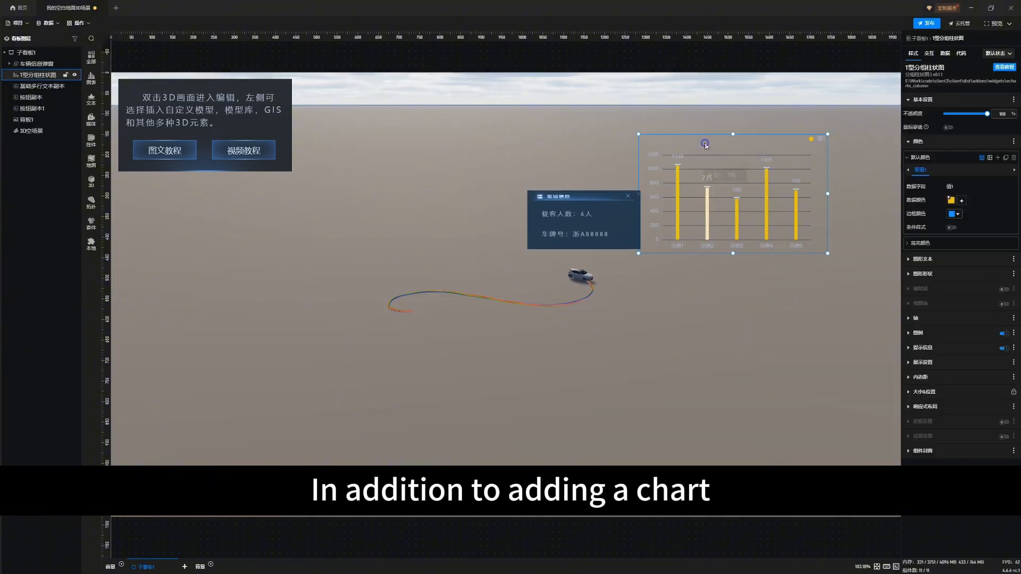
Step: Delete the original T型分组柱状图 chart from the canvas
{"action": "right_click", "coordinate": [704, 143]}
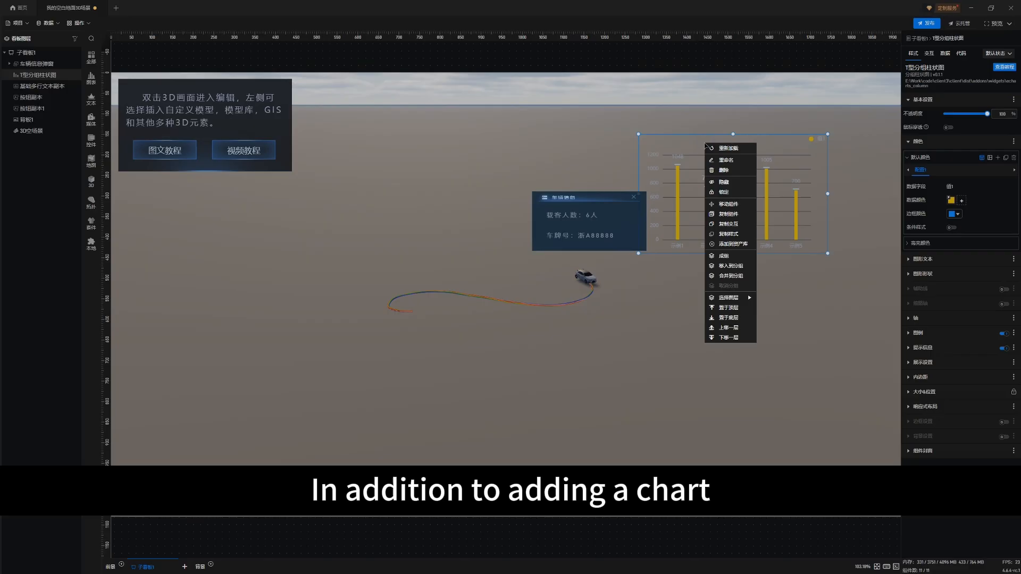
{"action": "left_click", "coordinate": [739, 171]}
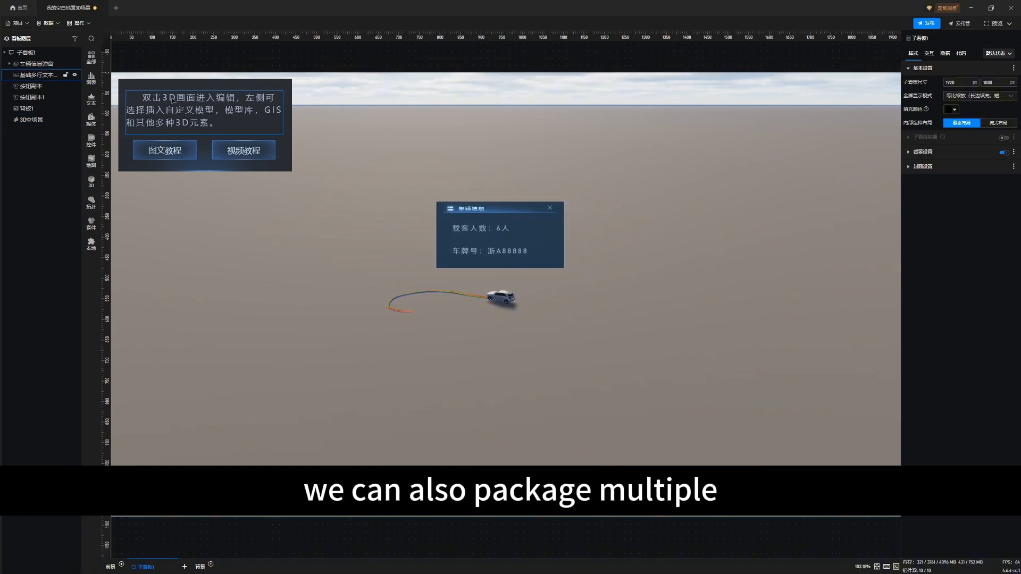
{"action": "left_click", "coordinate": [151, 91]}
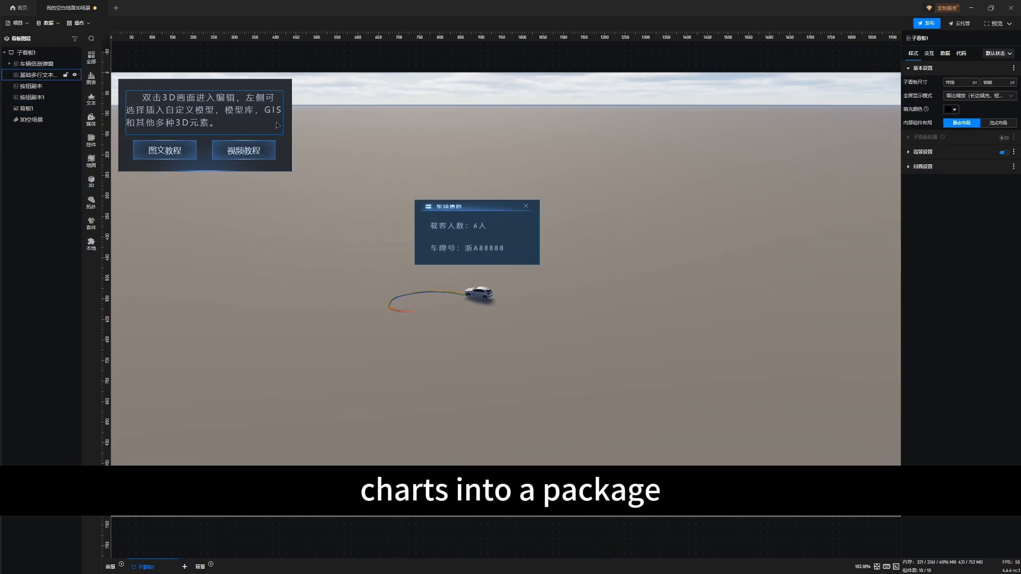
{"action": "left_click", "coordinate": [259, 103]}
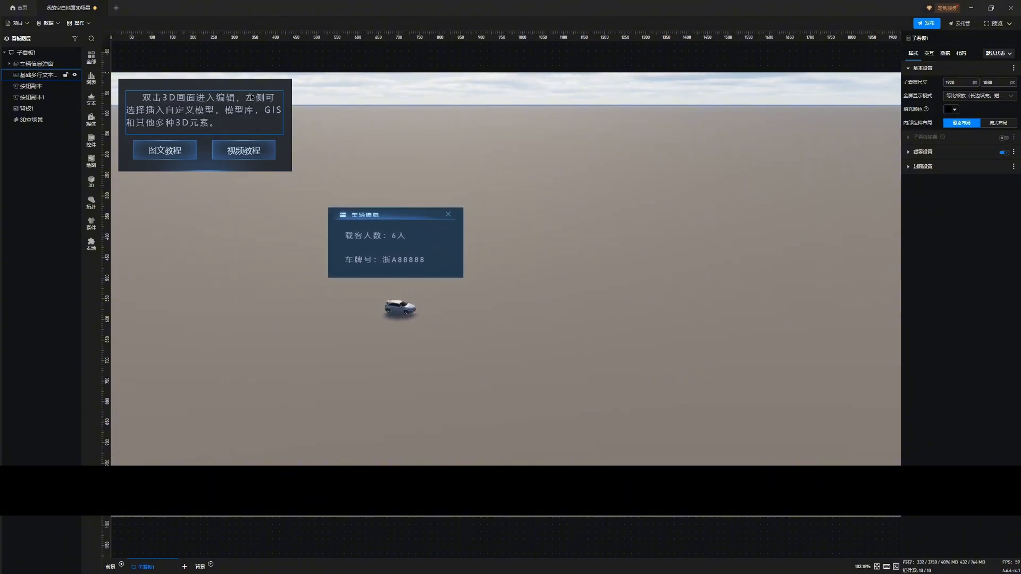
{"action": "left_click", "coordinate": [241, 92]}
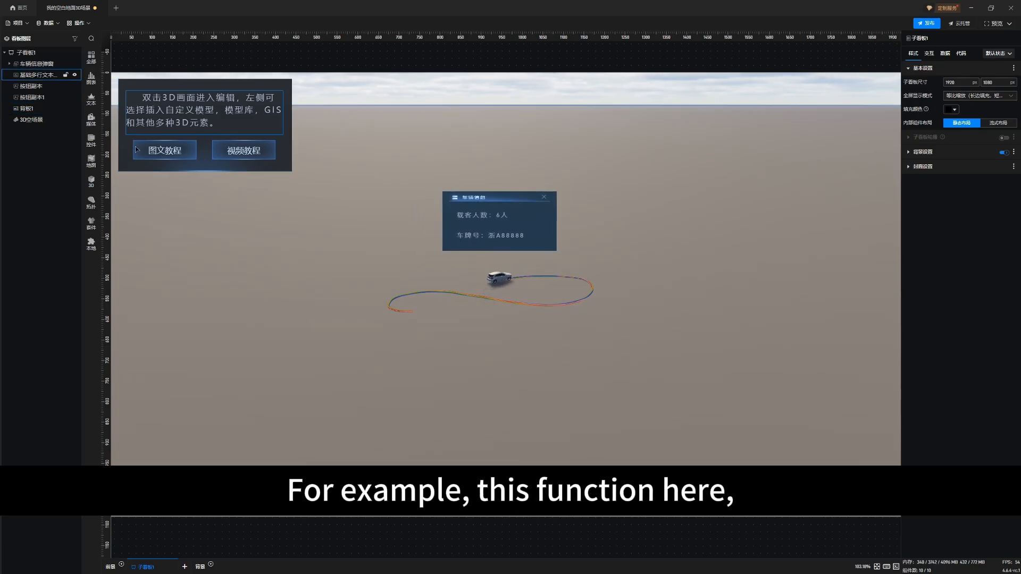
Step: Group the introductory text, both tutorial buttons and backing image 背板1 into one group panel, and shift it slightly right and down
{"action": "left_click", "coordinate": [242, 103]}
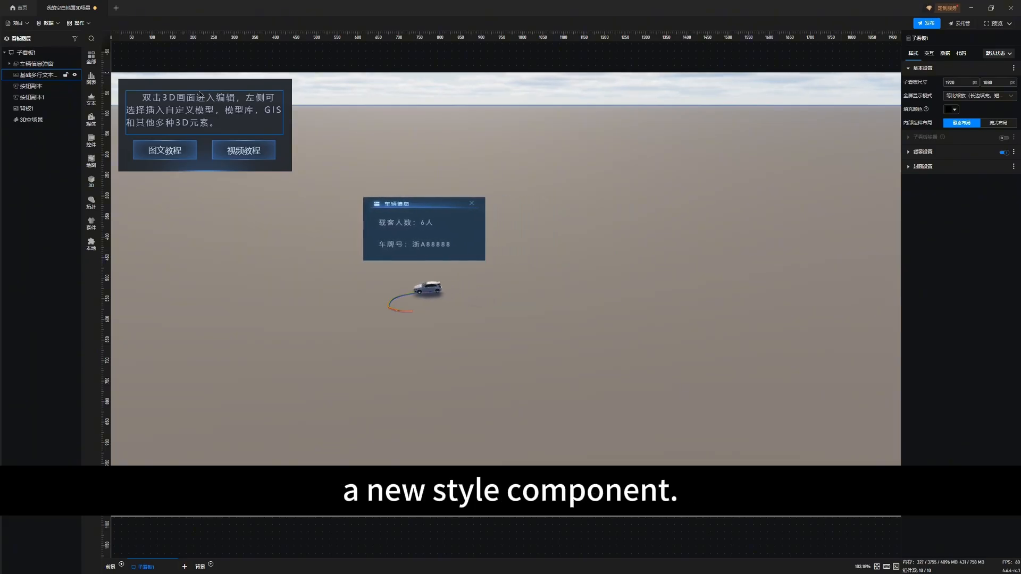
{"action": "left_click", "coordinate": [141, 83]}
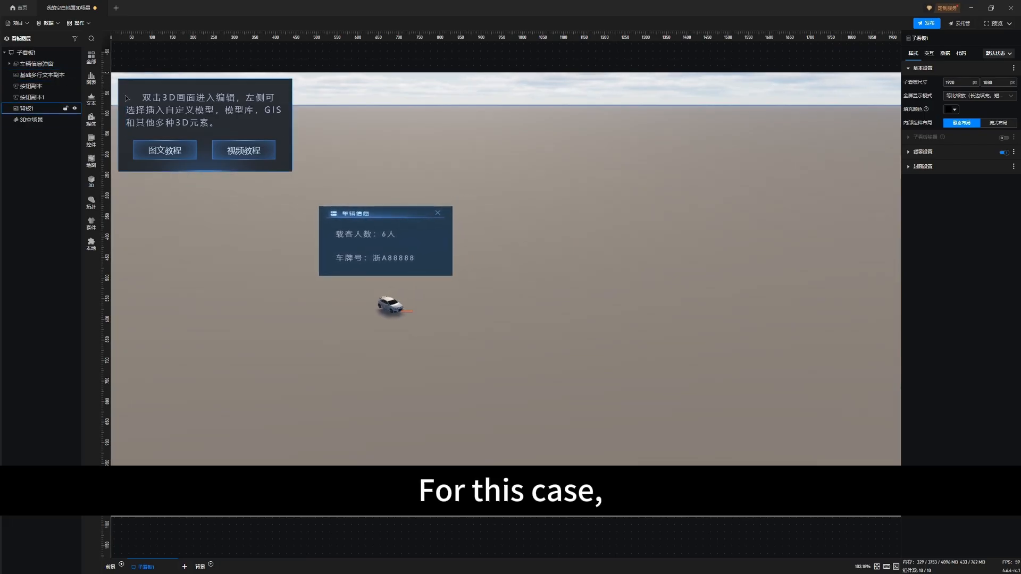
{"action": "left_click", "coordinate": [30, 75]}
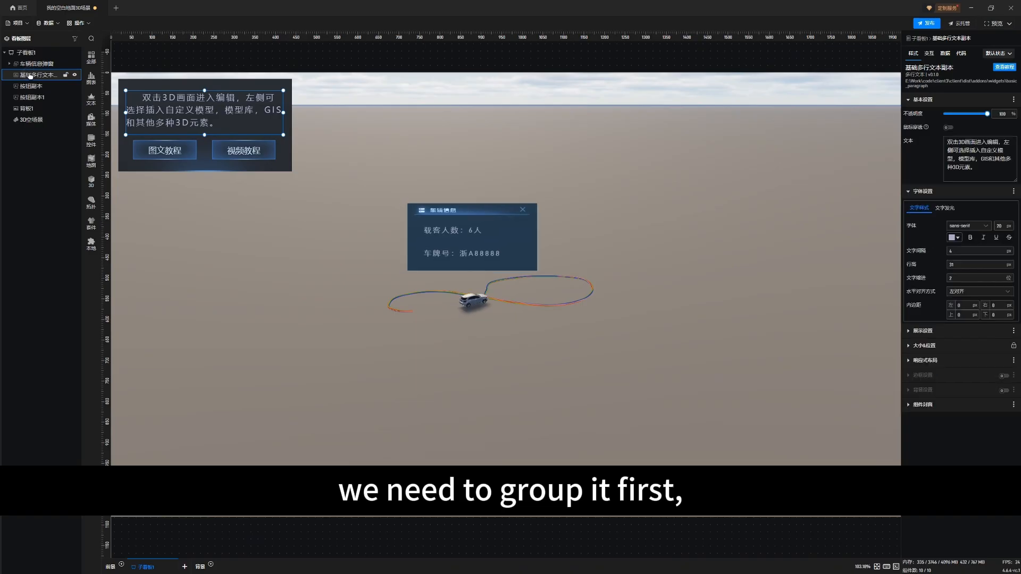
{"action": "left_click", "coordinate": [27, 109], "text": "shift"}
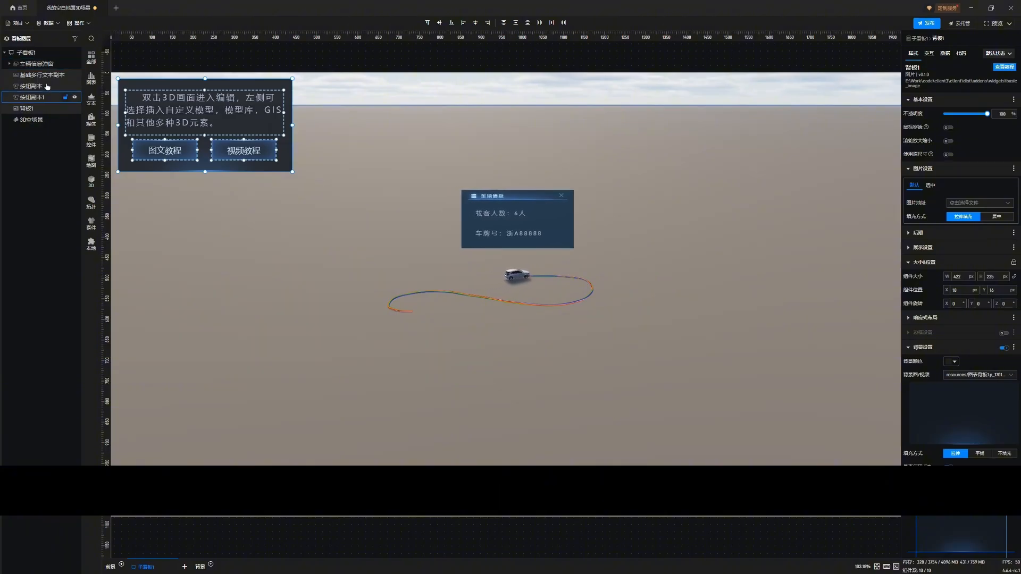
{"action": "right_click", "coordinate": [33, 79]}
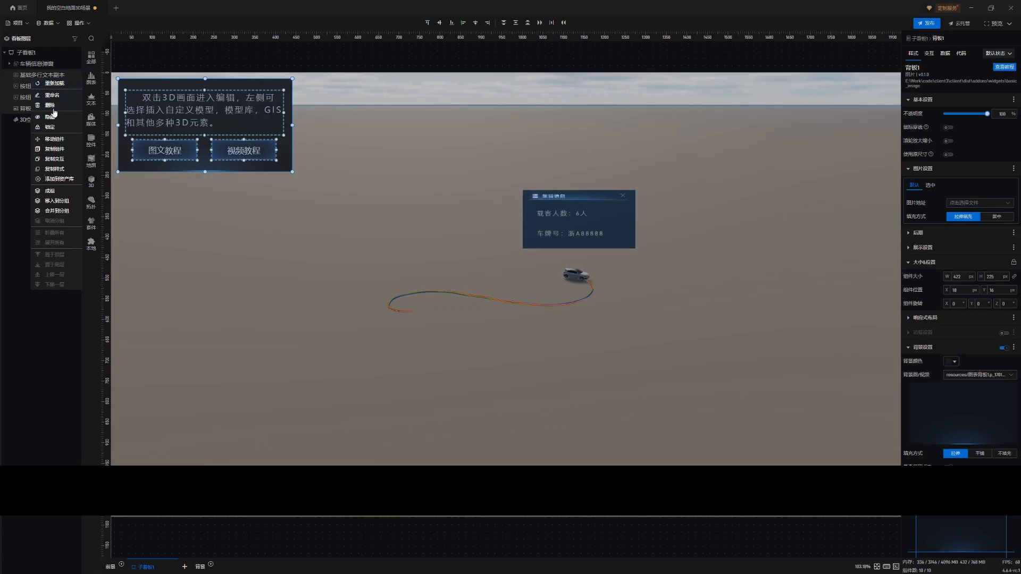
{"action": "left_click", "coordinate": [56, 192]}
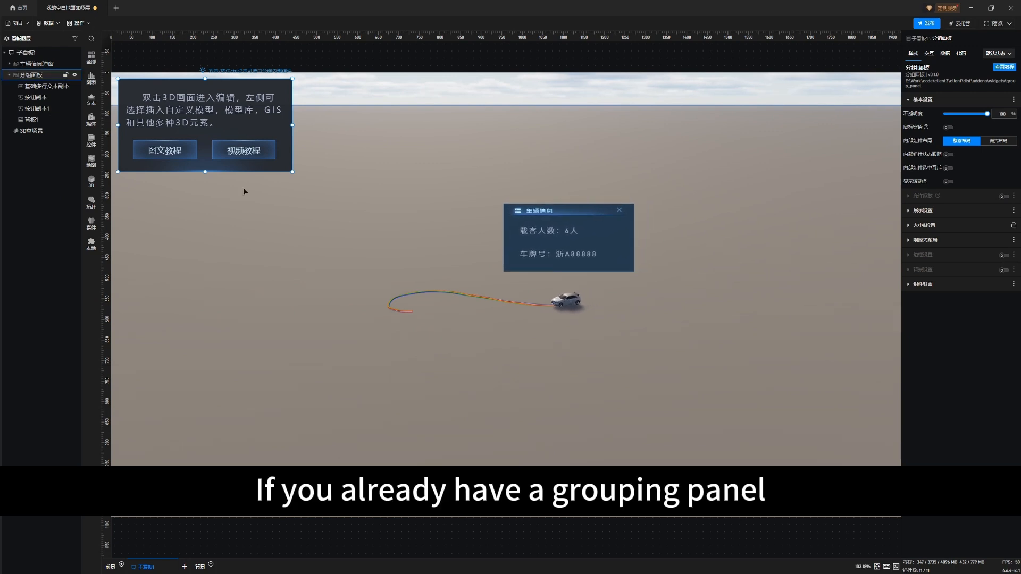
{"action": "left_click", "coordinate": [36, 84]}
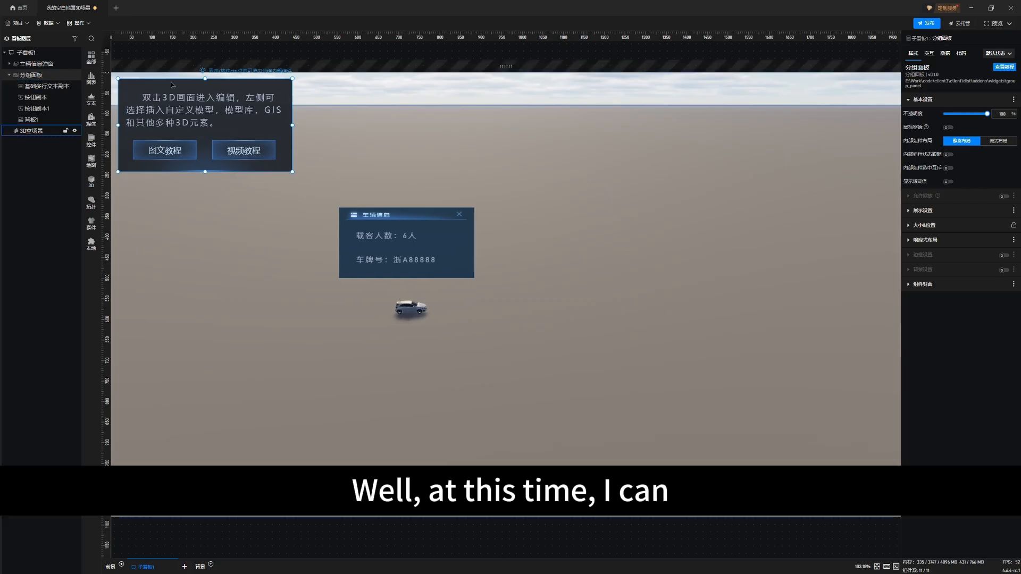
{"action": "mouse_move", "coordinate": [168, 83]}
{"action": "left_mouse_down"}
{"action": "mouse_move", "coordinate": [424, 153]}
{"action": "mouse_move", "coordinate": [674, 153]}
{"action": "mouse_move", "coordinate": [324, 160]}
{"action": "mouse_move", "coordinate": [509, 153]}
{"action": "mouse_move", "coordinate": [281, 106]}
{"action": "mouse_move", "coordinate": [178, 101]}
{"action": "mouse_move", "coordinate": [184, 86]}
{"action": "left_mouse_up"}
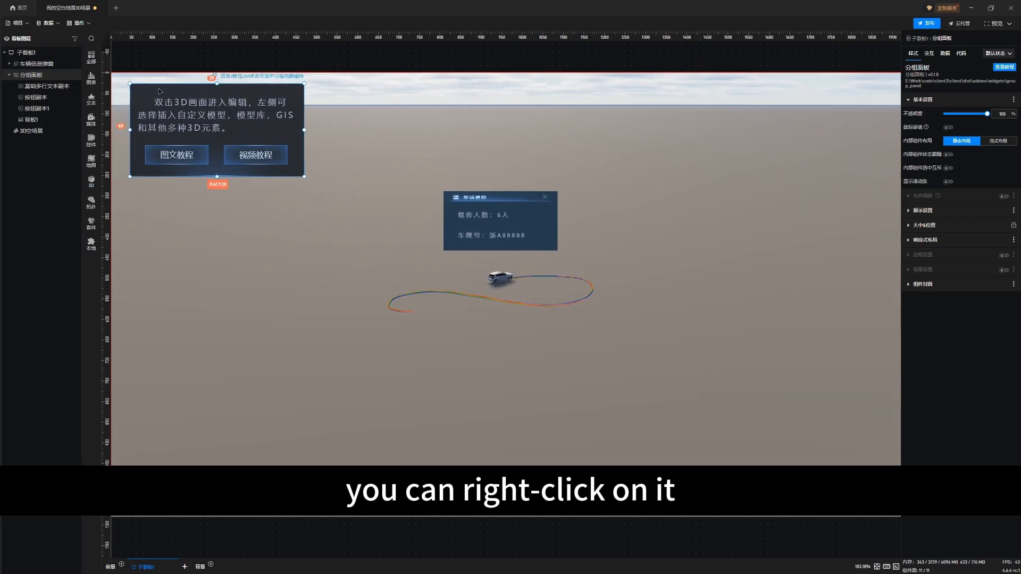
Step: Add the group panel to the asset library as 介绍面板 in the 全部 directory
{"action": "right_click", "coordinate": [41, 76]}
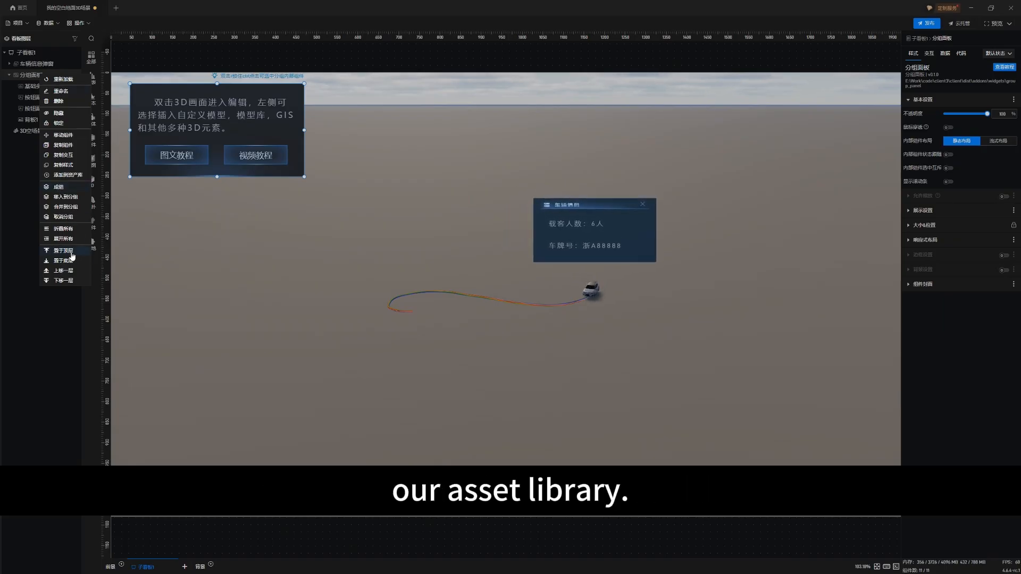
{"action": "left_click", "coordinate": [65, 176]}
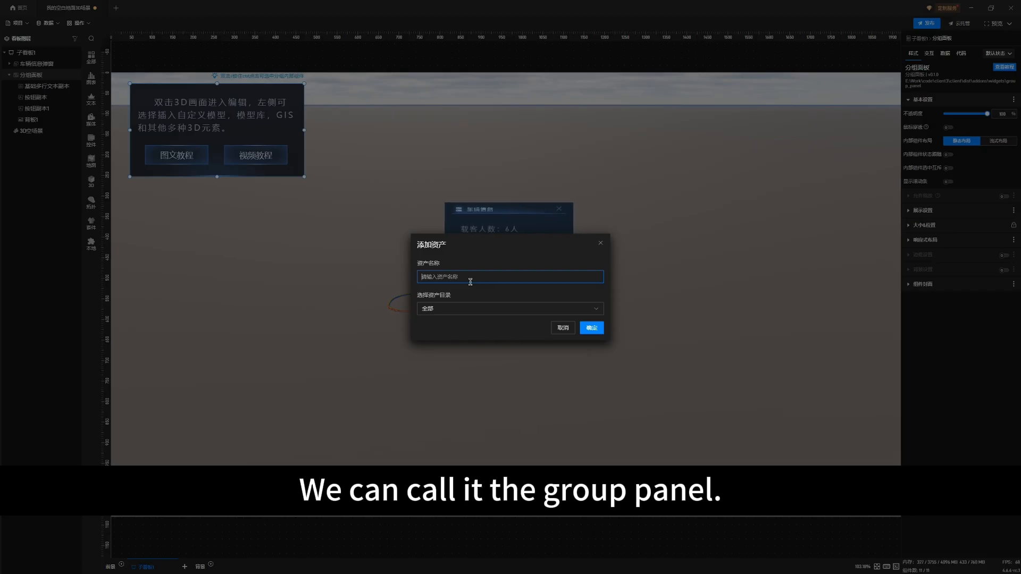
{"action": "type", "text": "fe"}
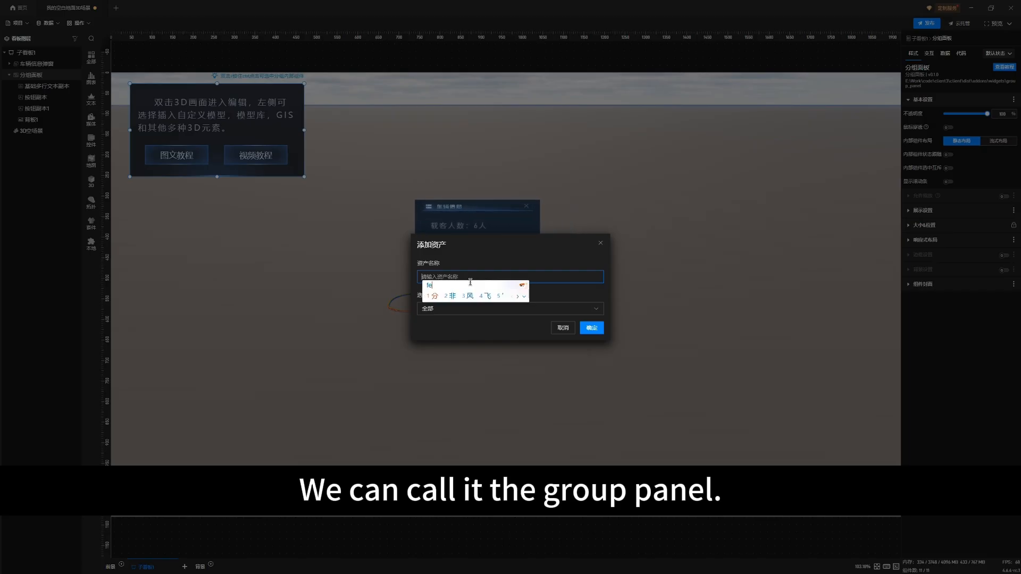
{"action": "key", "text": "BackSpace"}
{"action": "key", "text": "BackSpace"}
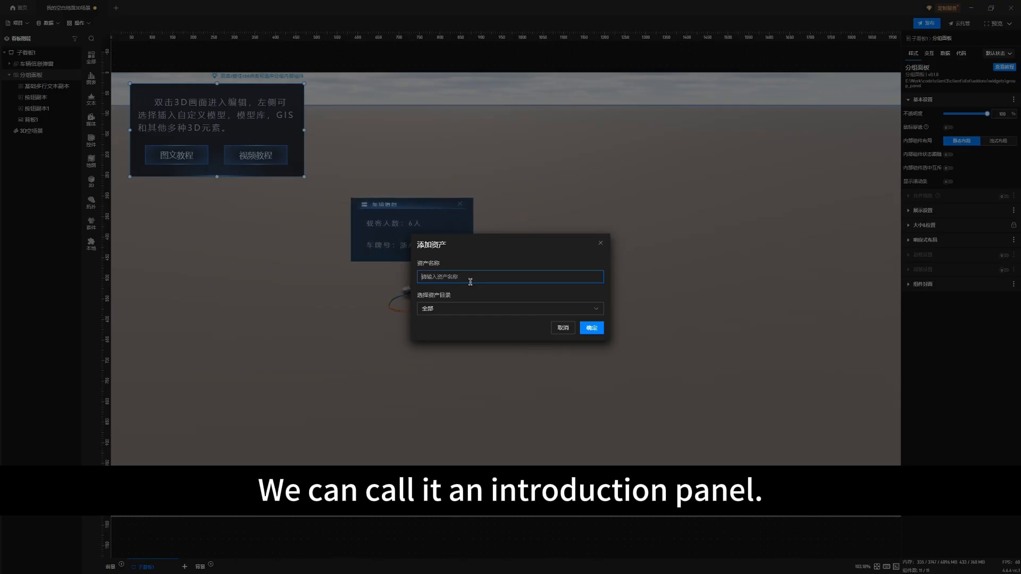
{"action": "type", "text": "介绍"}
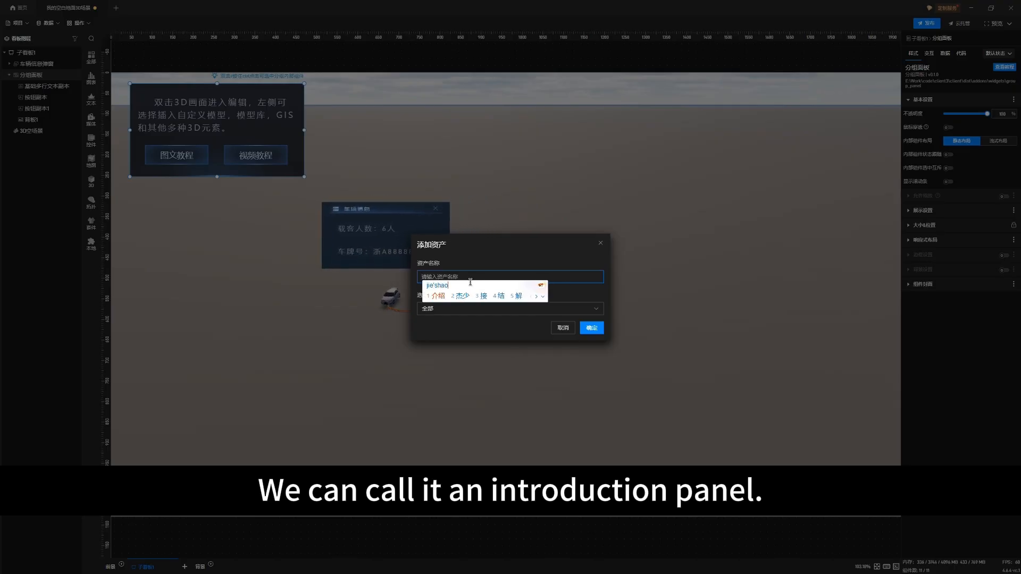
{"action": "type", "text": "面板"}
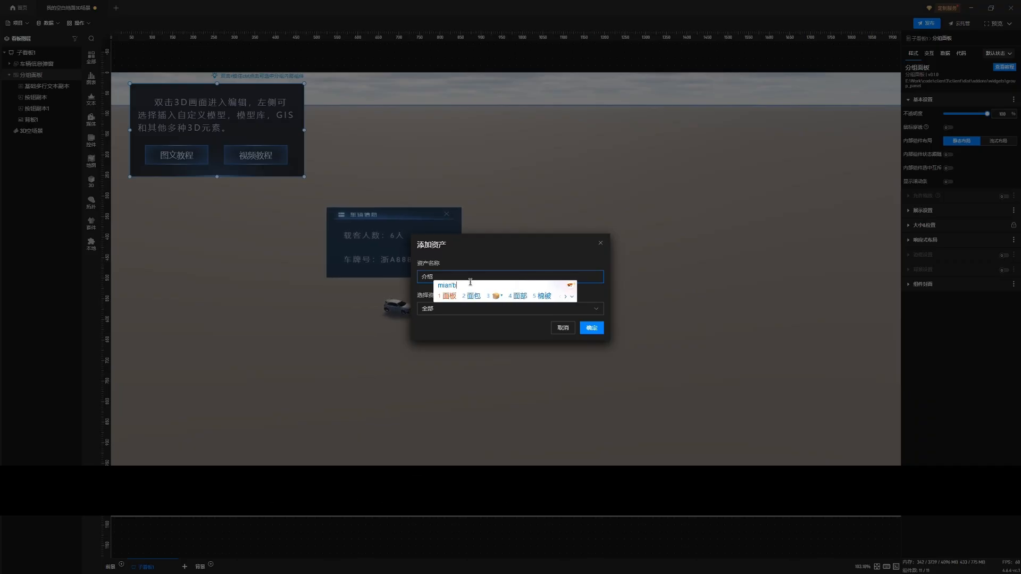
{"action": "left_click", "coordinate": [592, 328]}
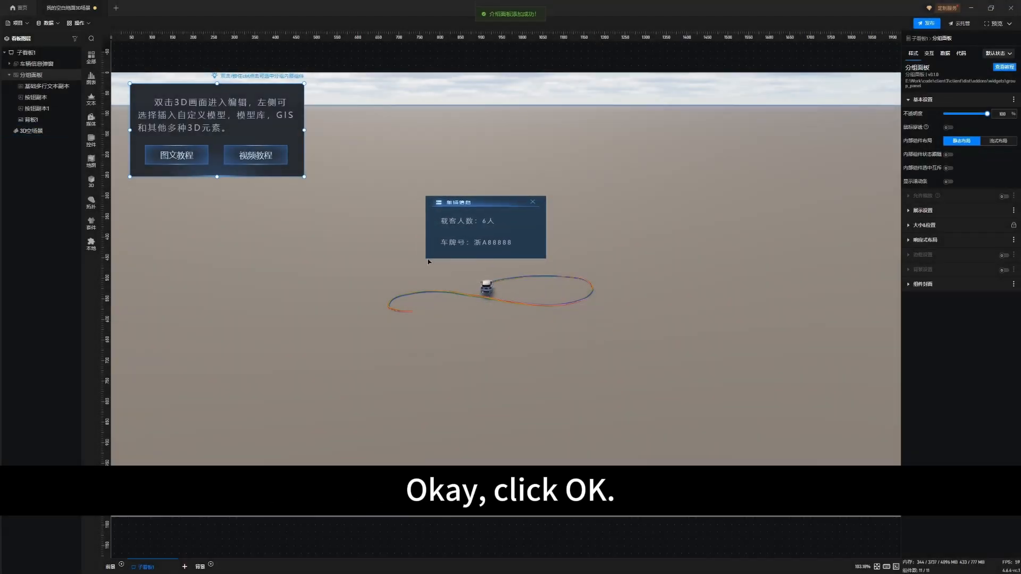
Step: Examine the 介绍面板 asset and its thumbnail in the editor's asset library and in the home page's asset library
{"action": "left_click", "coordinate": [95, 84]}
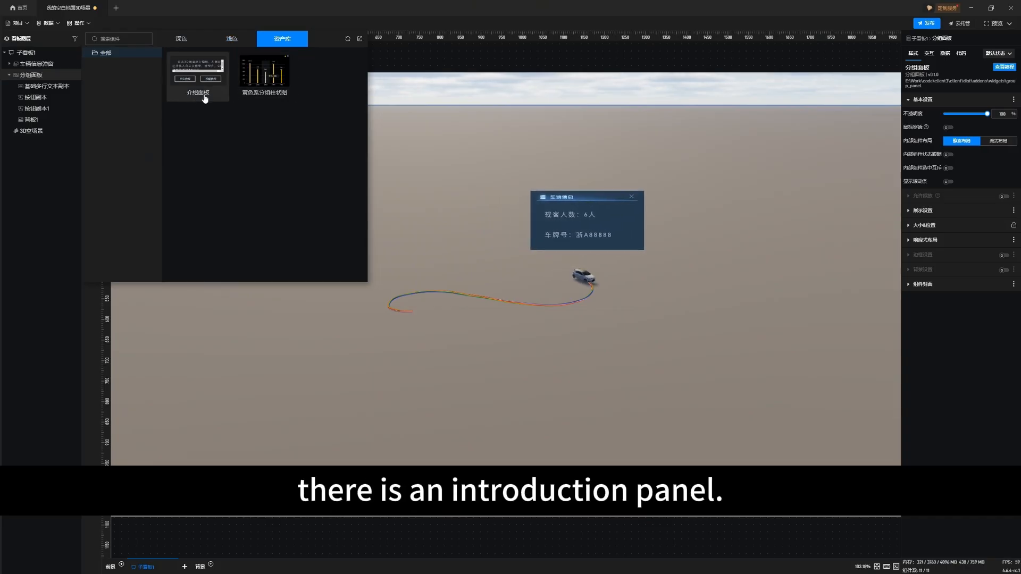
{"action": "left_click", "coordinate": [464, 131]}
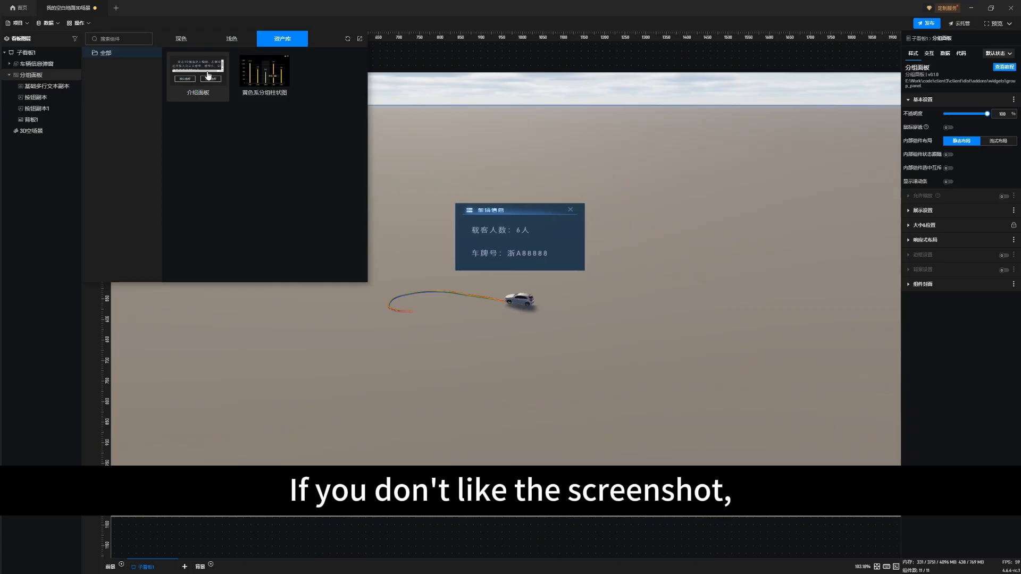
{"action": "left_click", "coordinate": [22, 8]}
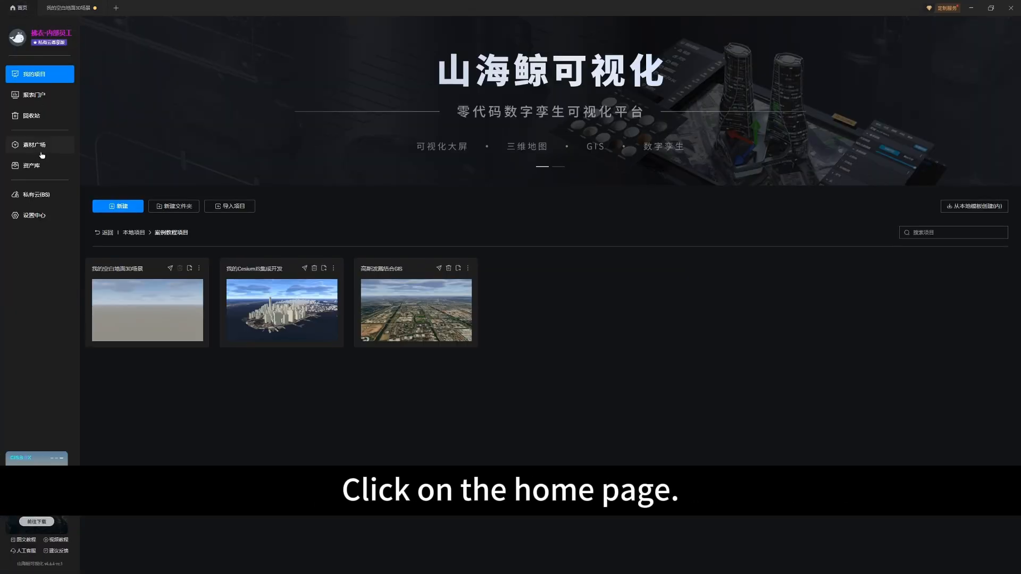
{"action": "left_click", "coordinate": [44, 166]}
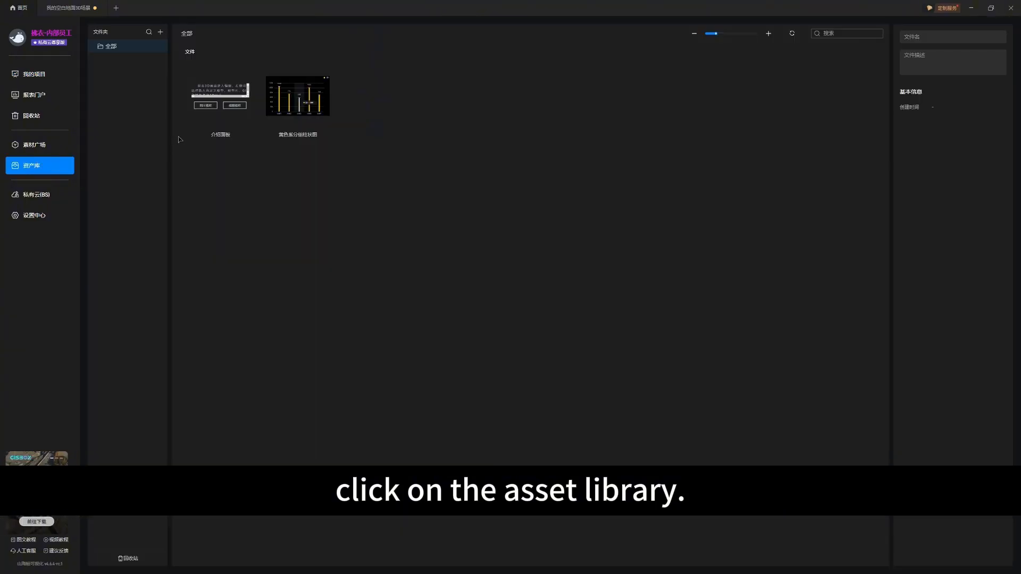
{"action": "left_click", "coordinate": [218, 106]}
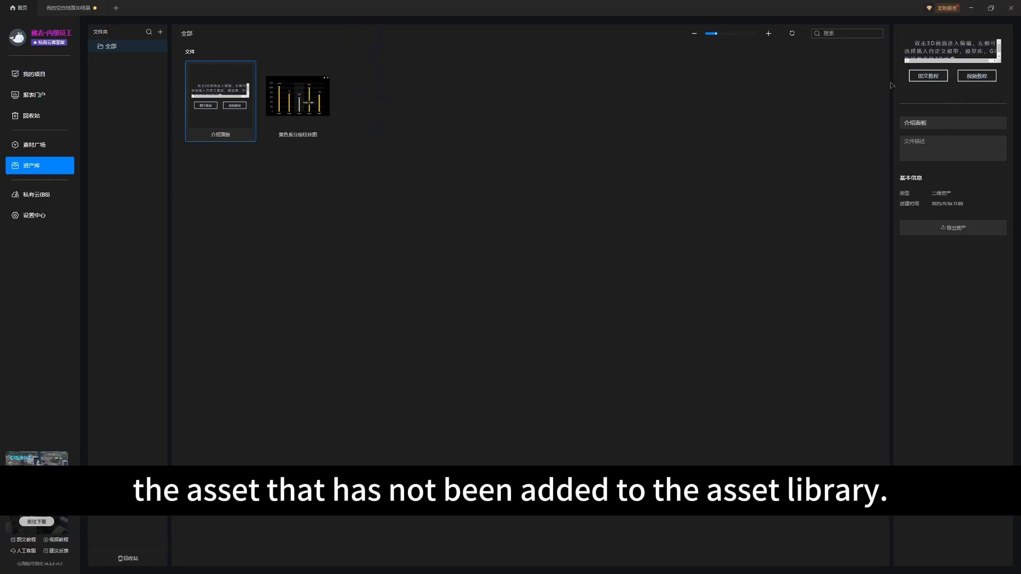
{"action": "mouse_move", "coordinate": [949, 79]}
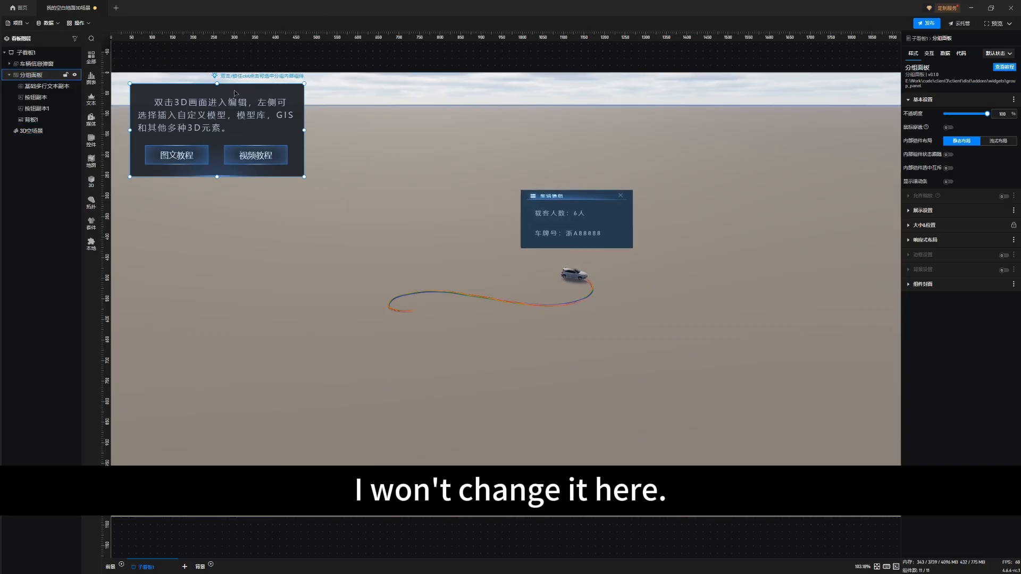
Step: Insert the 介绍面板 asset directly under 子看板1, outside the existing group panel, and place it in the canvas's upper-right area
{"action": "left_click", "coordinate": [515, 118]}
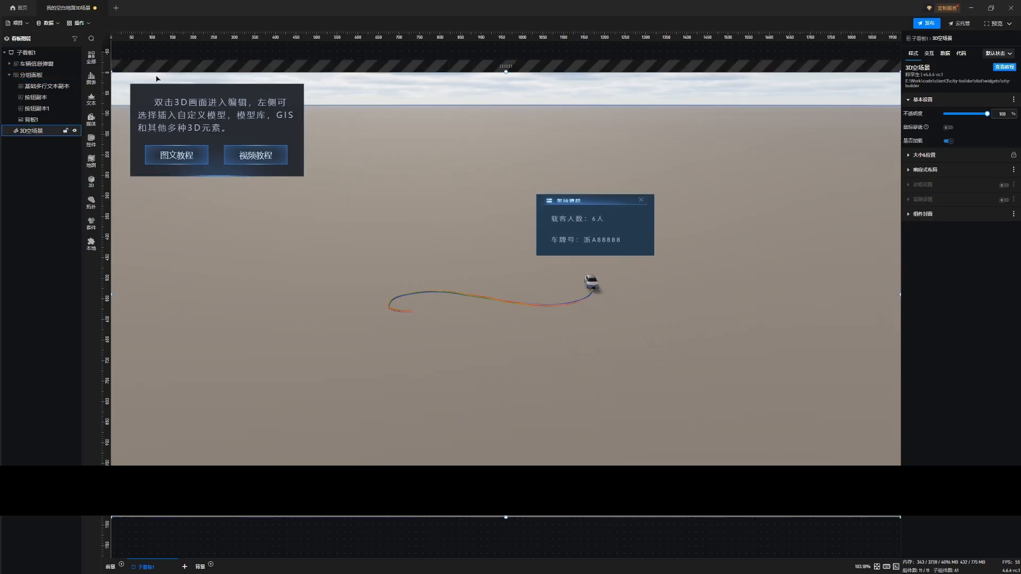
{"action": "left_click", "coordinate": [461, 59]}
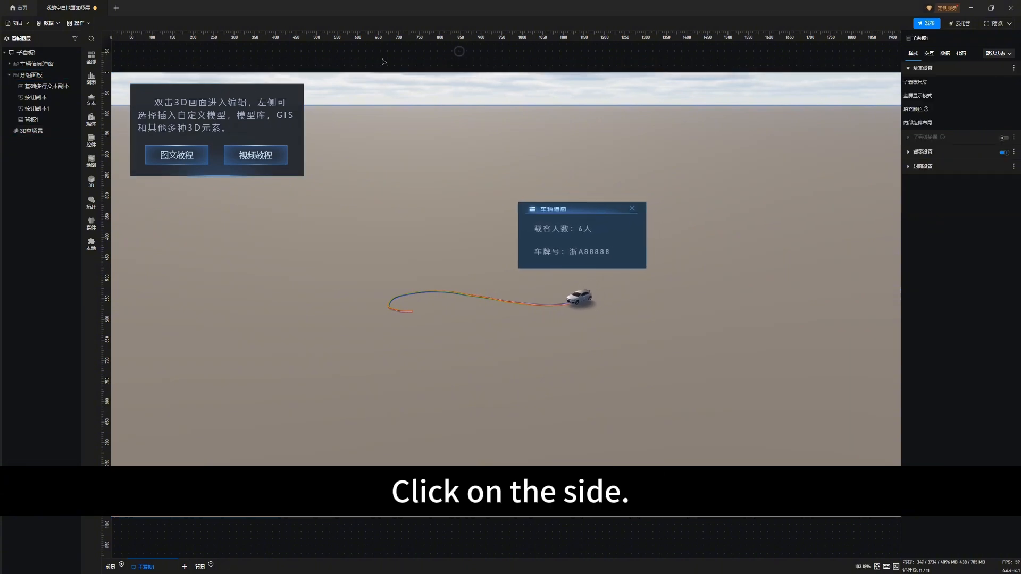
{"action": "left_click", "coordinate": [45, 76]}
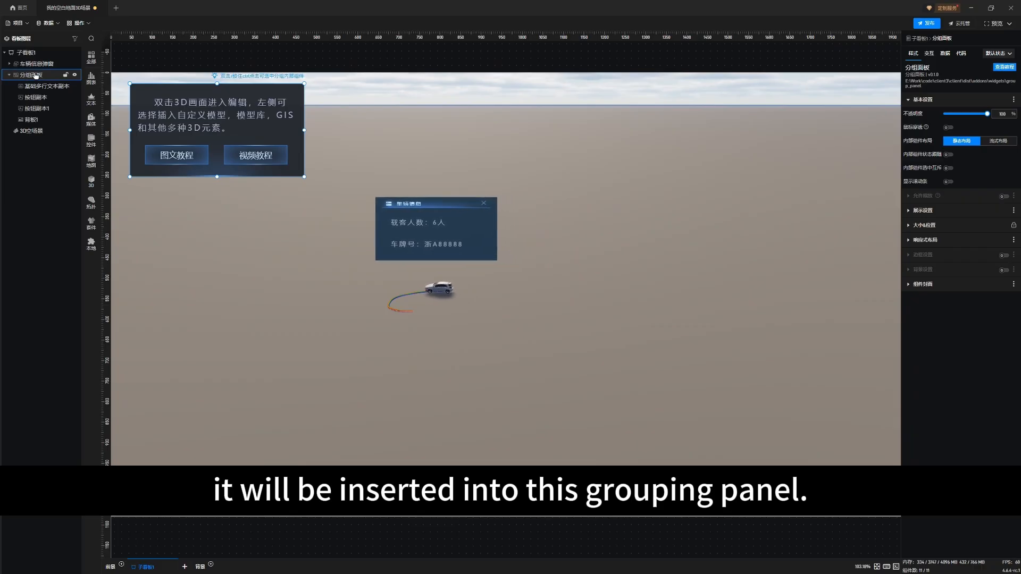
{"action": "left_click", "coordinate": [35, 54]}
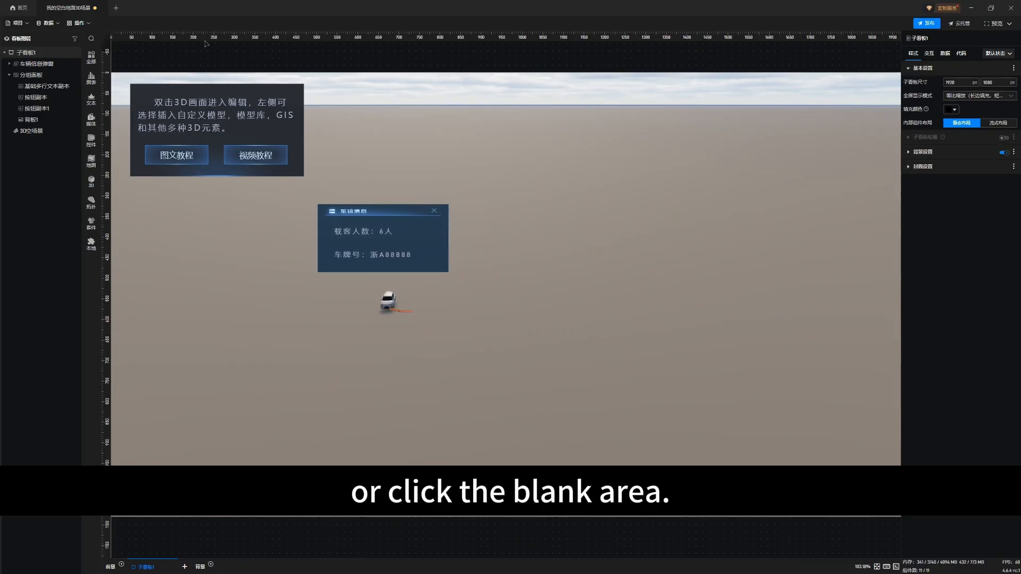
{"action": "left_click", "coordinate": [93, 79]}
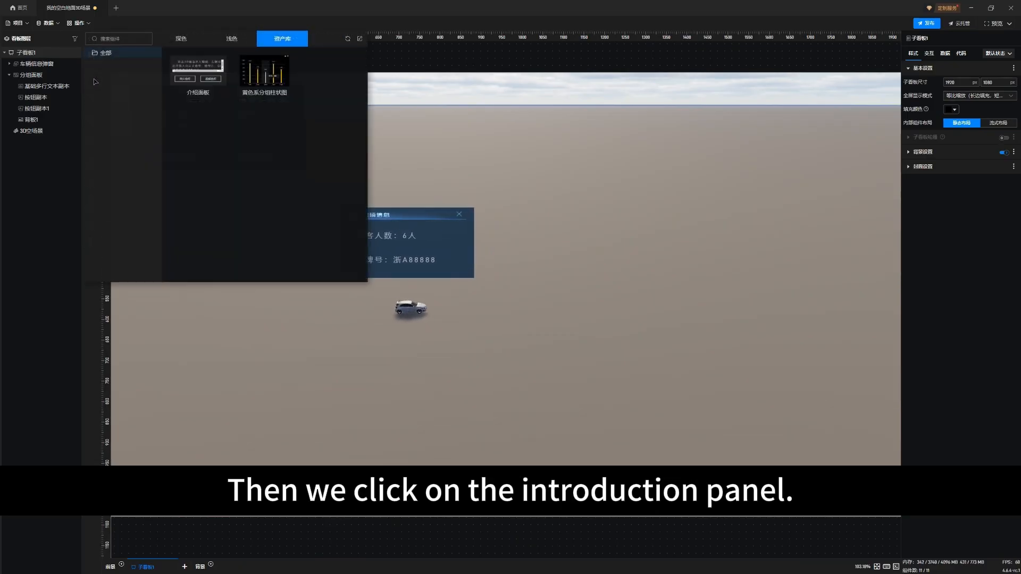
{"action": "left_click", "coordinate": [204, 80]}
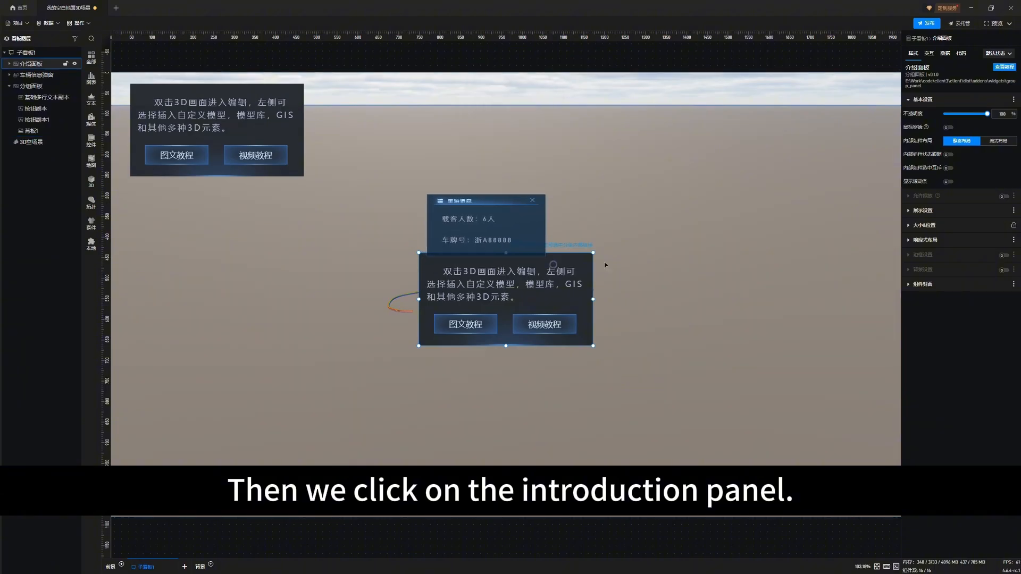
{"action": "left_click_drag", "start_coordinate": [556, 261], "coordinate": [779, 122]}
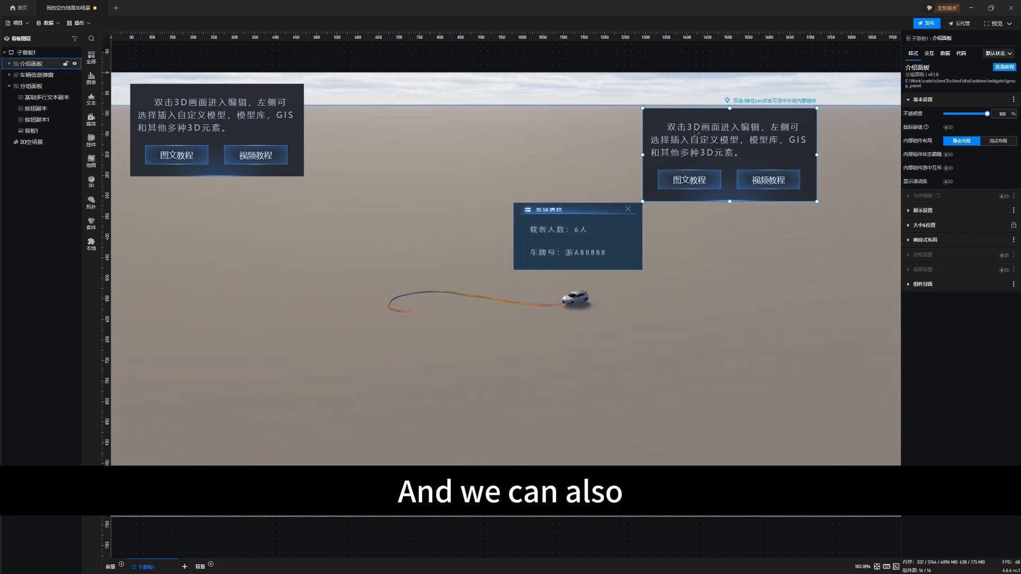
{"action": "left_click_drag", "start_coordinate": [700, 118], "coordinate": [708, 116]}
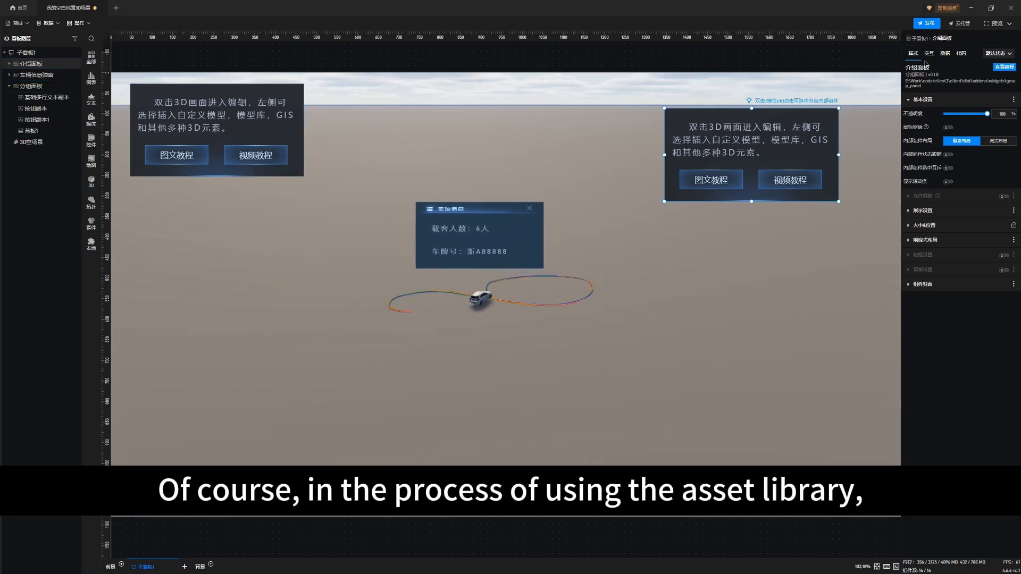
Step: Review the inserted 介绍面板's interaction, data and code settings and its available component operations
{"action": "left_click", "coordinate": [929, 54]}
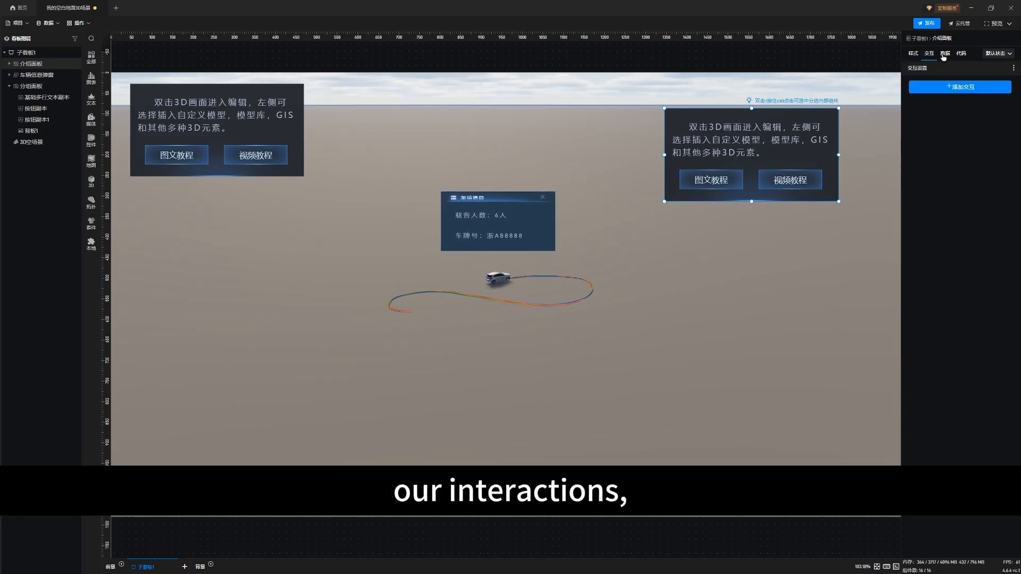
{"action": "left_click", "coordinate": [943, 54]}
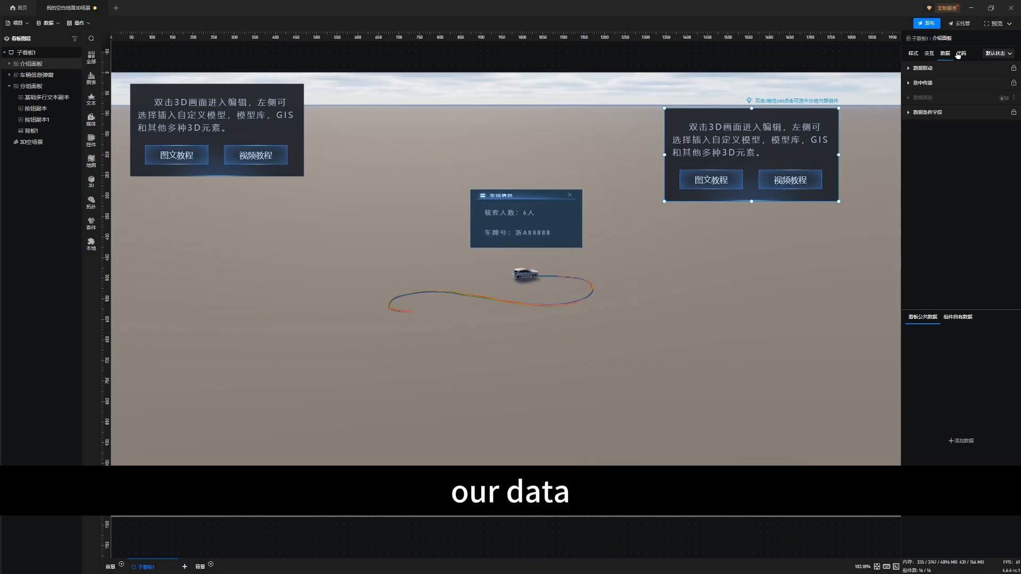
{"action": "left_click", "coordinate": [961, 54]}
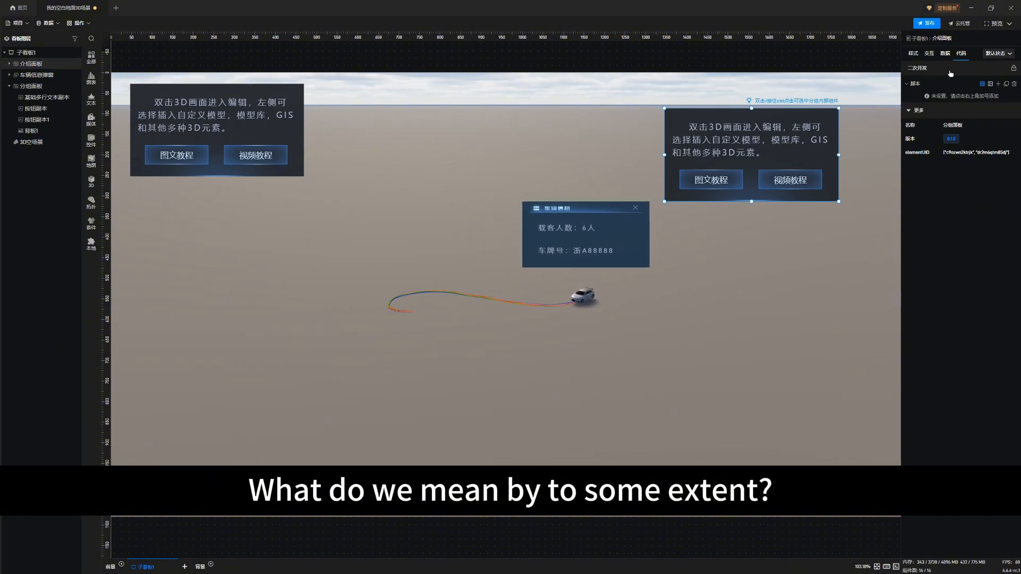
{"action": "left_click", "coordinate": [929, 55]}
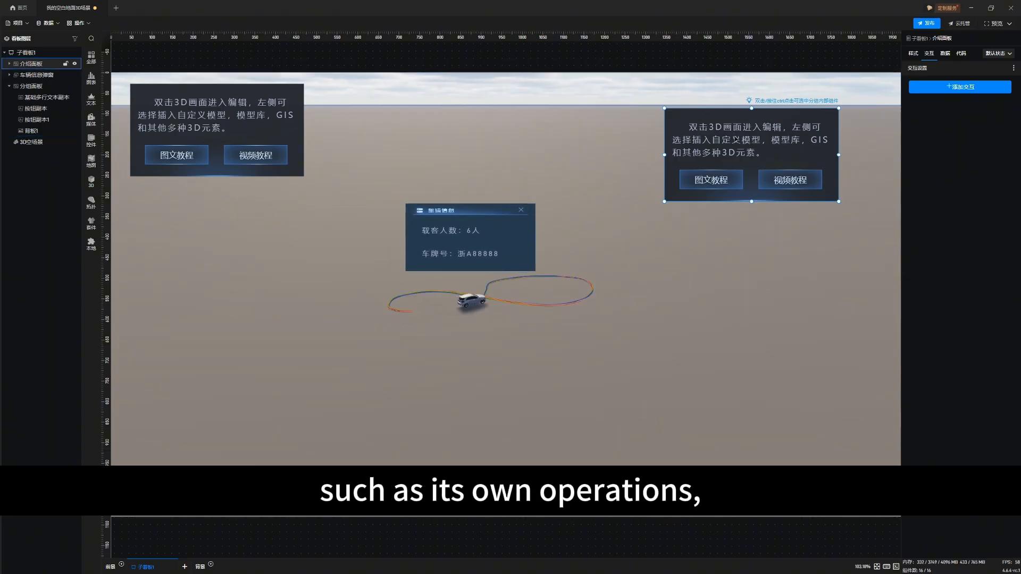
{"action": "left_click", "coordinate": [961, 54]}
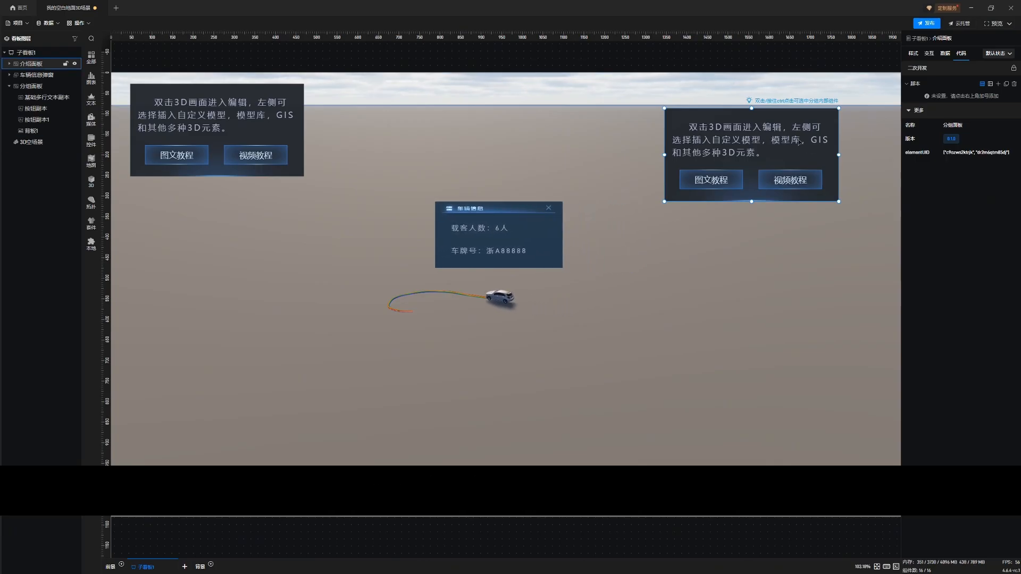
{"action": "right_click", "coordinate": [763, 116]}
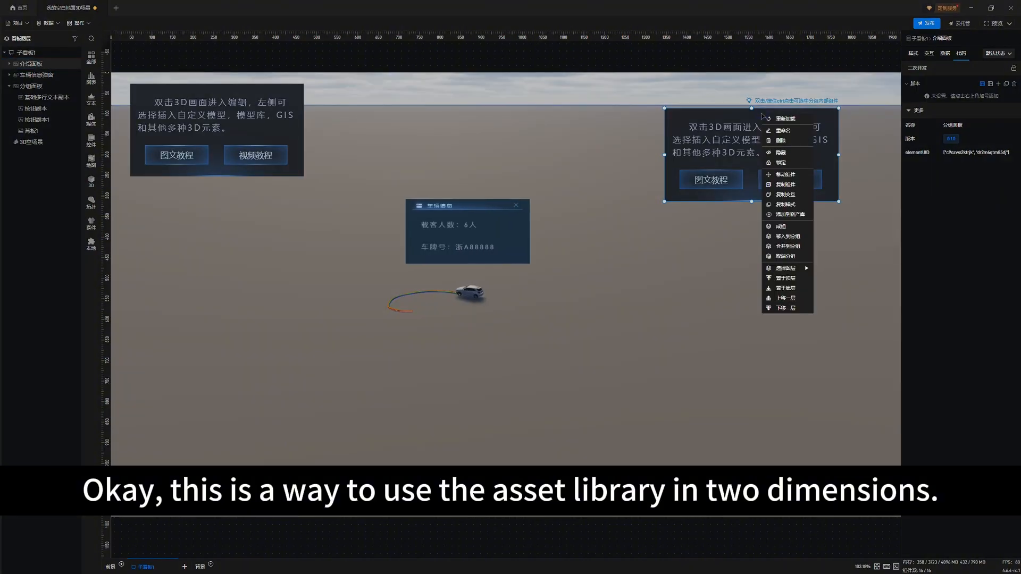
Step: Delete the inserted 介绍面板 copy and open the 3D空场景 for scene editing
{"action": "left_click", "coordinate": [786, 142]}
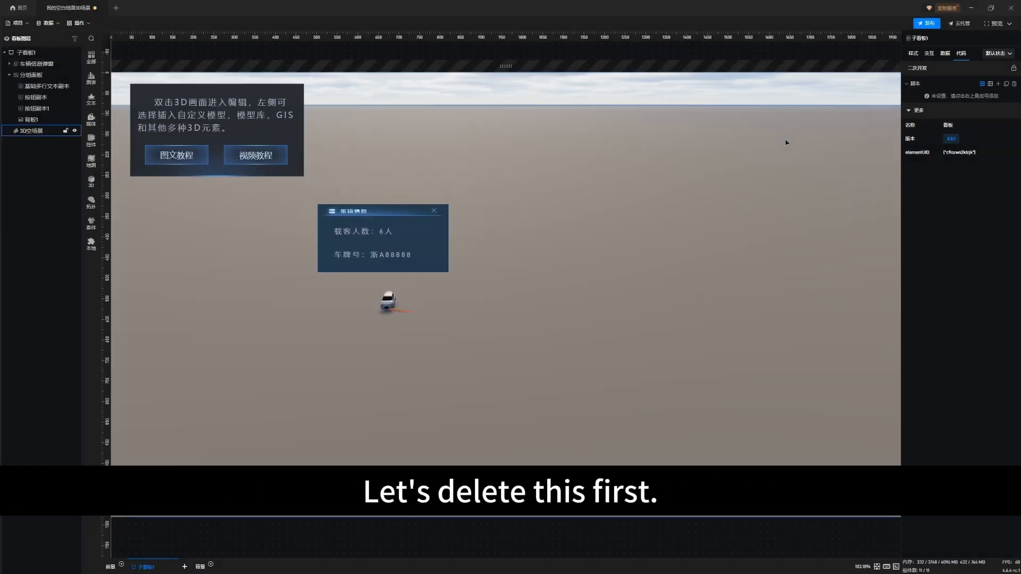
{"action": "left_click", "coordinate": [584, 263]}
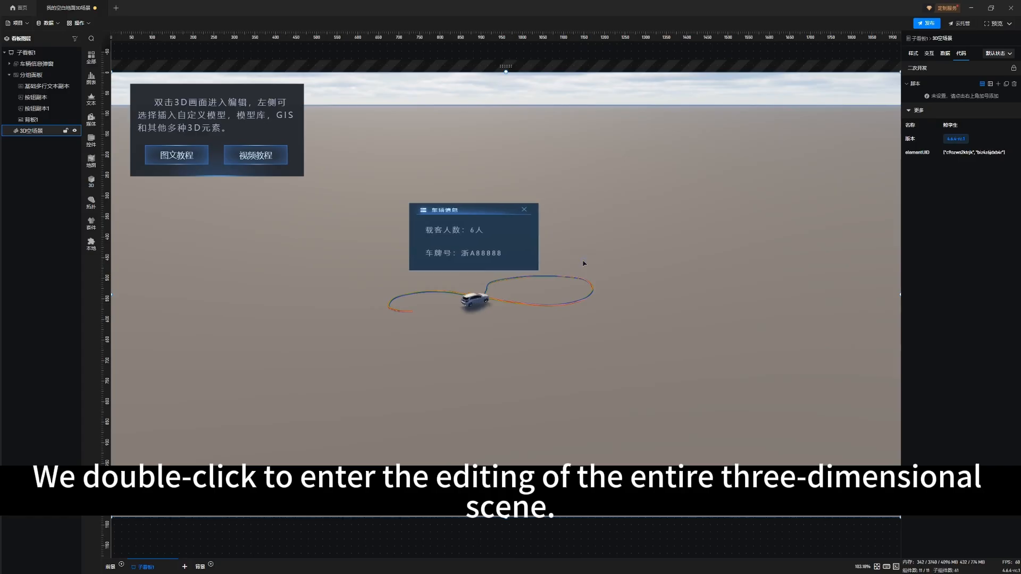
{"action": "double_click", "coordinate": [481, 248]}
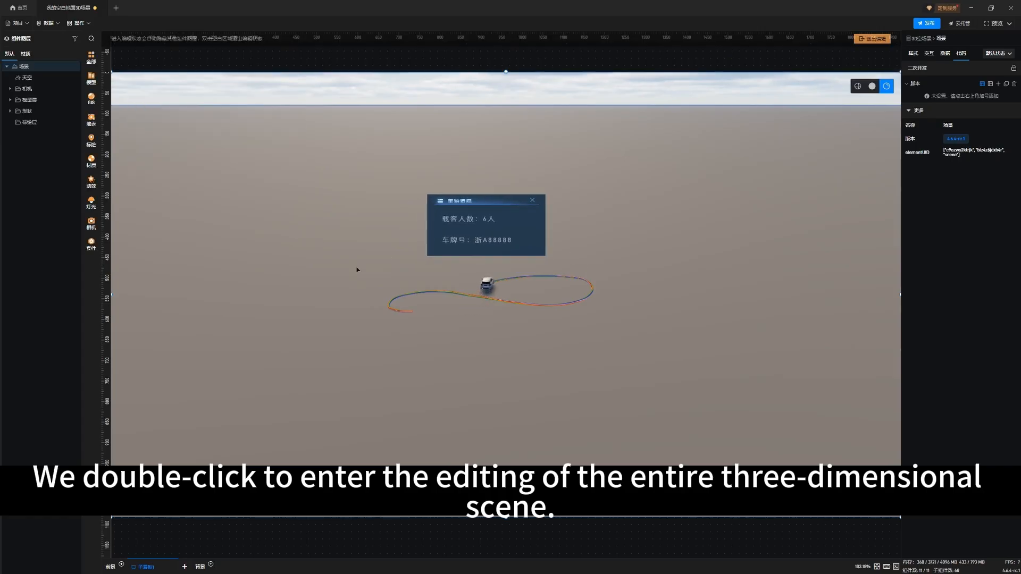
{"action": "left_click_drag", "start_coordinate": [322, 275], "coordinate": [255, 263]}
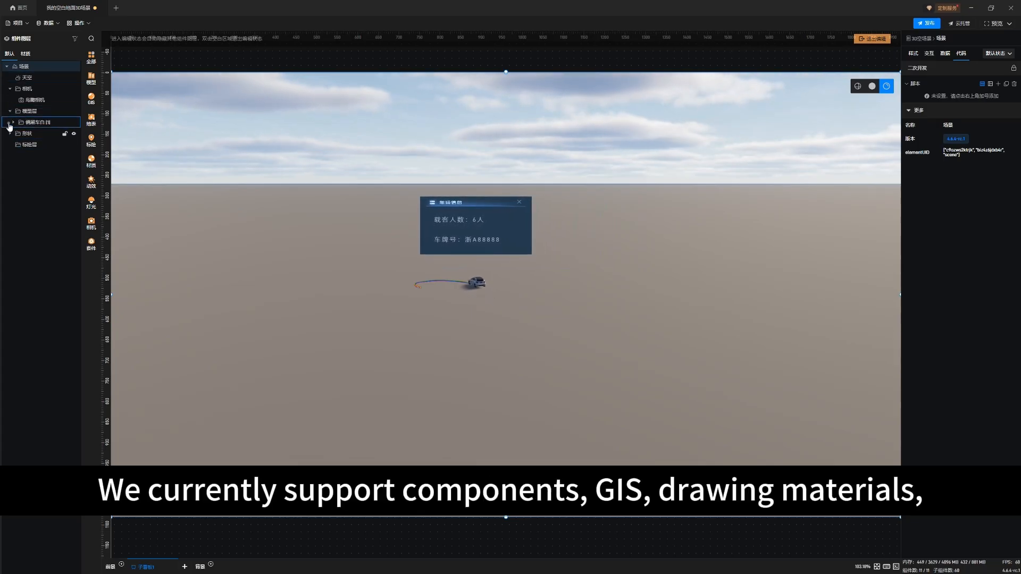
Step: Review the resource library's 模型, GIS, 标绘, 材质 and 套件 categories for the 3D scene
{"action": "left_click", "coordinate": [97, 76]}
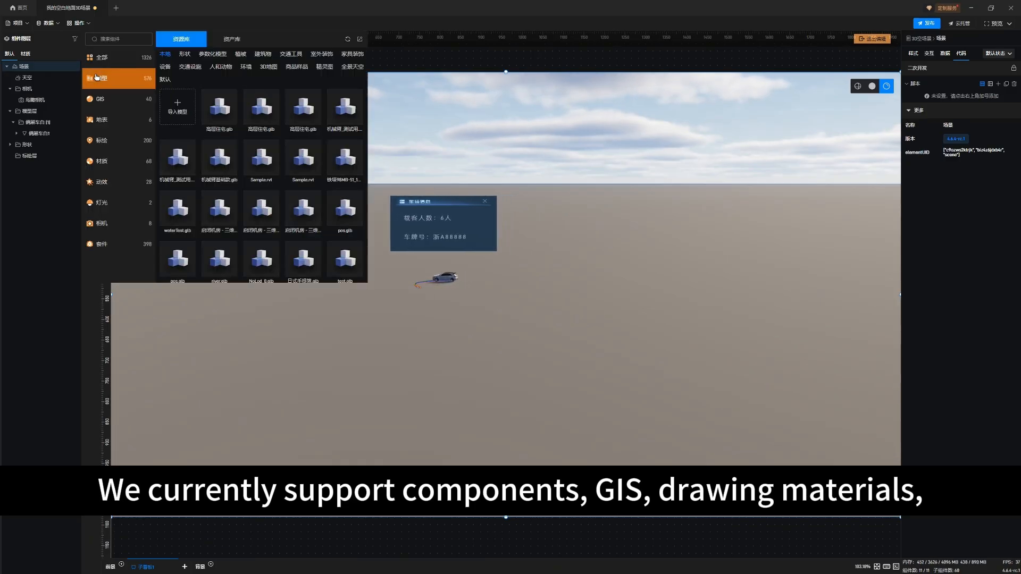
{"action": "left_click", "coordinate": [120, 103]}
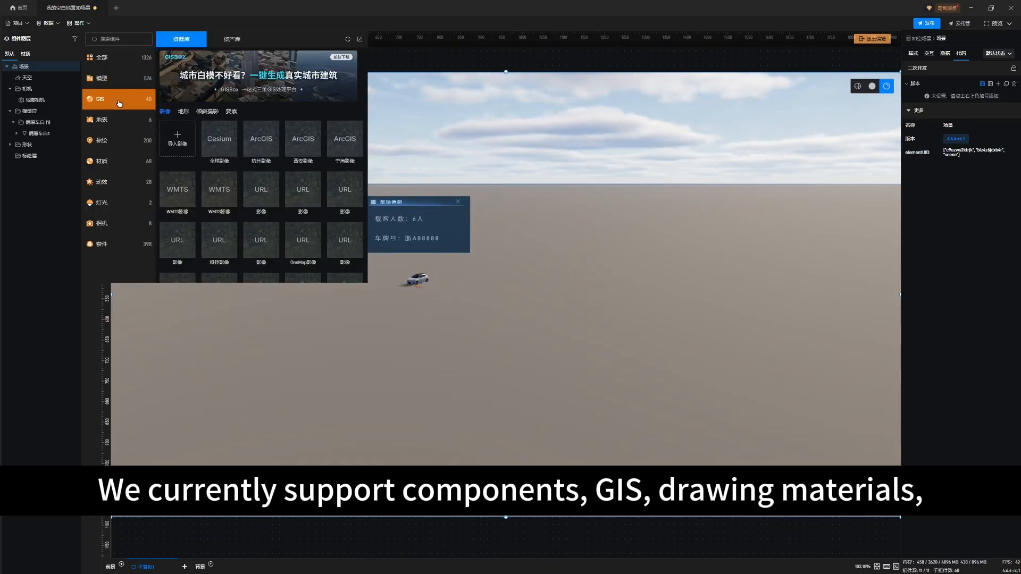
{"action": "left_click", "coordinate": [108, 139]}
{"action": "left_click", "coordinate": [107, 160]}
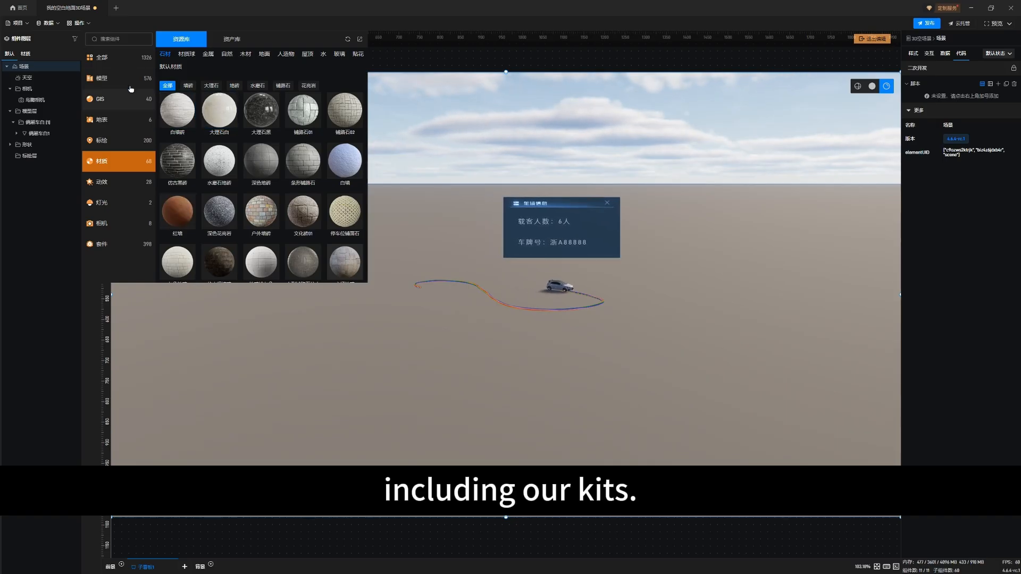
{"action": "left_click", "coordinate": [113, 79]}
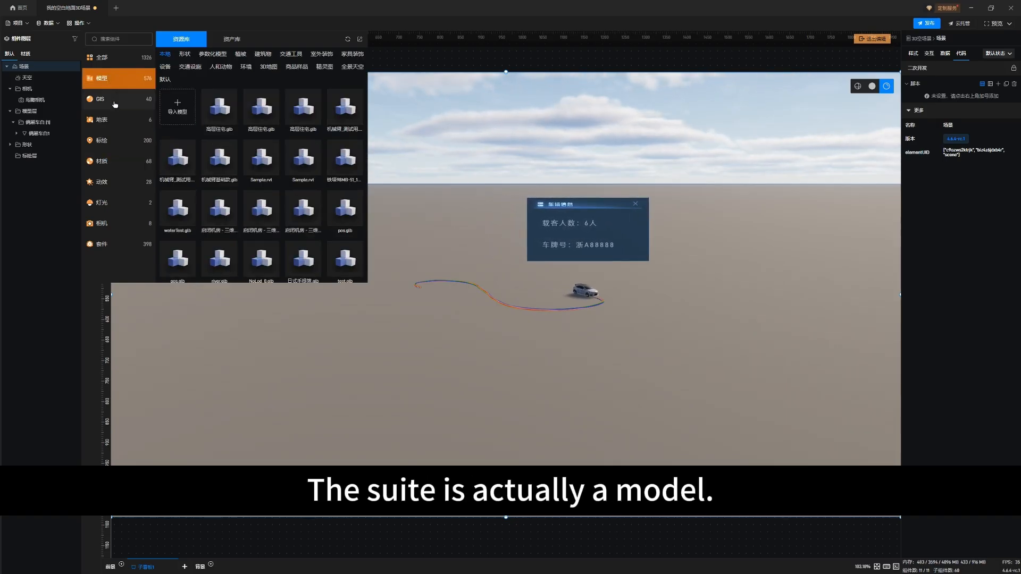
{"action": "left_click", "coordinate": [114, 102]}
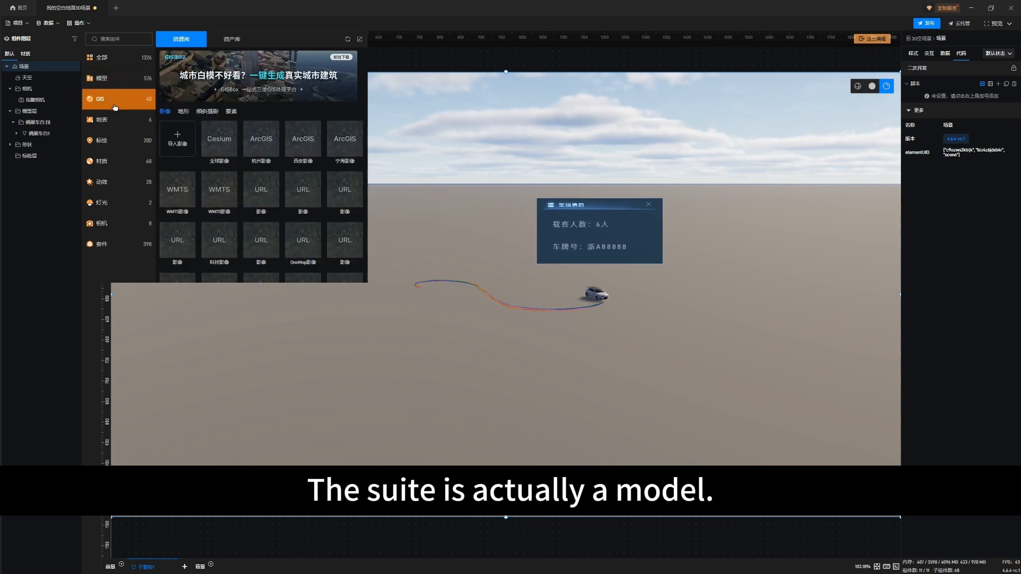
{"action": "left_click", "coordinate": [124, 142]}
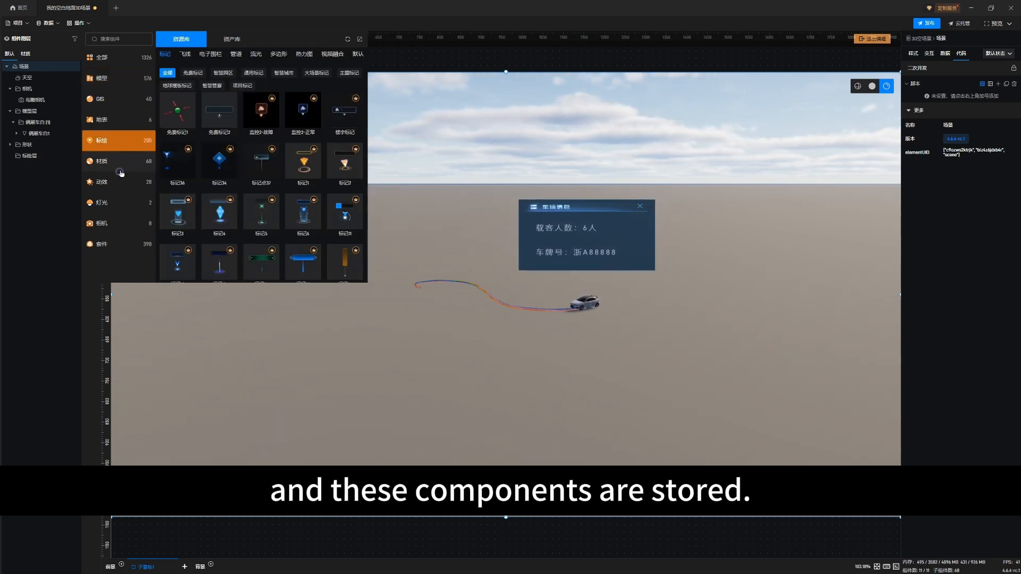
{"action": "left_click", "coordinate": [120, 170]}
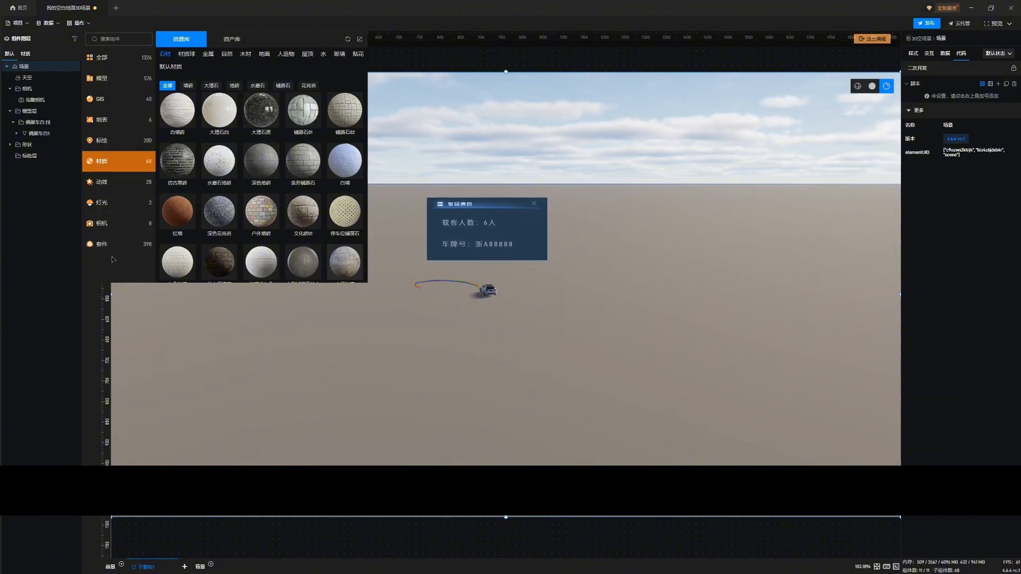
{"action": "left_click", "coordinate": [122, 246]}
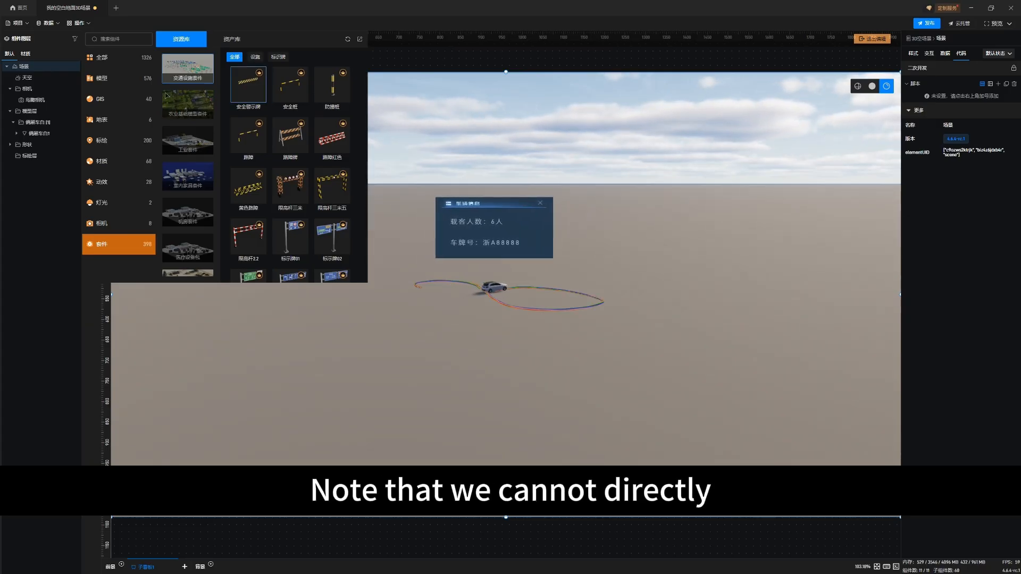
{"action": "left_click", "coordinate": [106, 78]}
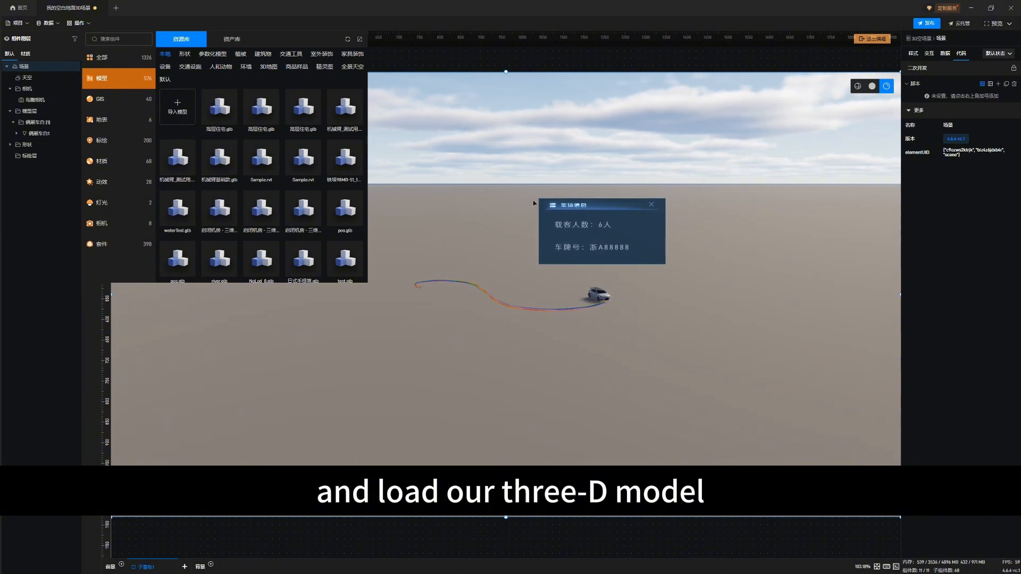
{"action": "left_click", "coordinate": [175, 112]}
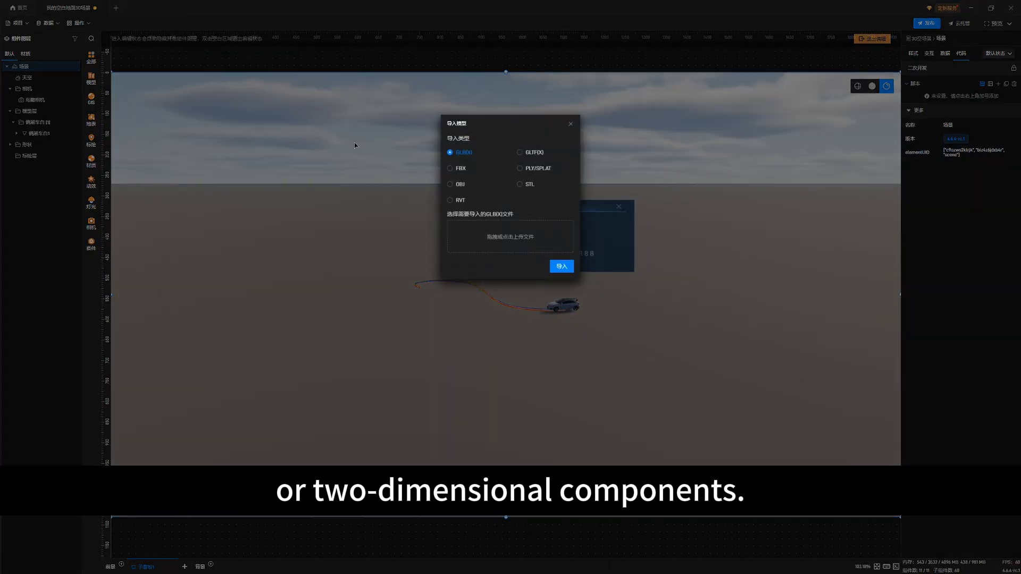
{"action": "left_click", "coordinate": [572, 124]}
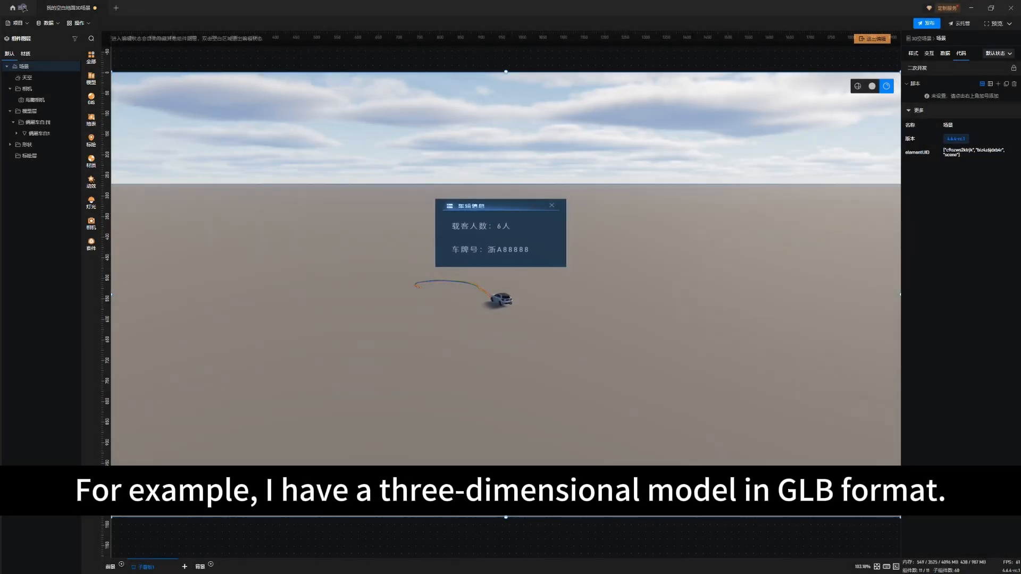
{"action": "left_click", "coordinate": [23, 7]}
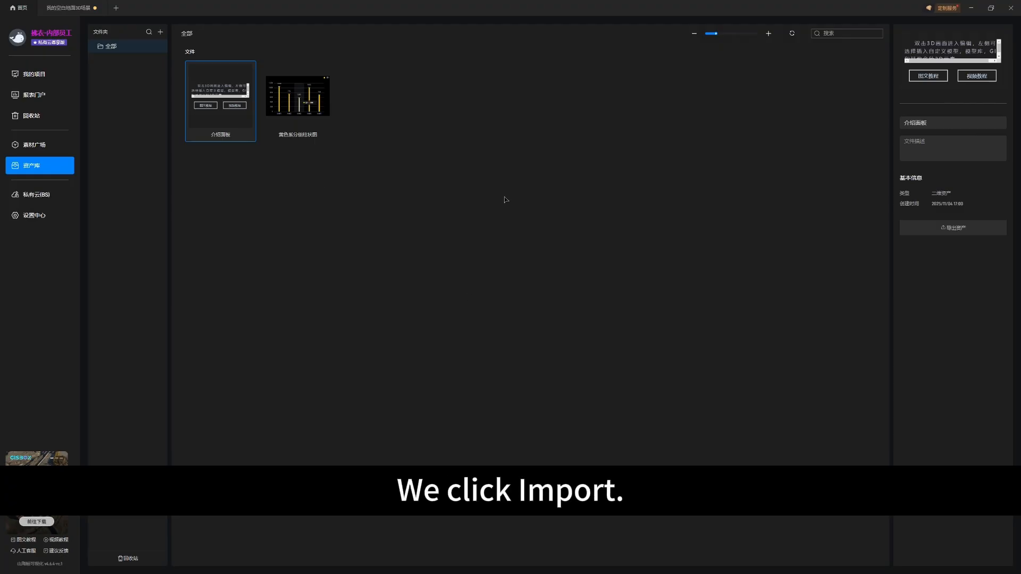
{"action": "left_click", "coordinate": [38, 72]}
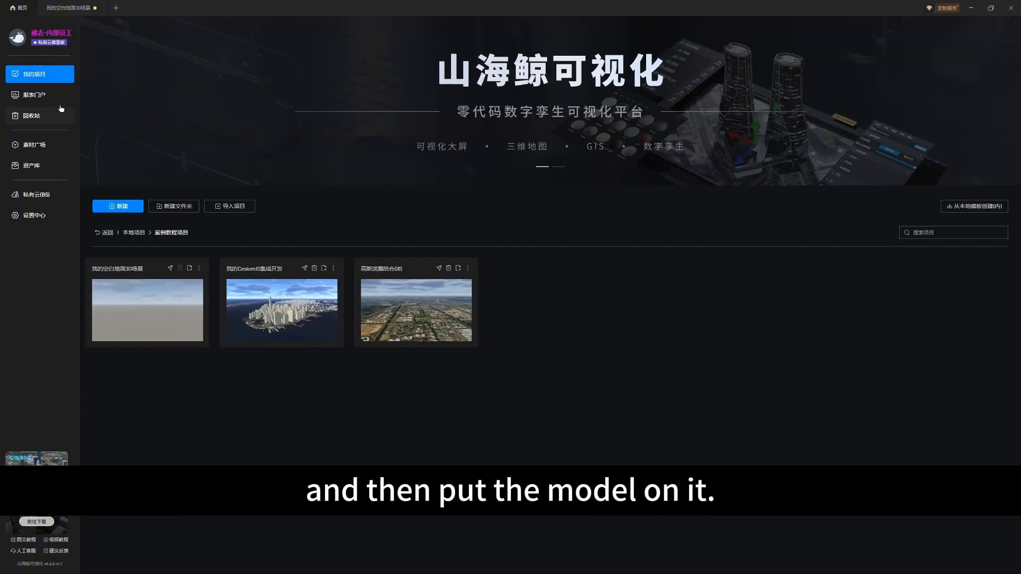
{"action": "left_click", "coordinate": [62, 4]}
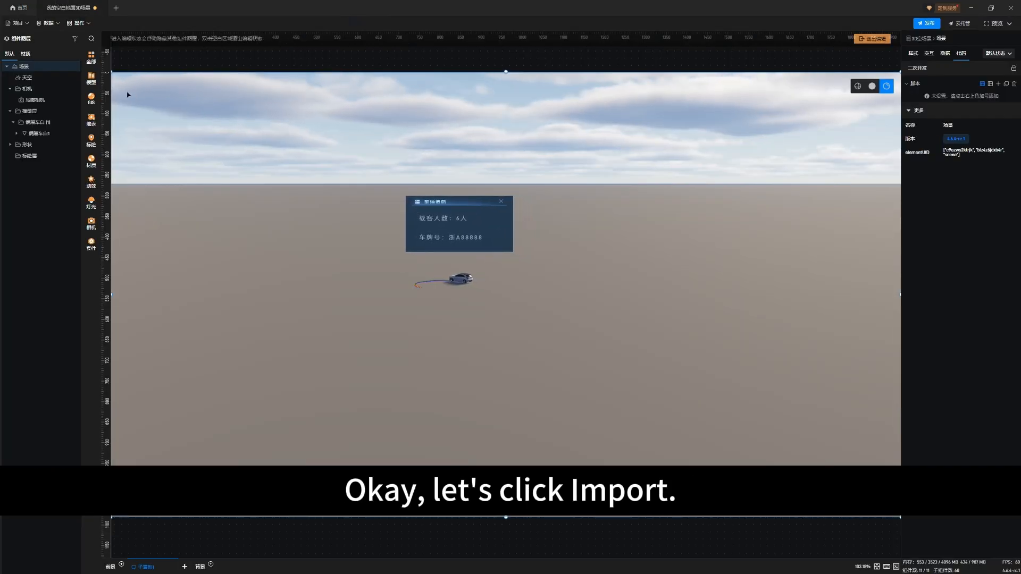
Step: Import the 高层住宅 model file into the scene's model layer using the GLB import type
{"action": "left_click", "coordinate": [93, 80]}
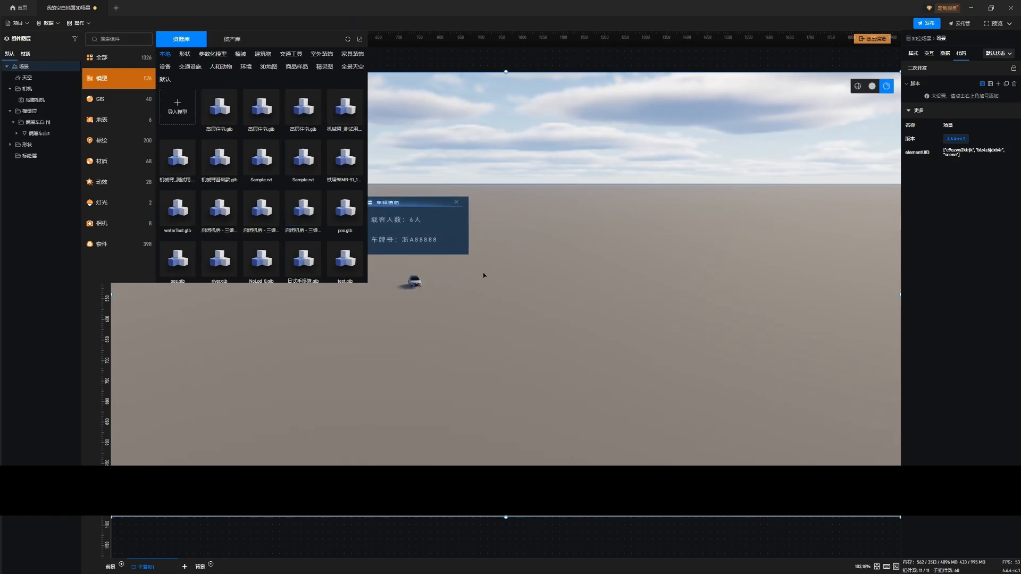
{"action": "left_click", "coordinate": [175, 109]}
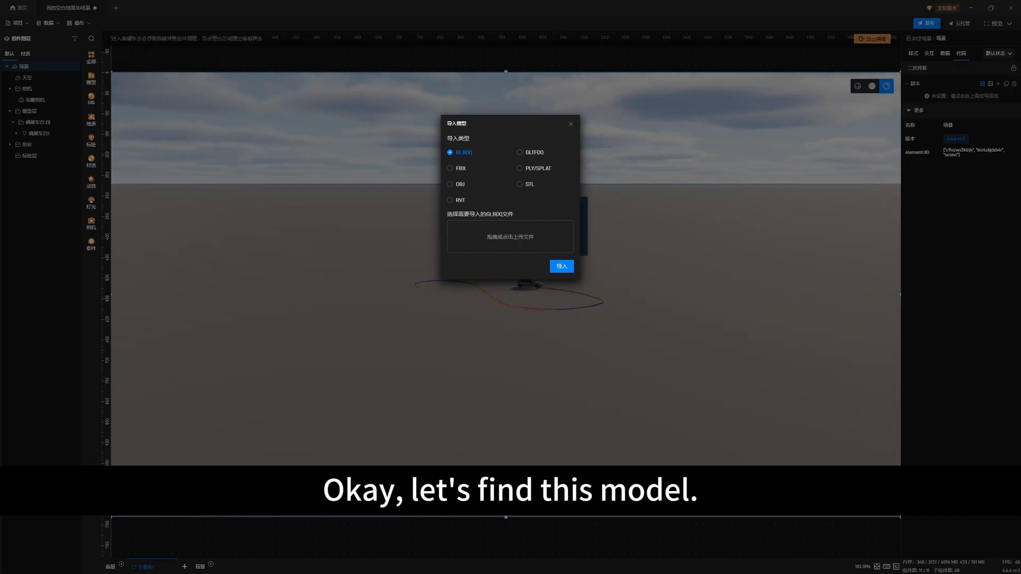
{"action": "left_click_drag", "start_coordinate": [355, 232], "coordinate": [490, 234]}
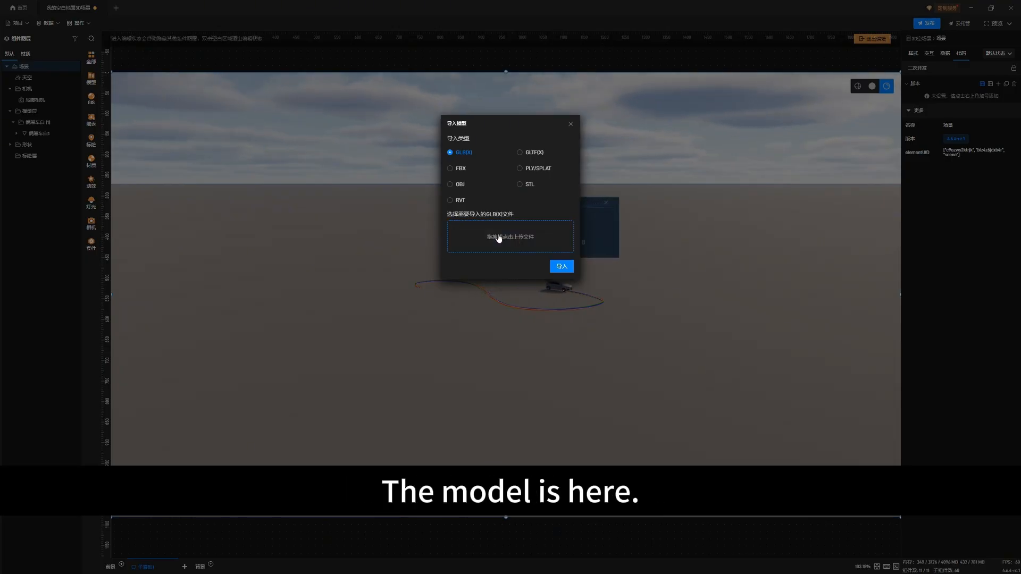
{"action": "left_click", "coordinate": [558, 266]}
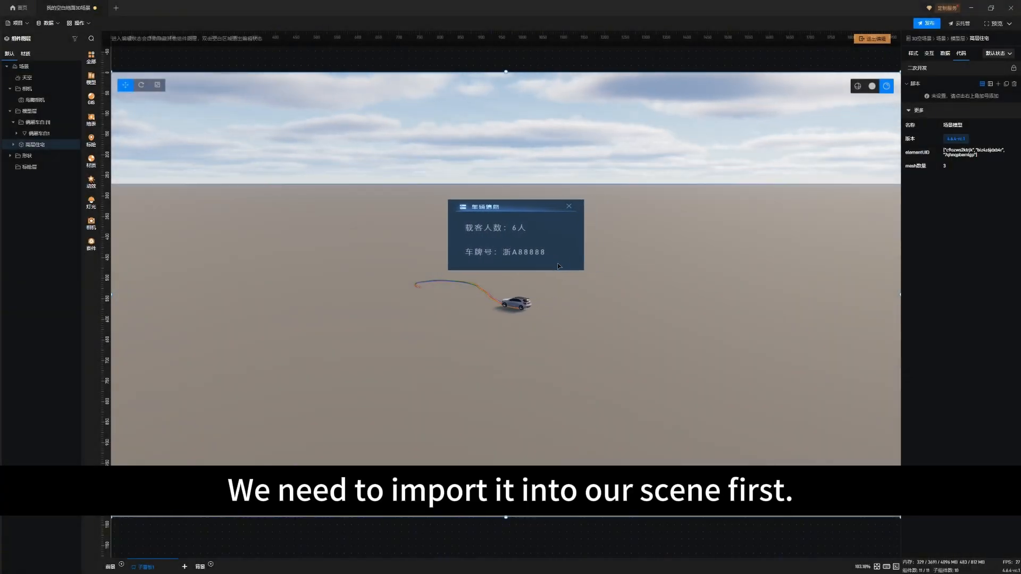
Step: Locate the imported 高层住宅 model in the scene and lower it vertically towards the ground
{"action": "left_click_drag", "start_coordinate": [704, 320], "coordinate": [686, 371]}
{"action": "scroll", "coordinate": [686, 371], "scroll_direction": "down", "scroll_amount": 5}
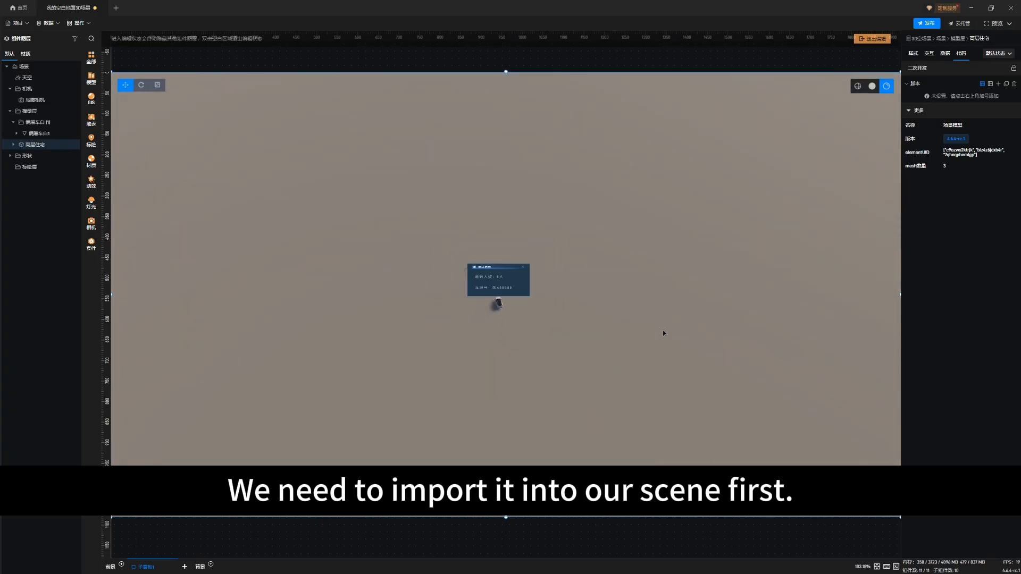
{"action": "scroll", "coordinate": [606, 350], "scroll_direction": "down", "scroll_amount": 3}
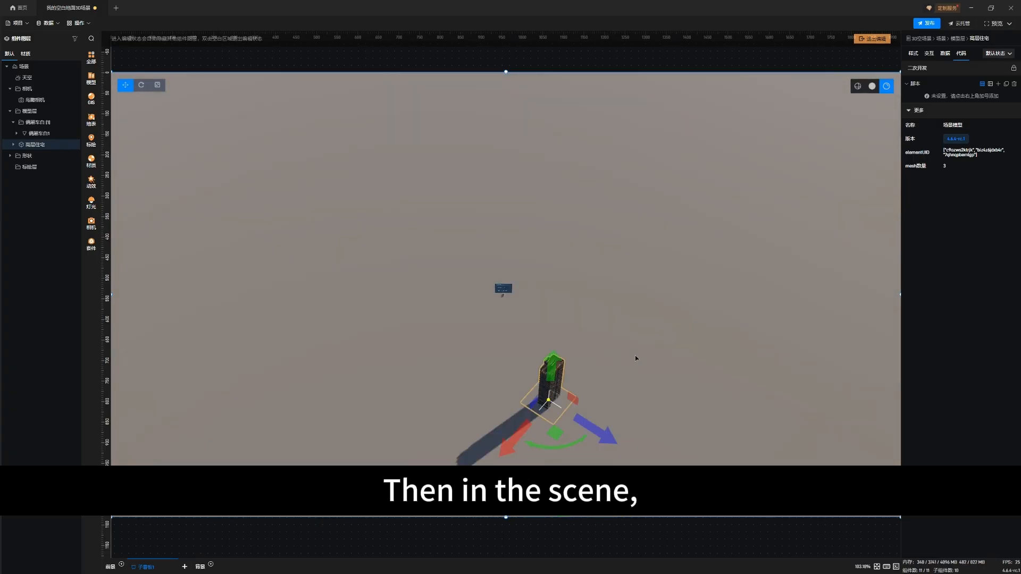
{"action": "left_click_drag", "start_coordinate": [460, 342], "coordinate": [563, 321]}
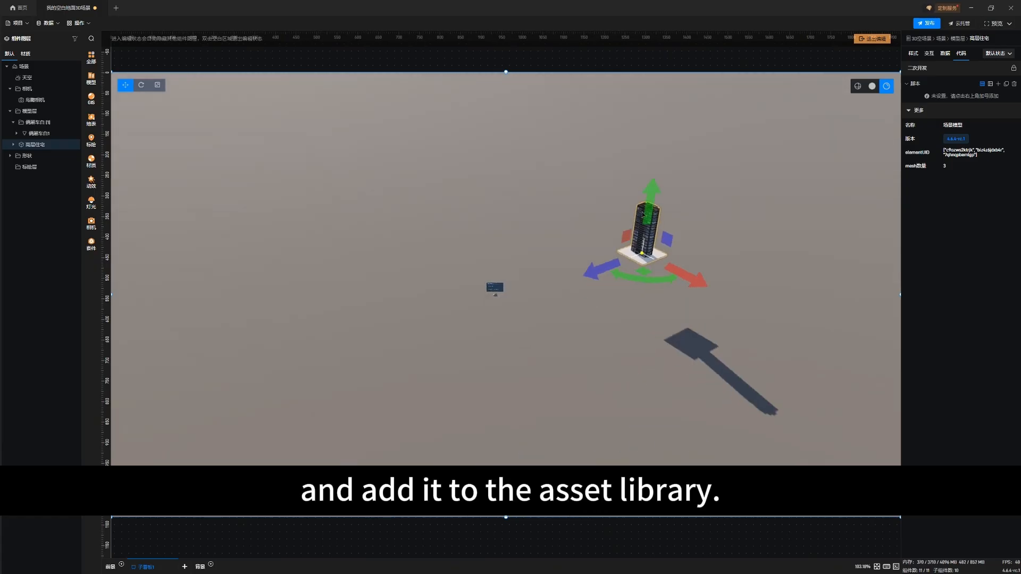
{"action": "left_click_drag", "start_coordinate": [643, 214], "coordinate": [644, 248]}
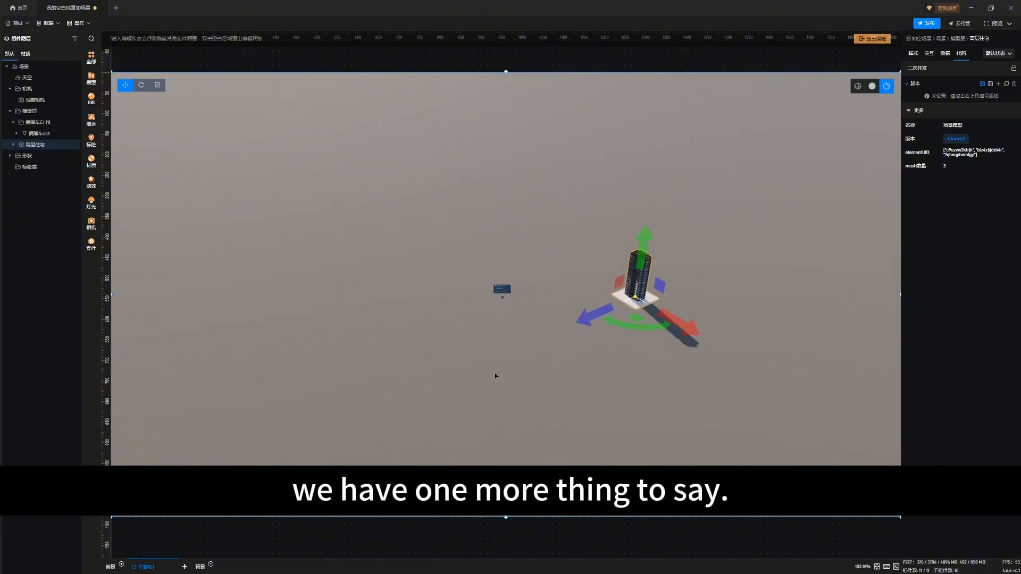
Step: Expand the 高层住宅 model's sublayers and review its available layer operations, including adding it to the asset library
{"action": "left_click_drag", "start_coordinate": [495, 375], "coordinate": [383, 357]}
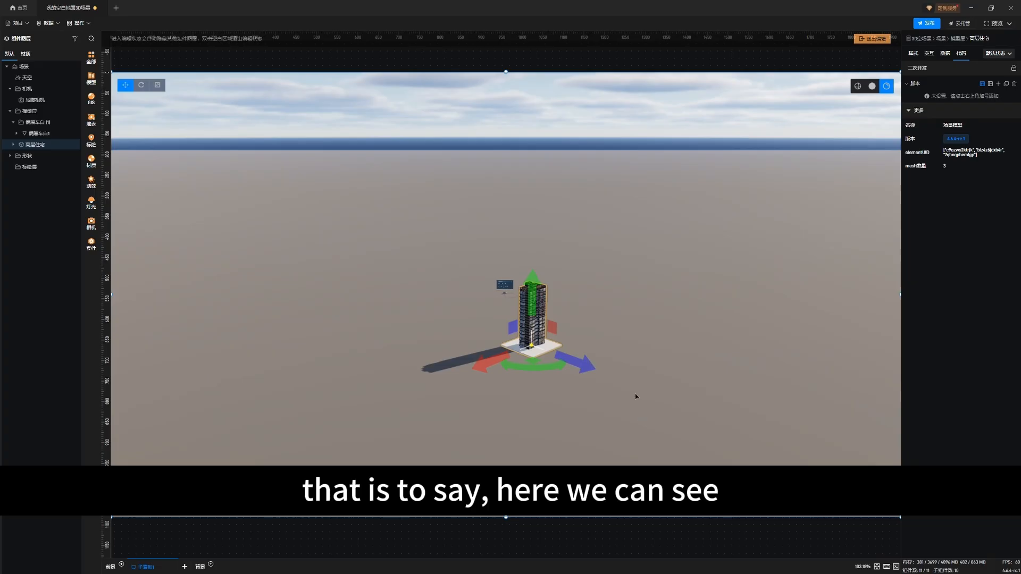
{"action": "right_click_drag", "start_coordinate": [635, 393], "coordinate": [619, 370]}
{"action": "left_click_drag", "start_coordinate": [619, 370], "coordinate": [612, 384]}
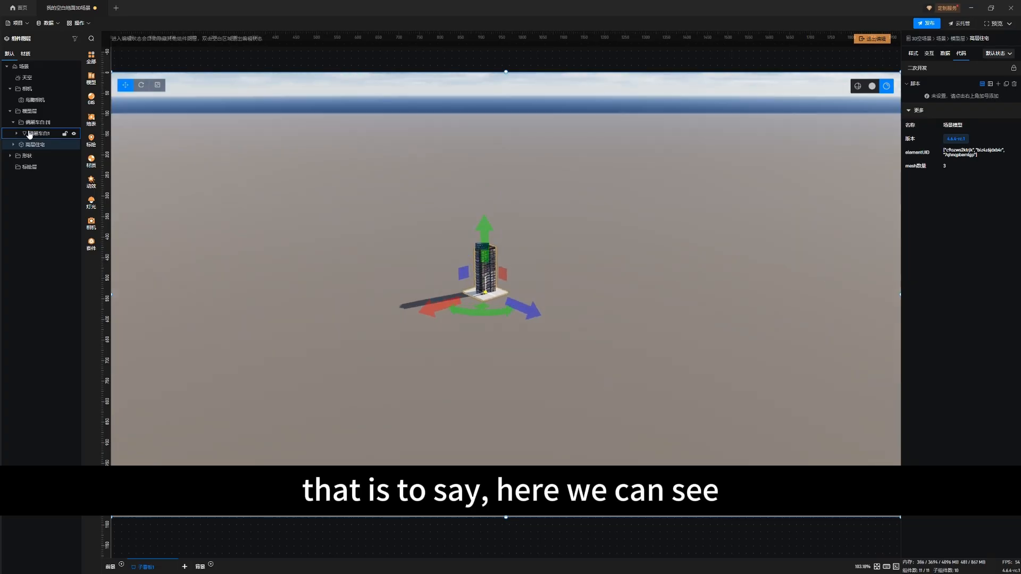
{"action": "left_click", "coordinate": [14, 145]}
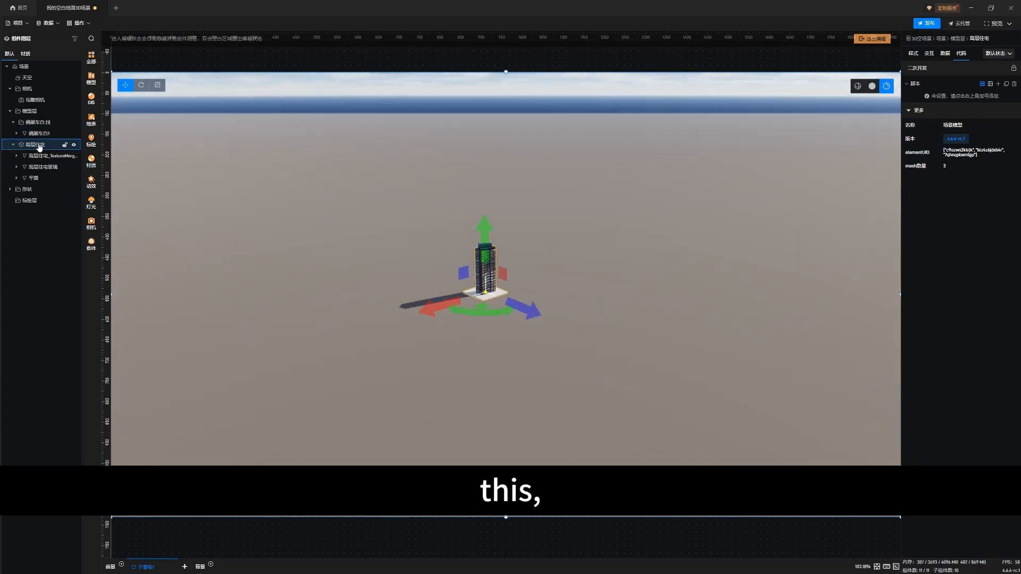
{"action": "right_click", "coordinate": [39, 146]}
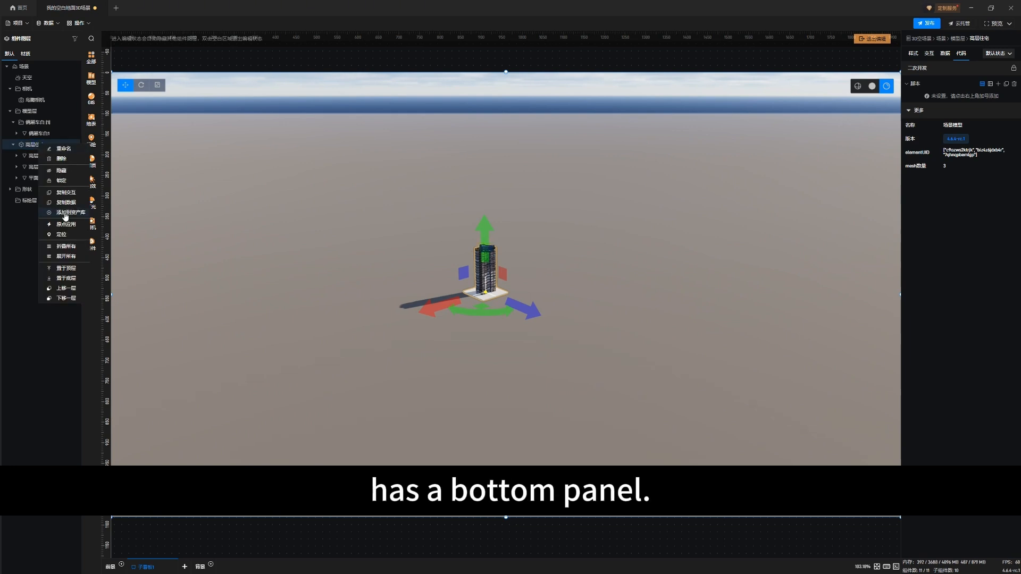
{"action": "left_click", "coordinate": [354, 278]}
Step: Raise the 高层住宅 model slightly so its base plate sits clear above the ground
{"action": "left_click_drag", "start_coordinate": [349, 255], "coordinate": [329, 273]}
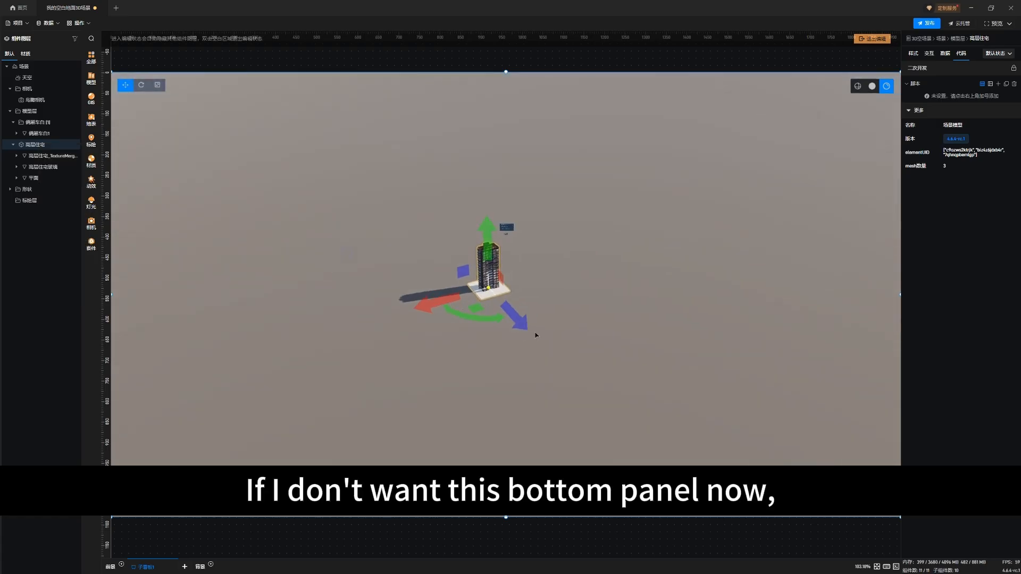
{"action": "scroll", "coordinate": [536, 335], "scroll_direction": "up", "scroll_amount": 10}
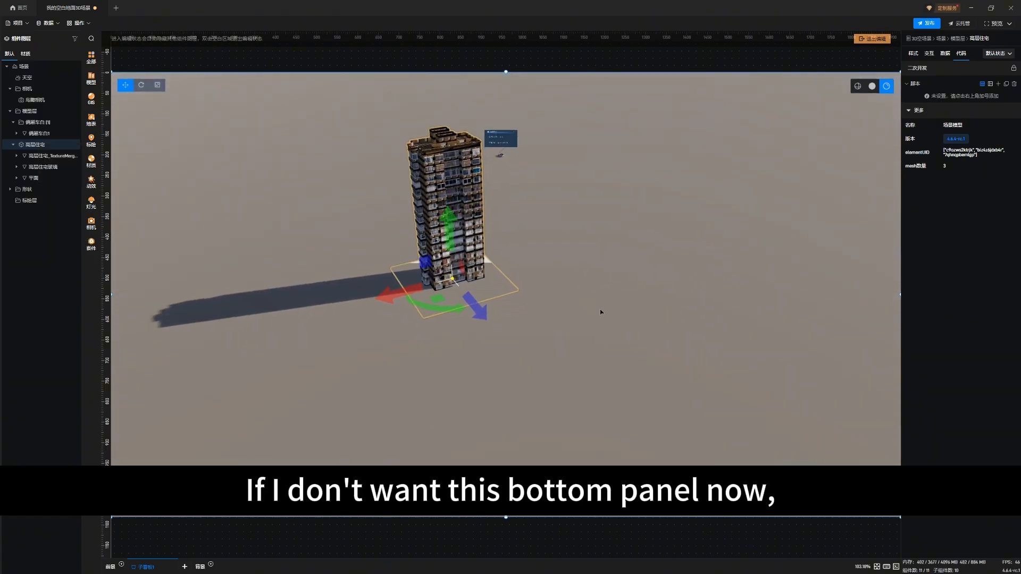
{"action": "left_click_drag", "start_coordinate": [617, 328], "coordinate": [571, 251]}
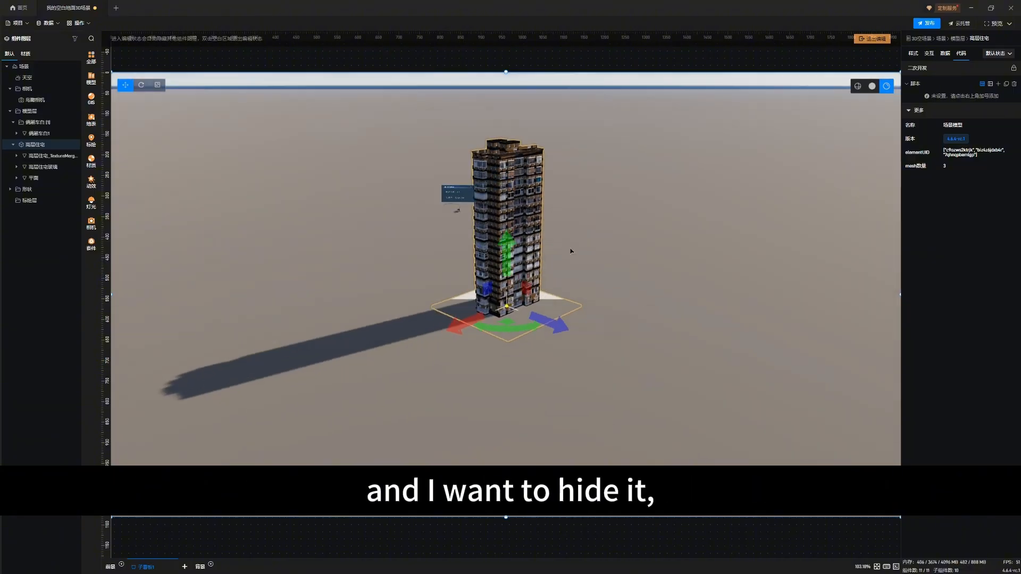
{"action": "left_click_drag", "start_coordinate": [493, 250], "coordinate": [507, 234]}
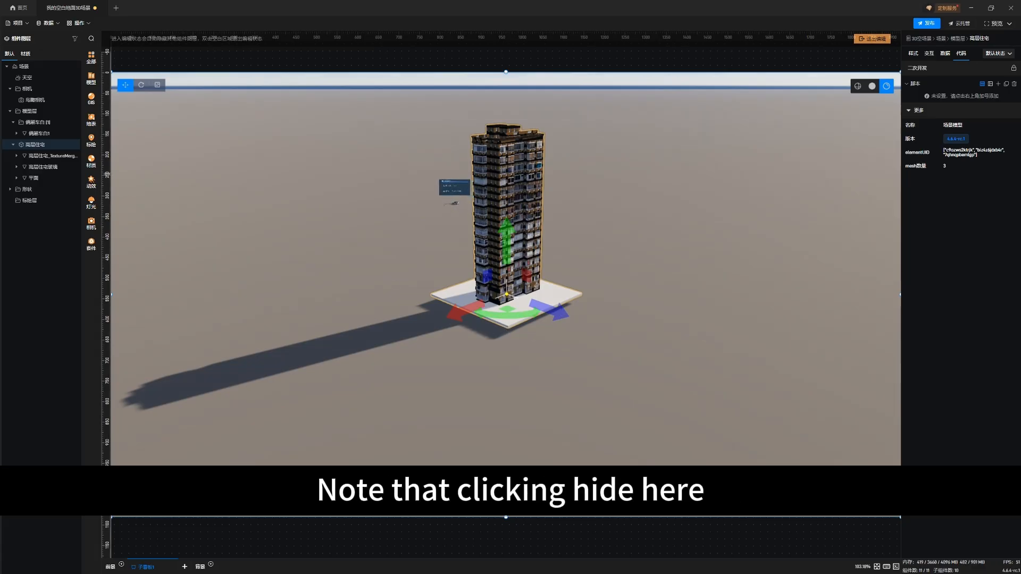
{"action": "left_click_drag", "start_coordinate": [270, 247], "coordinate": [328, 251]}
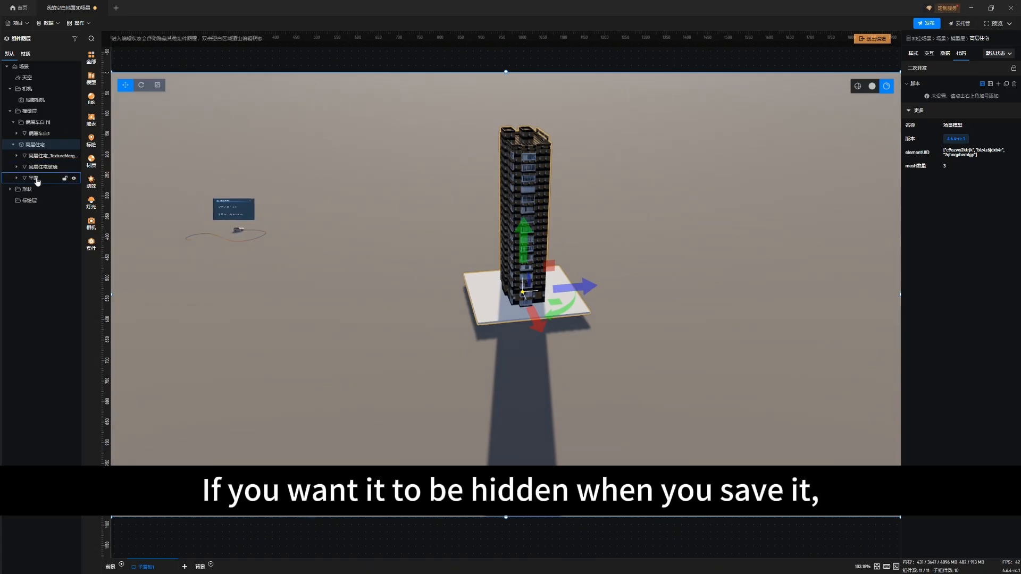
Step: Toggle the visibility of the 高层住宅 model's 平面 base plate off and back on in the layer tree
{"action": "left_click", "coordinate": [66, 179]}
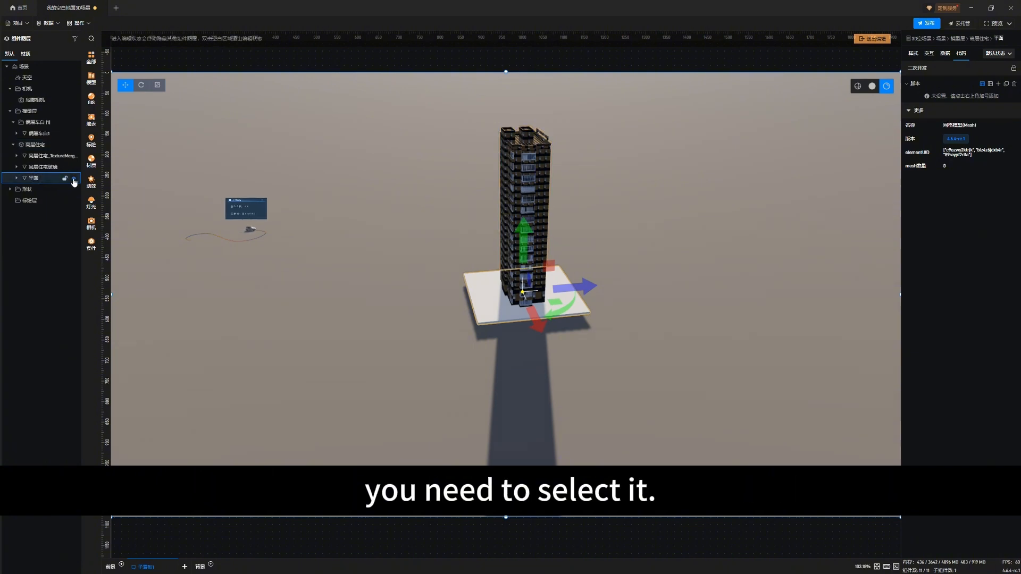
{"action": "left_click", "coordinate": [74, 179]}
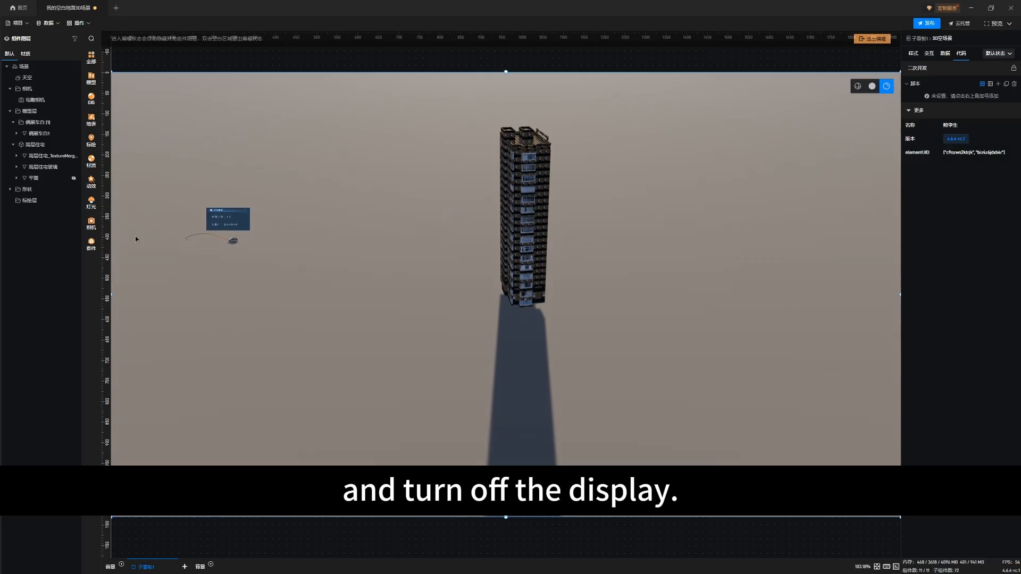
{"action": "left_click", "coordinate": [73, 179]}
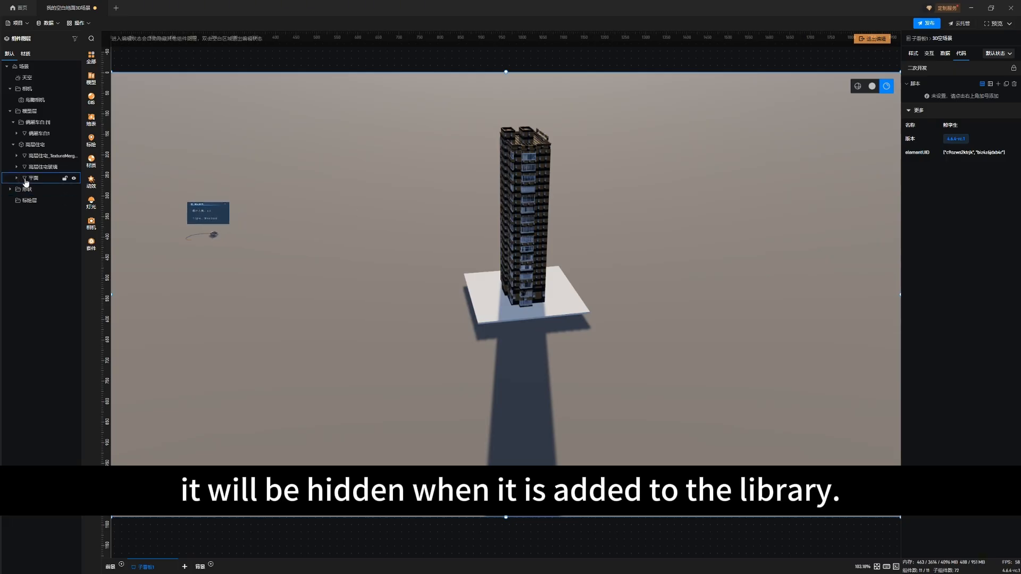
Step: Turn off the 是否显示 style setting for the 高层住宅 model's 平面 base plate
{"action": "left_click", "coordinate": [26, 180]}
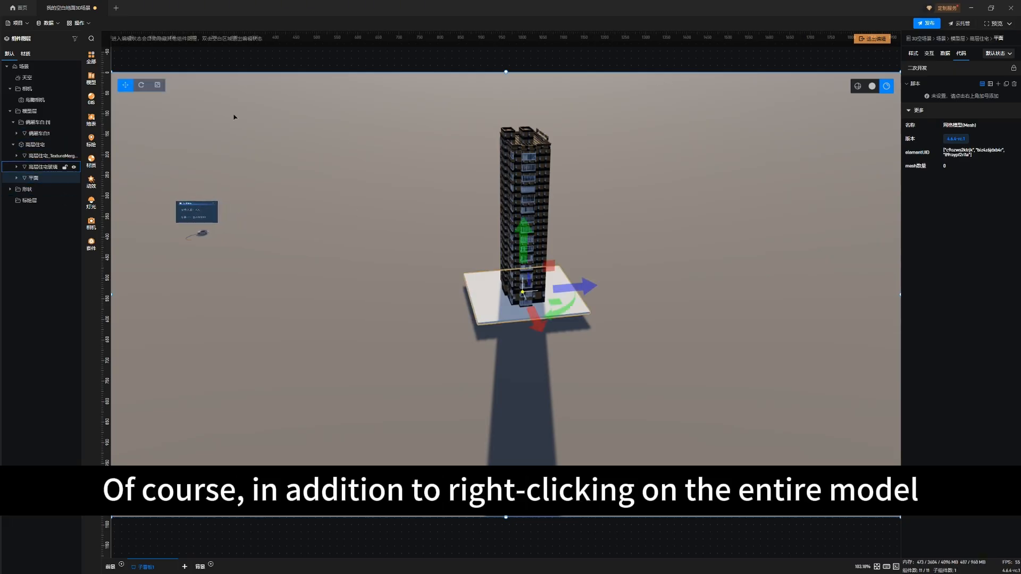
{"action": "left_click", "coordinate": [915, 55]}
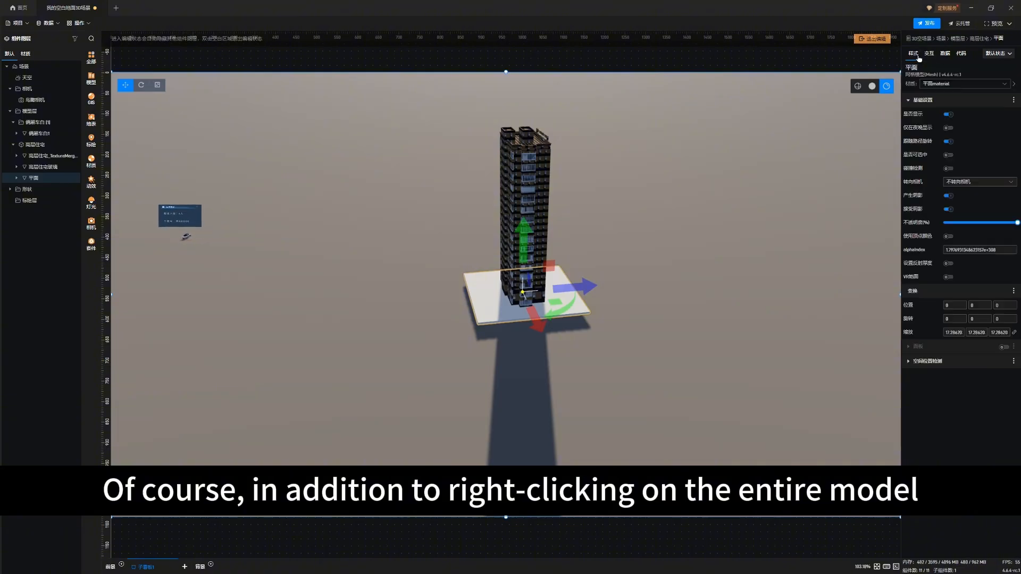
{"action": "left_click", "coordinate": [950, 115]}
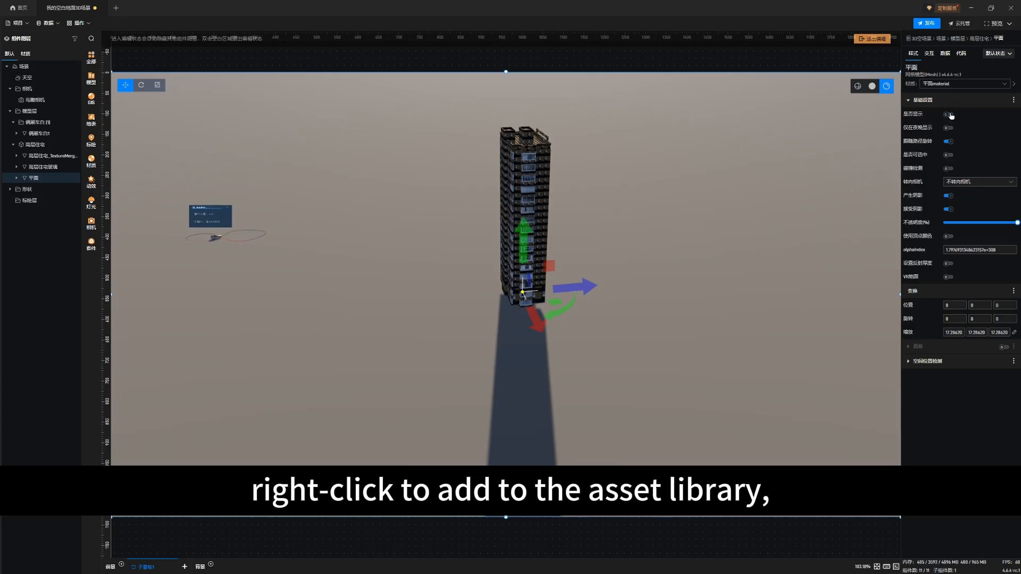
{"action": "left_click_drag", "start_coordinate": [796, 266], "coordinate": [598, 276]}
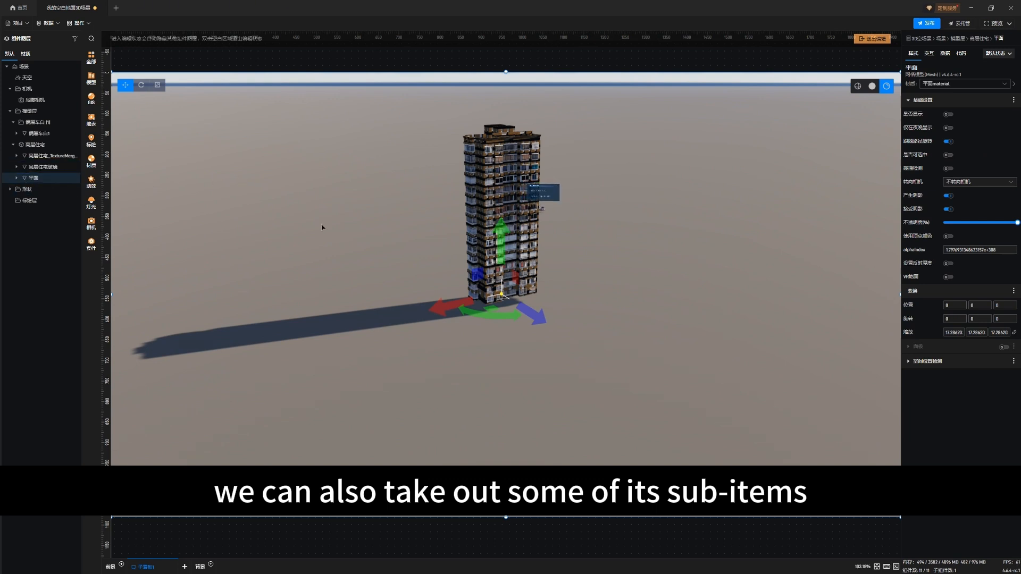
Step: Expand the 高层住宅 model's mesh sublayers and check the add-to-asset-library option for the whole model and its 高层住宅玻璃 sublayer
{"action": "left_click", "coordinate": [31, 147]}
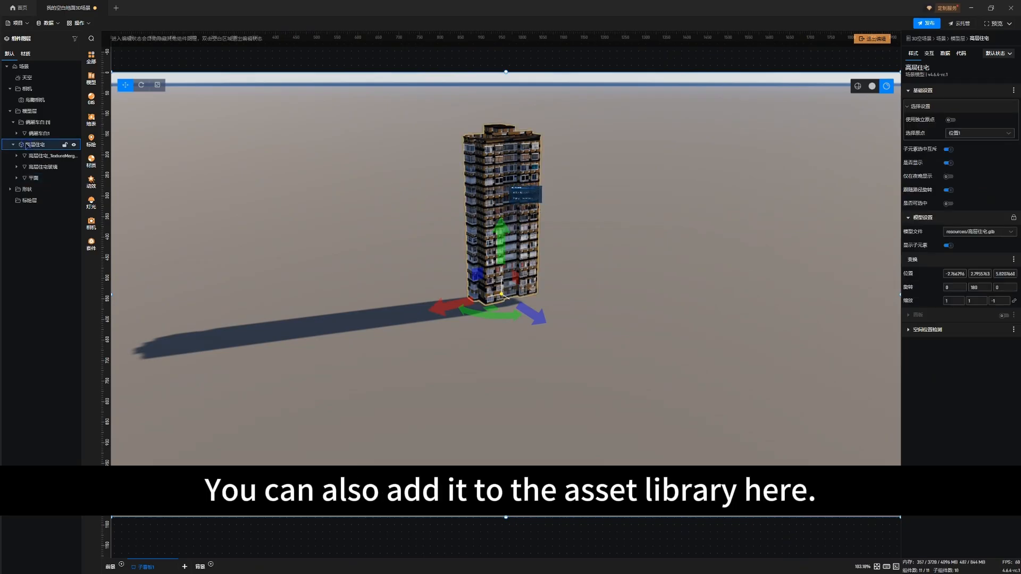
{"action": "right_click", "coordinate": [26, 146]}
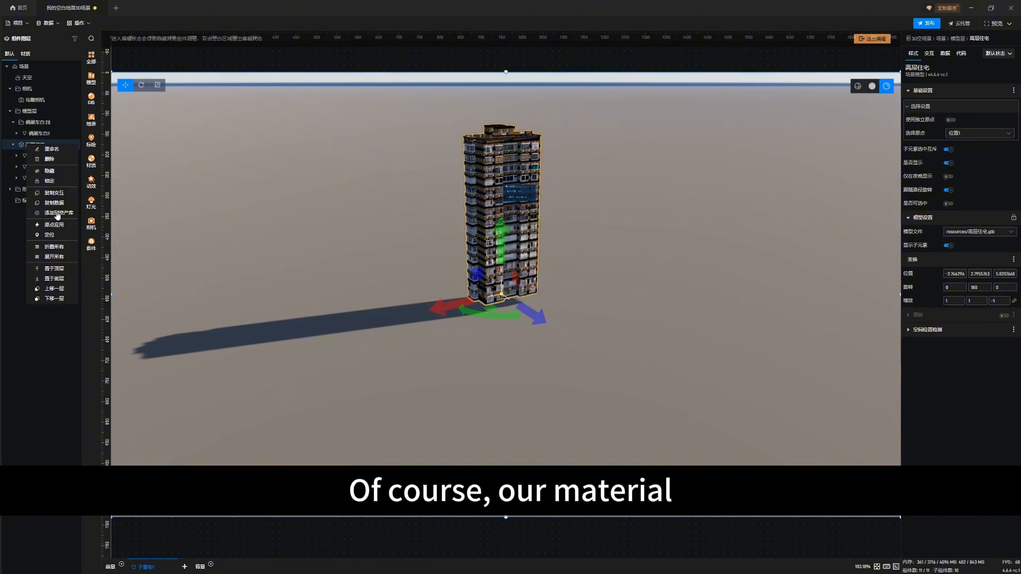
{"action": "left_click", "coordinate": [233, 212]}
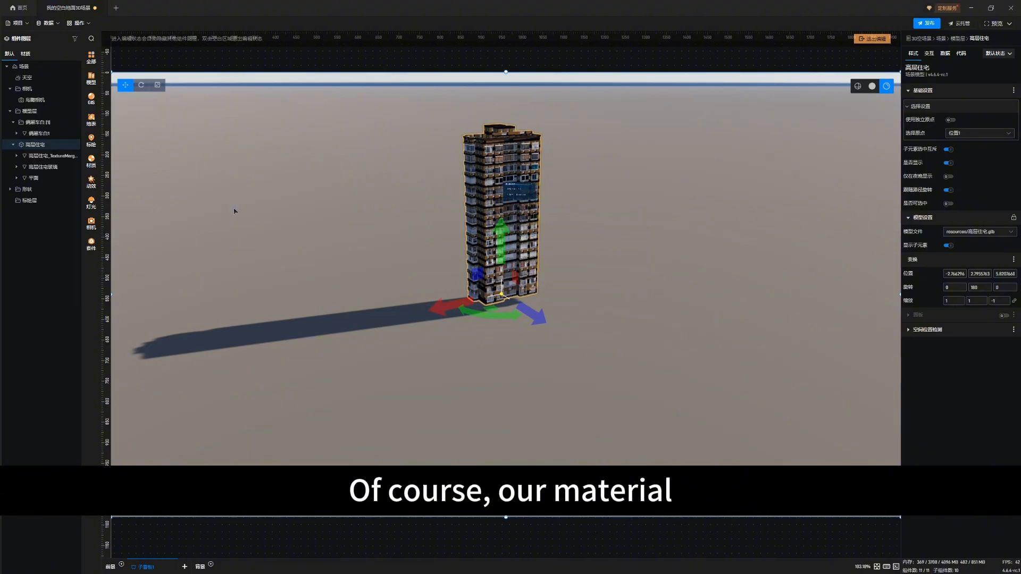
{"action": "left_click", "coordinate": [36, 156]}
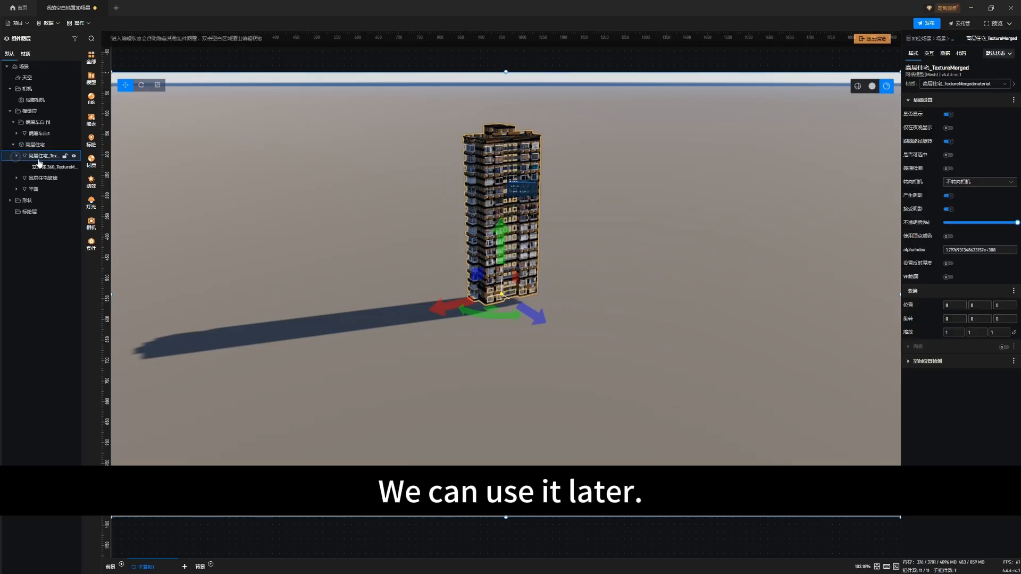
{"action": "left_click", "coordinate": [16, 156]}
{"action": "left_click", "coordinate": [16, 179]}
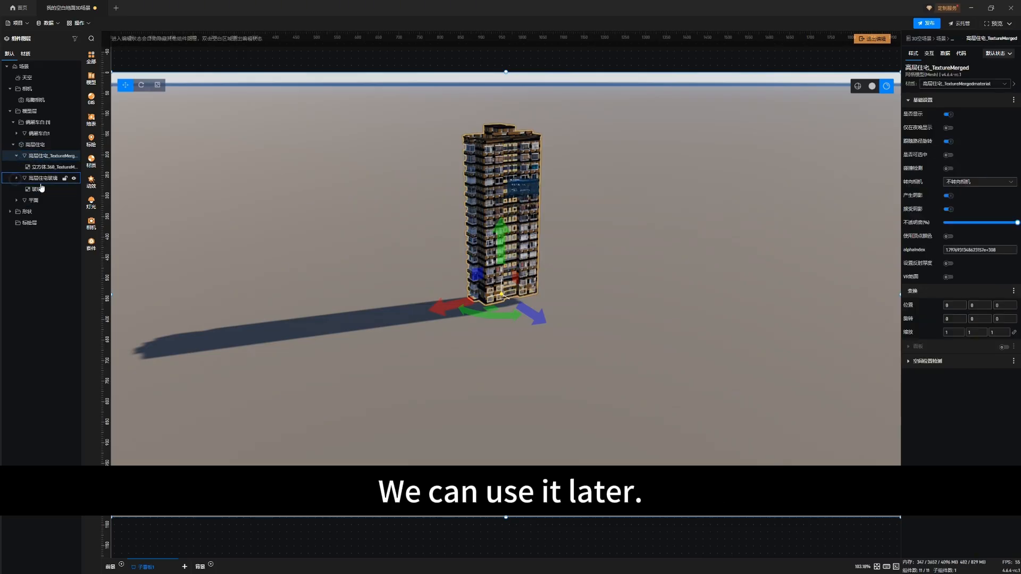
{"action": "left_click", "coordinate": [44, 180]}
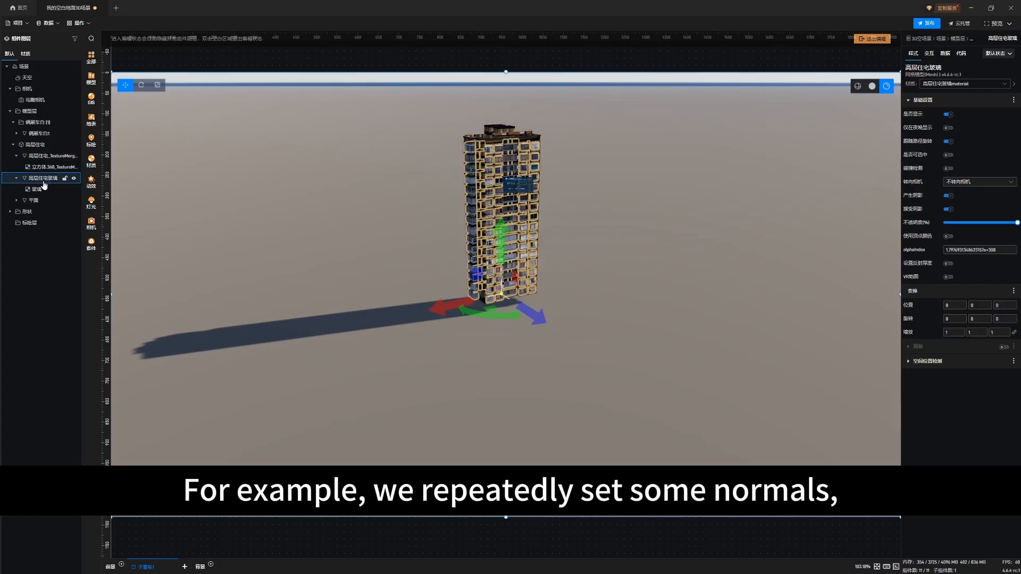
{"action": "right_click", "coordinate": [42, 179]}
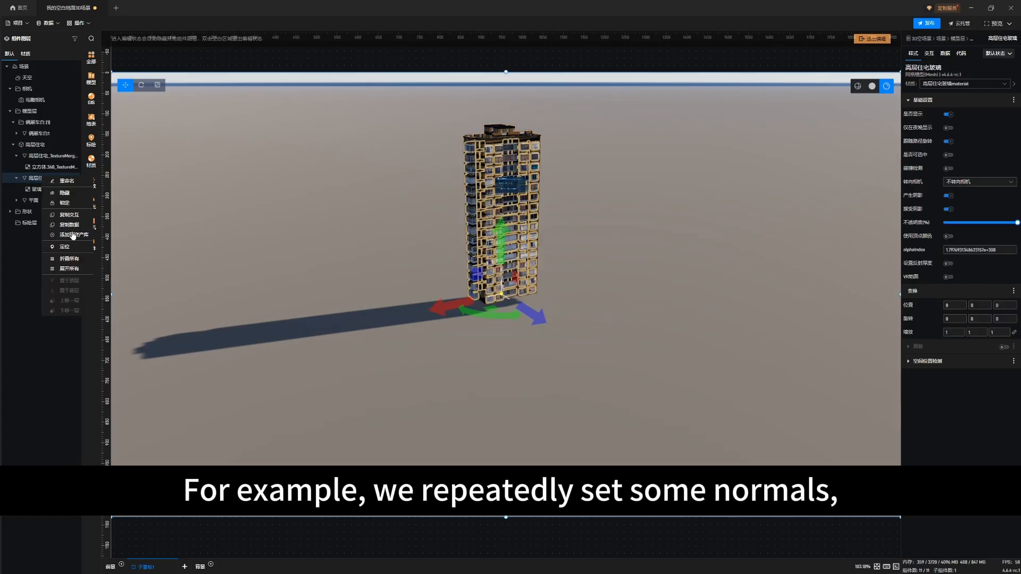
{"action": "left_click", "coordinate": [34, 169]}
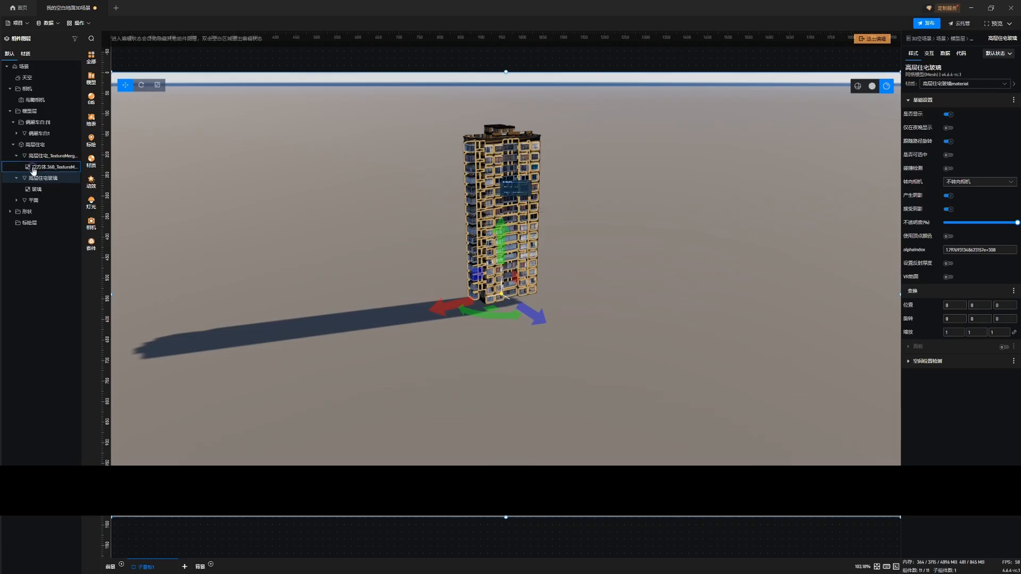
Step: Review the operations available for the building's 立方体.368 material and look through the default material library
{"action": "left_click", "coordinate": [37, 168]}
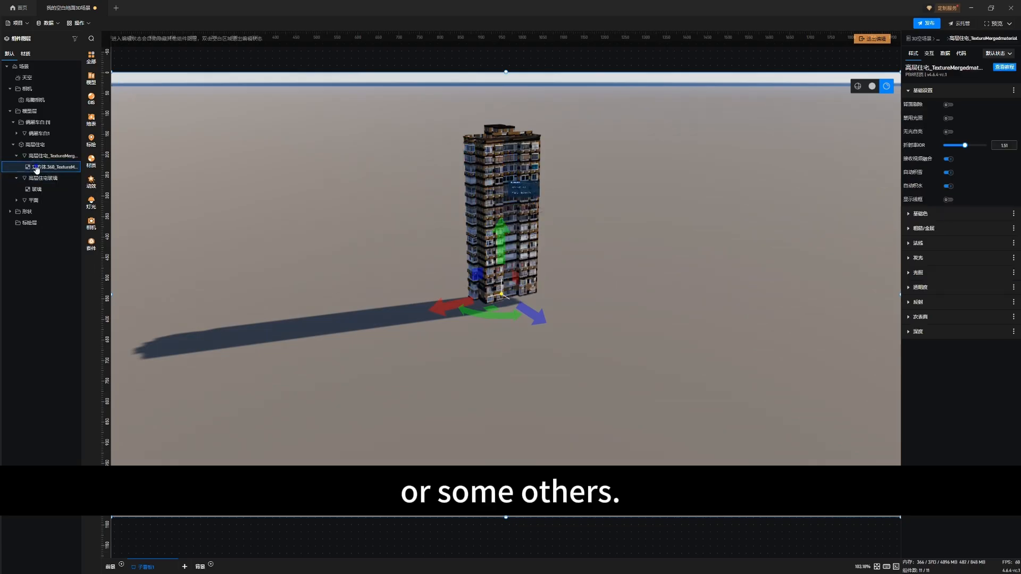
{"action": "right_click", "coordinate": [36, 168]}
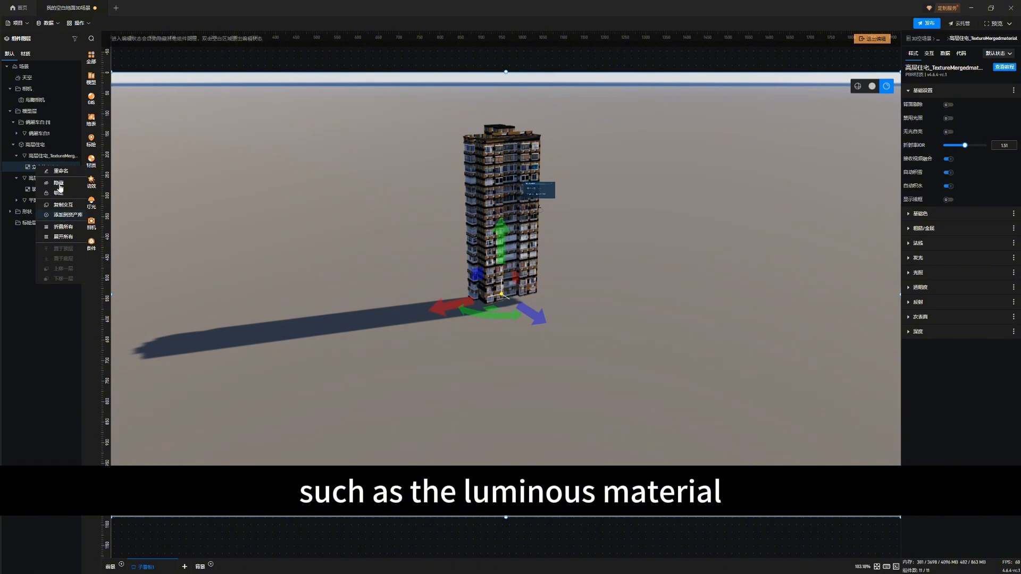
{"action": "left_click", "coordinate": [37, 147]}
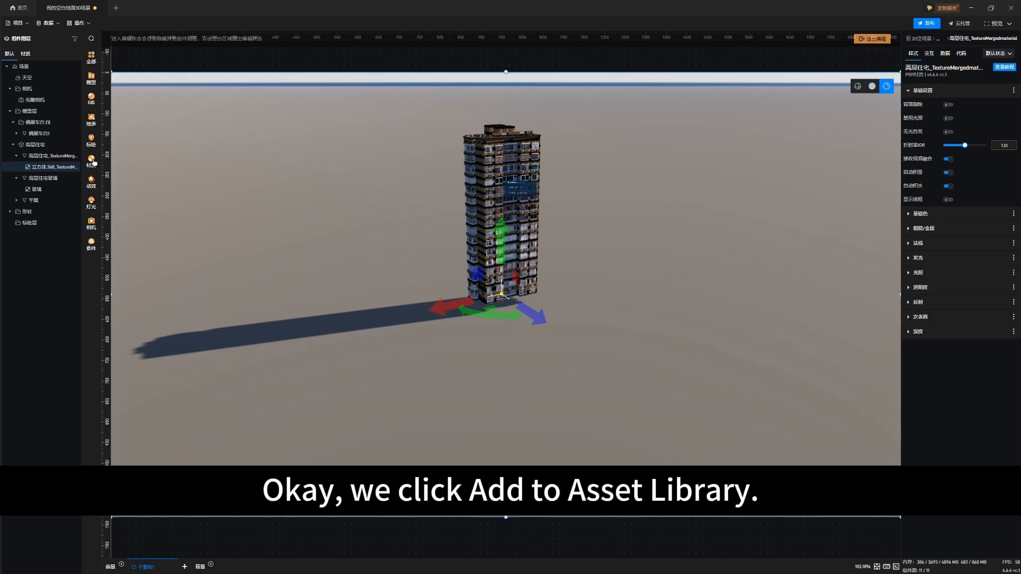
{"action": "left_click", "coordinate": [93, 161]}
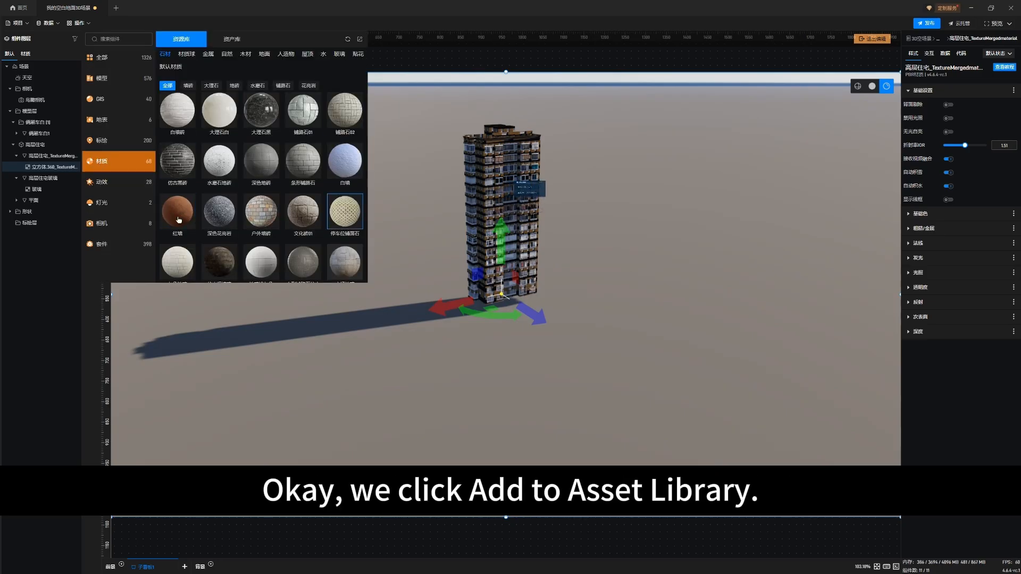
{"action": "left_click", "coordinate": [419, 148]}
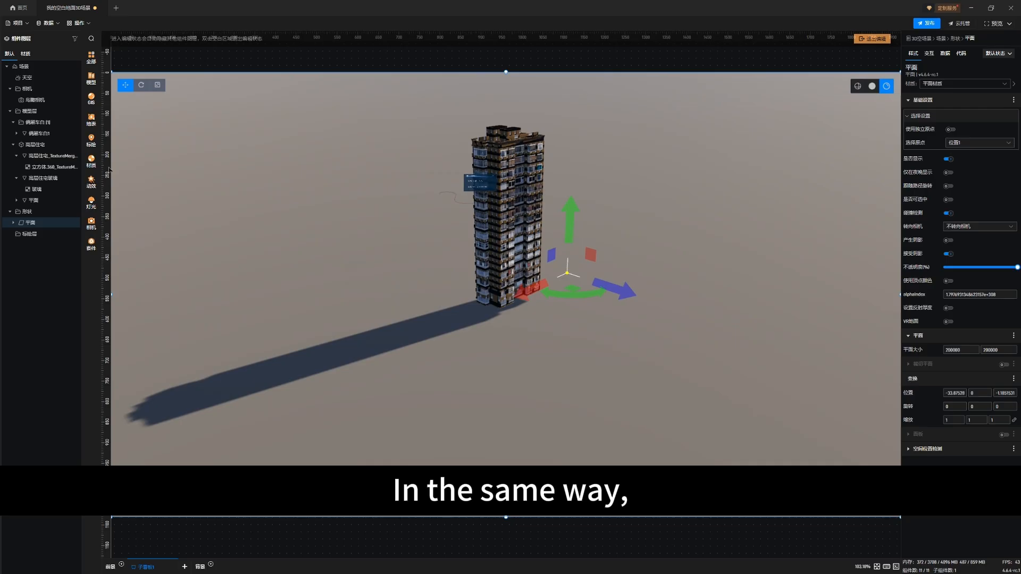
Step: Add the whole 高层住宅 model to the asset library under the name 高层住宅 in the 全部 directory
{"action": "left_click", "coordinate": [41, 147]}
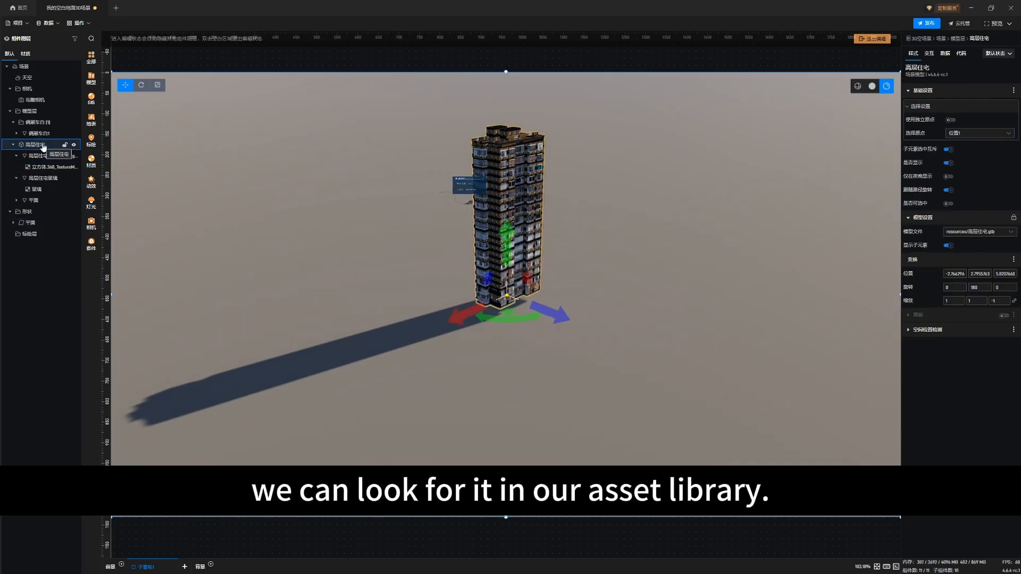
{"action": "right_click", "coordinate": [44, 147]}
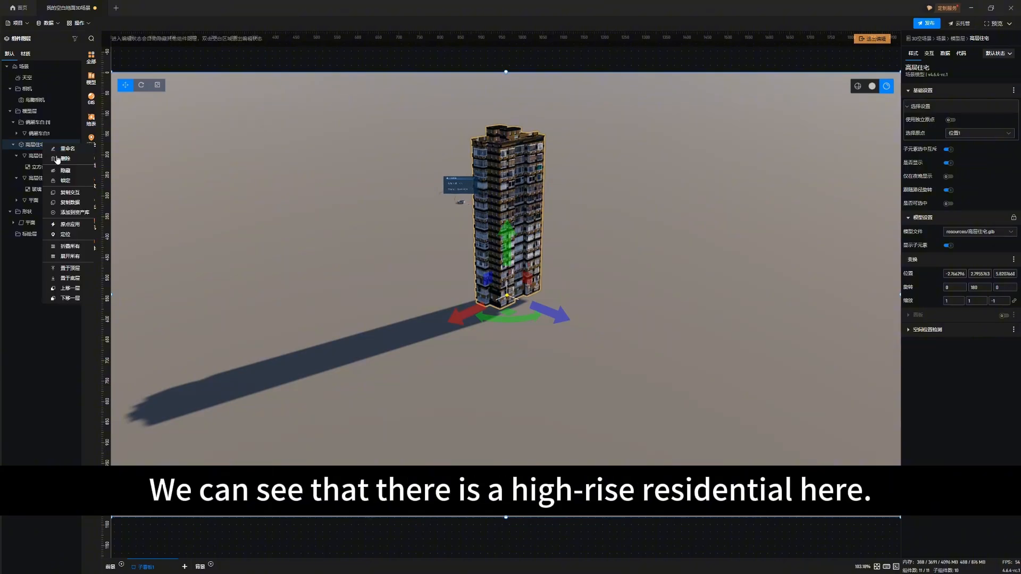
{"action": "left_click", "coordinate": [70, 213]}
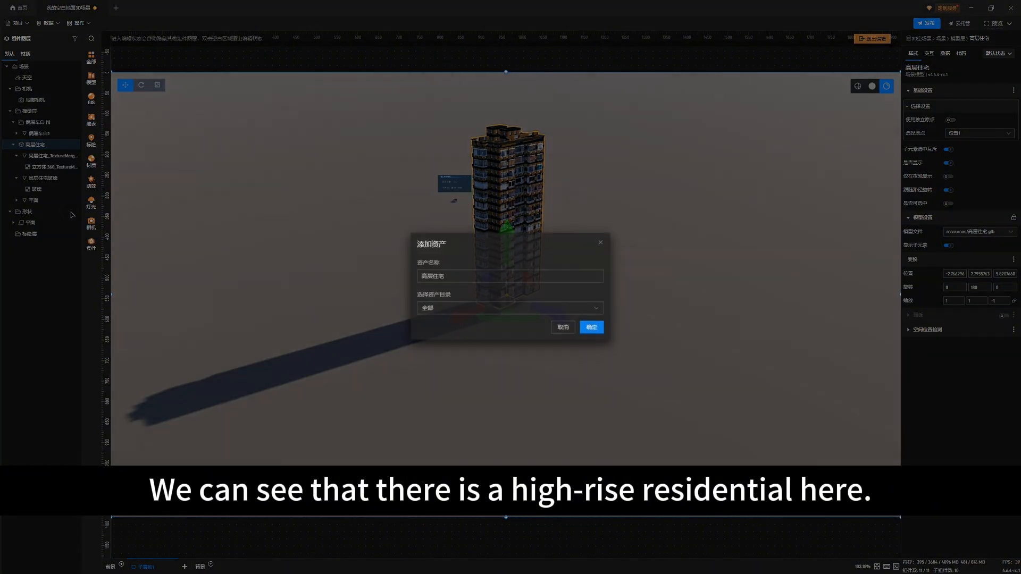
{"action": "left_click", "coordinate": [599, 329]}
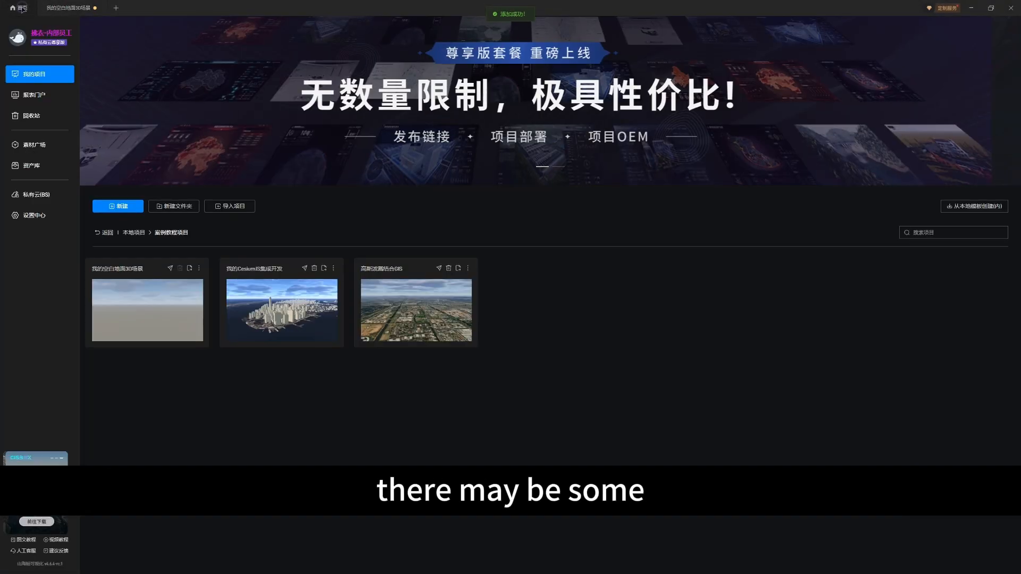
Step: Open the asset library from the home page and inspect the saved 高层住宅 asset's details and cover options
{"action": "left_click", "coordinate": [22, 8]}
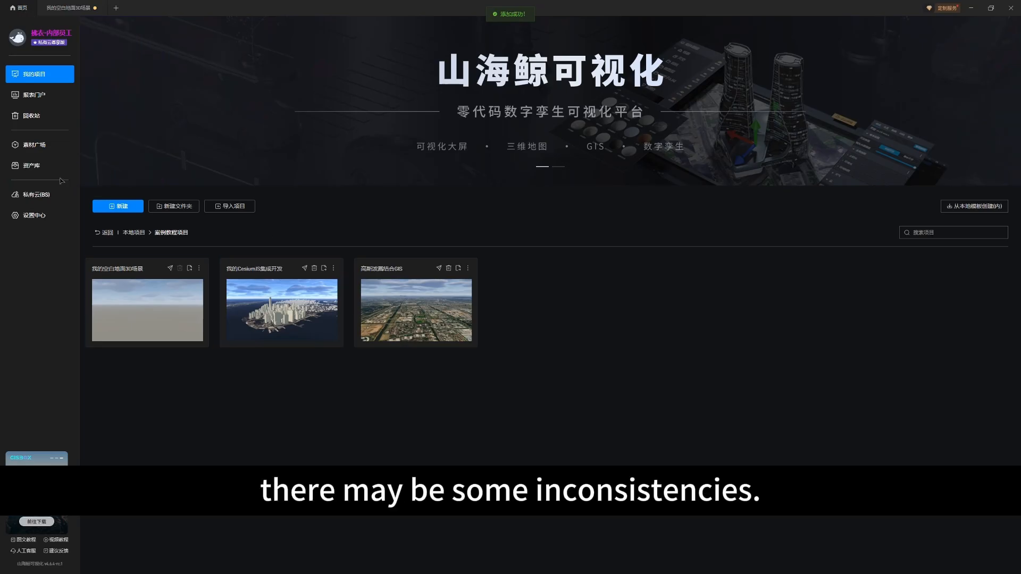
{"action": "left_click", "coordinate": [32, 162]}
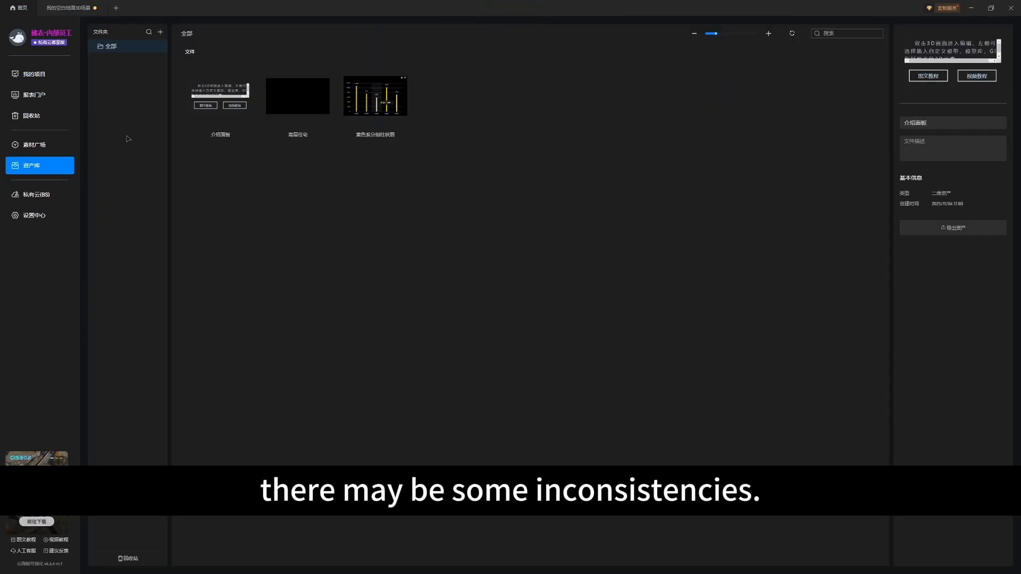
{"action": "left_click", "coordinate": [306, 110]}
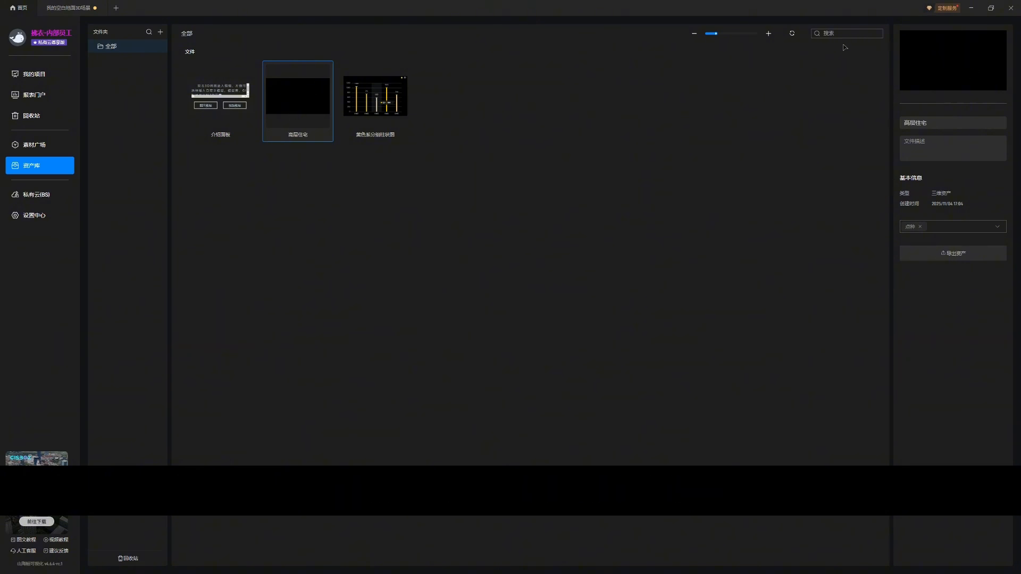
{"action": "mouse_move", "coordinate": [945, 68]}
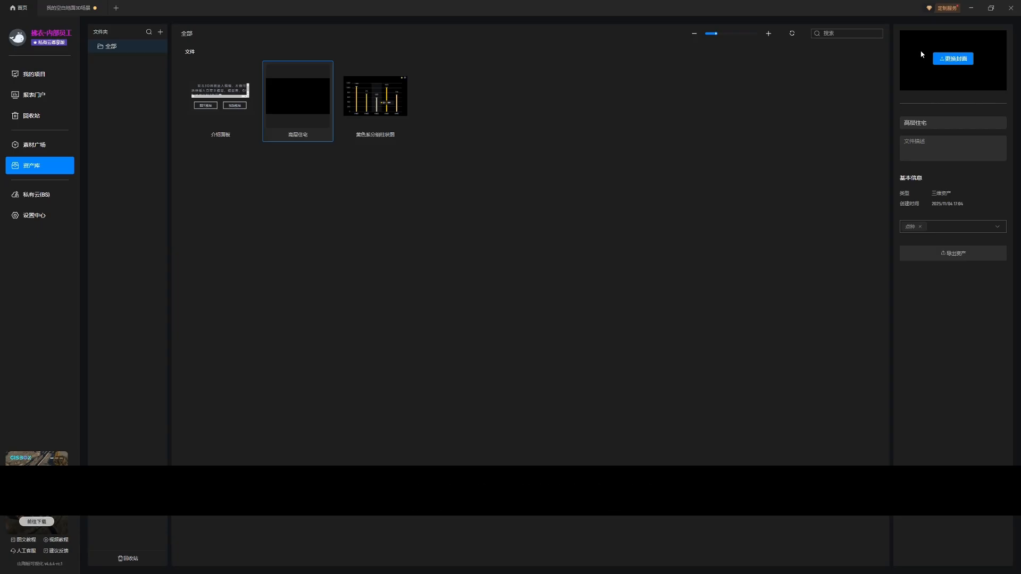
Step: Return to the 3D scene, view the building from the front, and save a 348 × 527 px screenshot framing it
{"action": "left_click", "coordinate": [60, 8]}
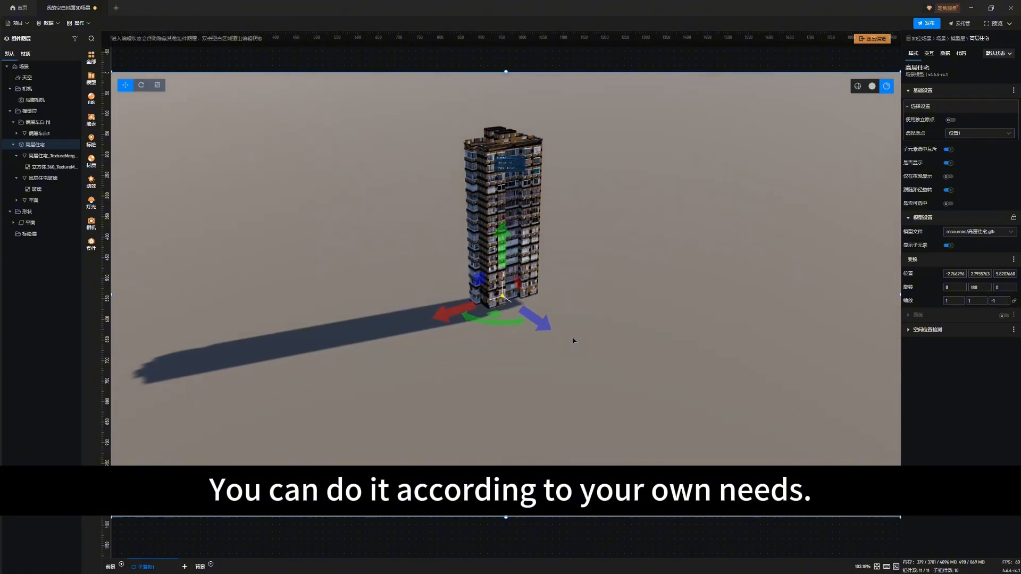
{"action": "left_click", "coordinate": [617, 258]}
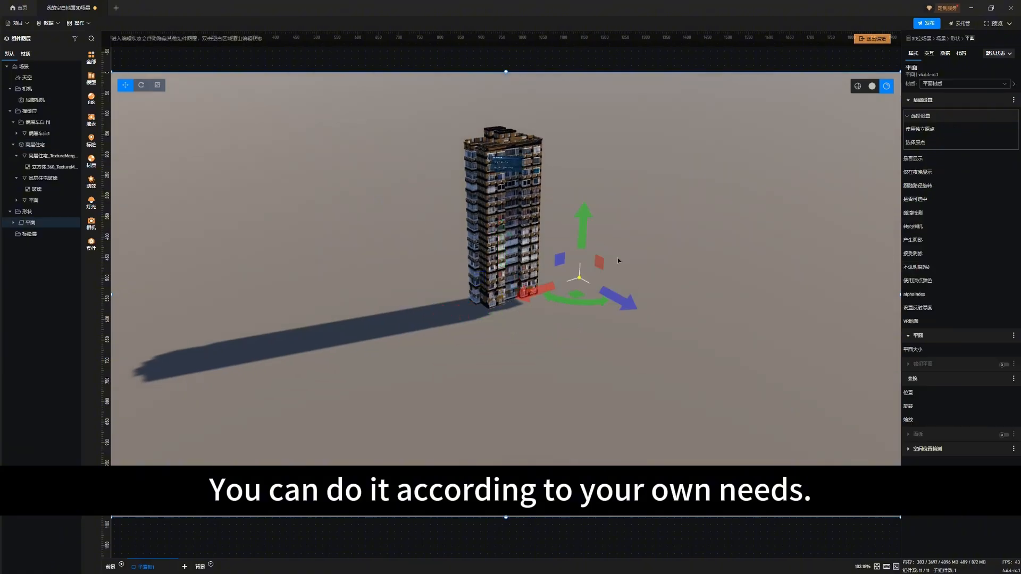
{"action": "left_click_drag", "start_coordinate": [655, 258], "coordinate": [568, 267]}
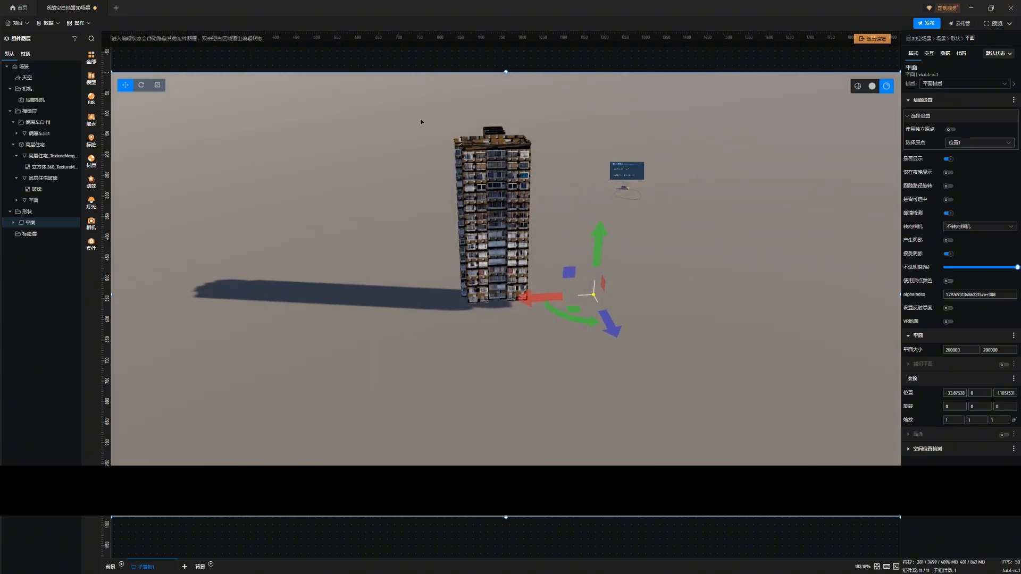
{"action": "key", "text": "F1"}
{"action": "left_click_drag", "start_coordinate": [412, 105], "coordinate": [552, 316]}
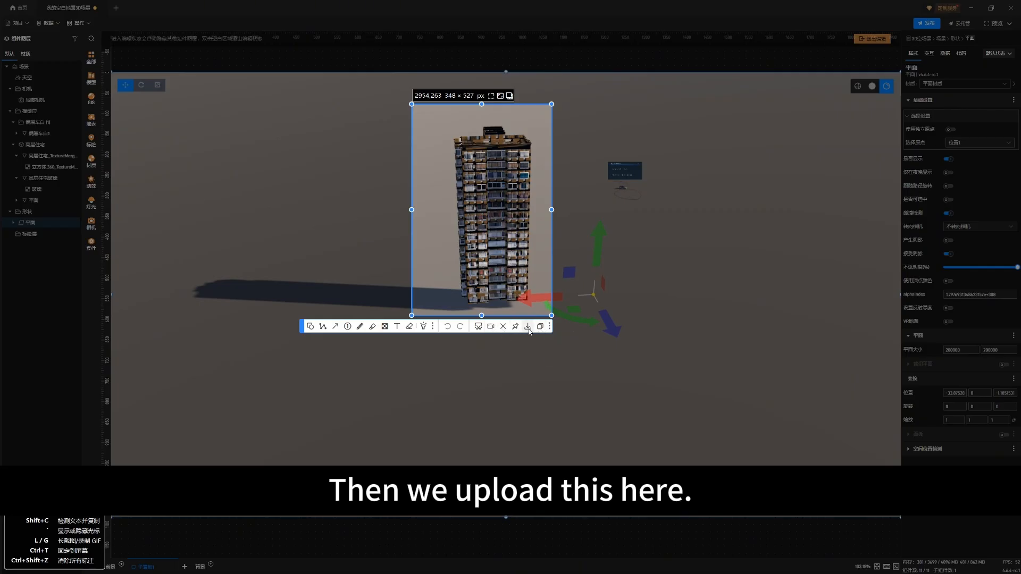
{"action": "left_click", "coordinate": [528, 327]}
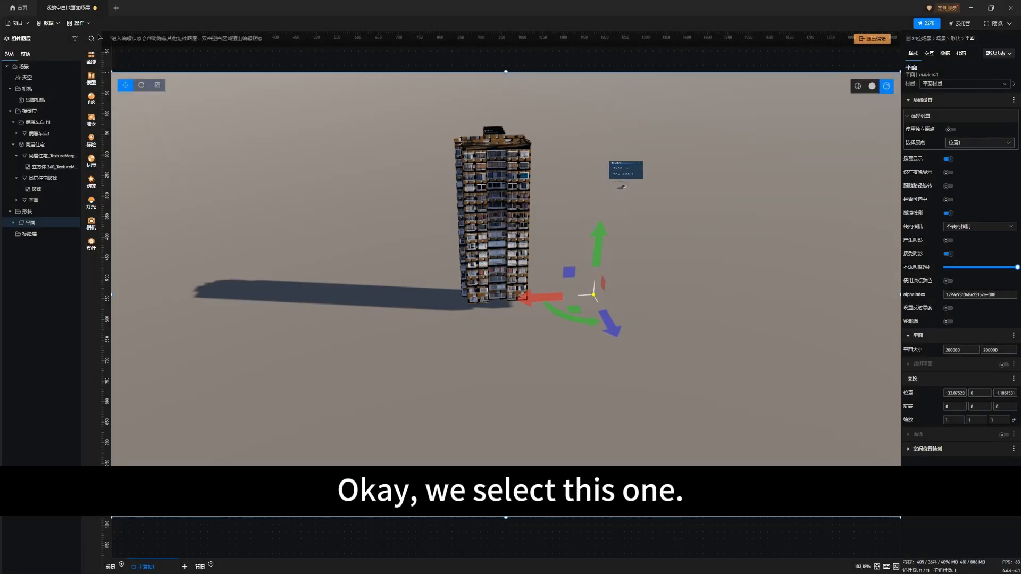
Step: Replace the 高层住宅 asset's cover in the asset library with the image PixPin_2025-11-04_17-04-29.png from the 新建文件夹 folder
{"action": "left_click", "coordinate": [21, 8]}
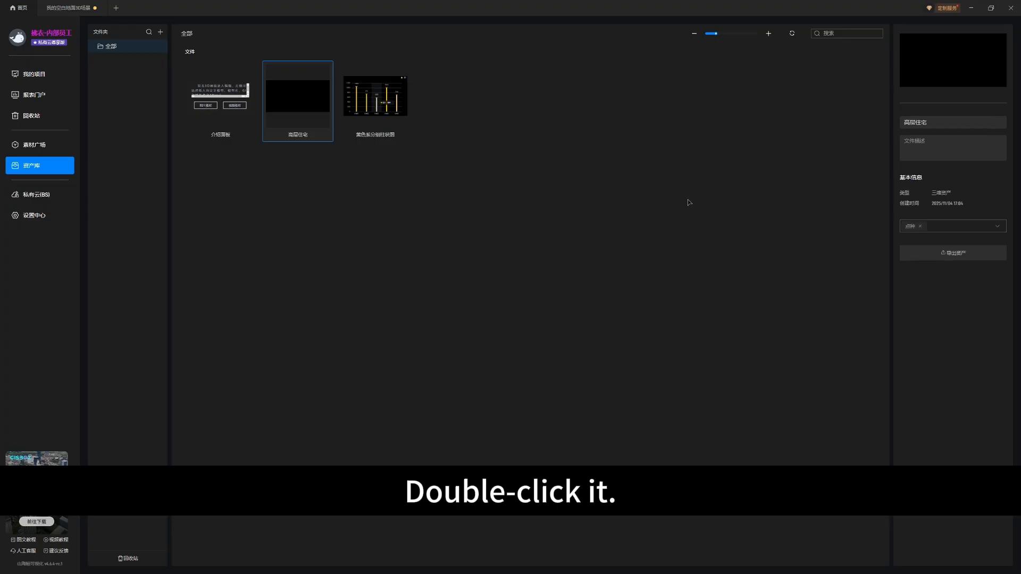
{"action": "mouse_move", "coordinate": [977, 54]}
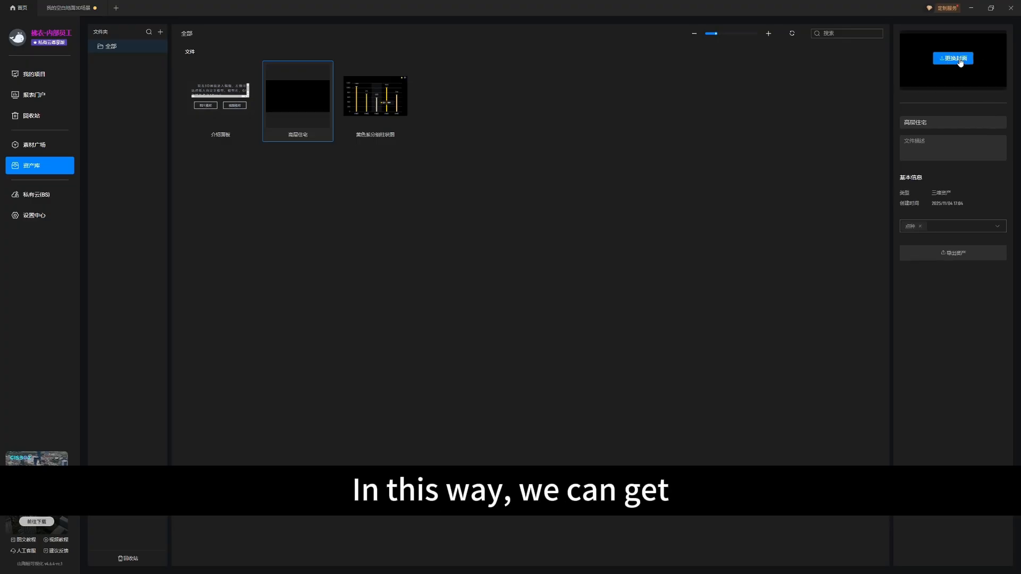
{"action": "left_click", "coordinate": [959, 61]}
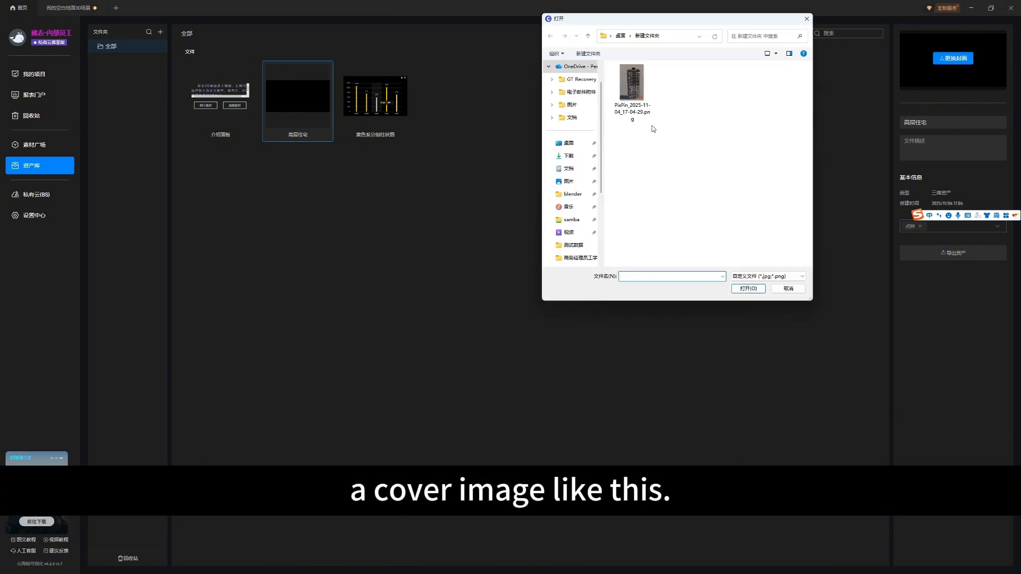
{"action": "left_click", "coordinate": [638, 101]}
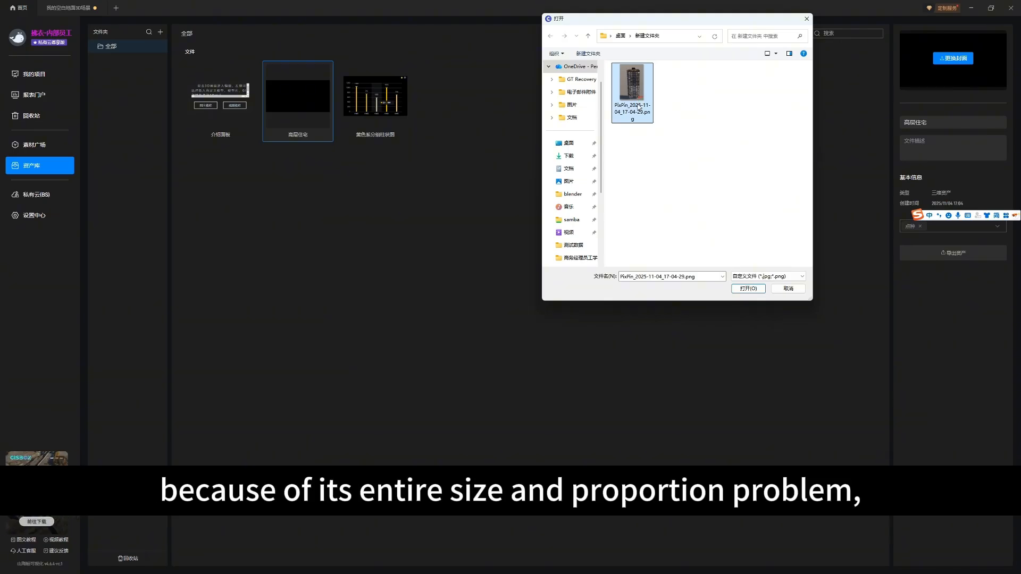
{"action": "mouse_move", "coordinate": [638, 107]}
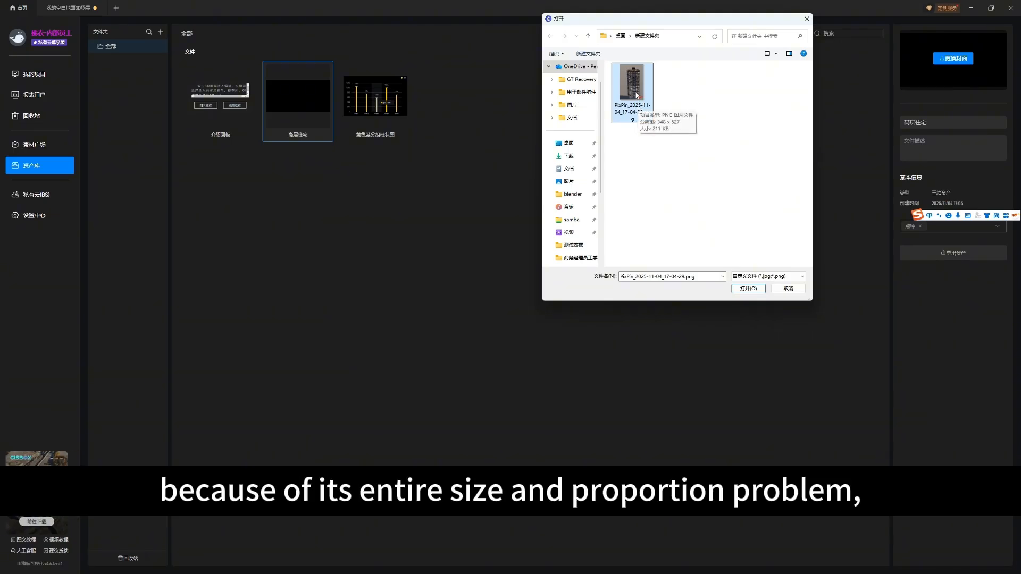
{"action": "double_click", "coordinate": [638, 94]}
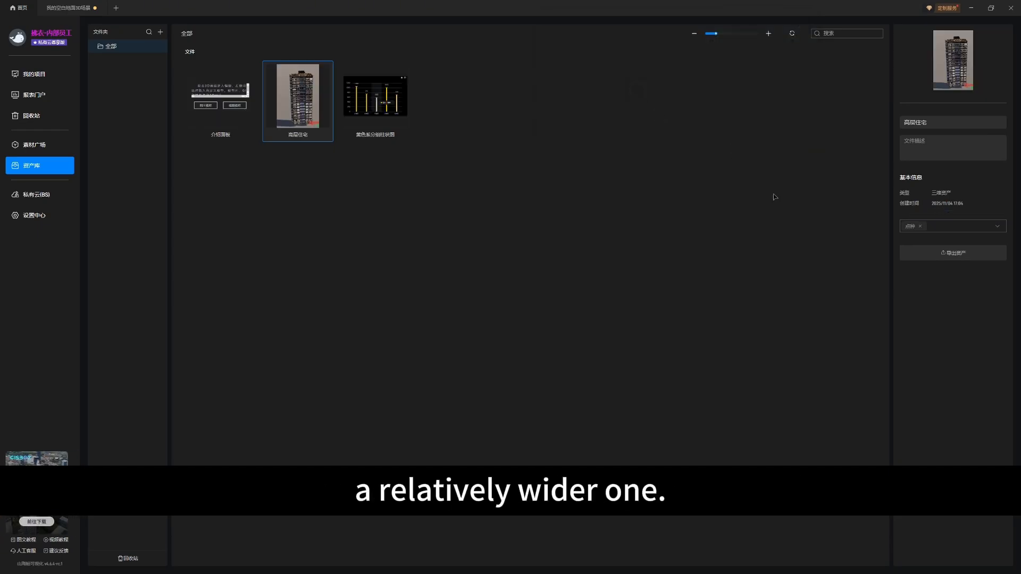
{"action": "mouse_move", "coordinate": [971, 65]}
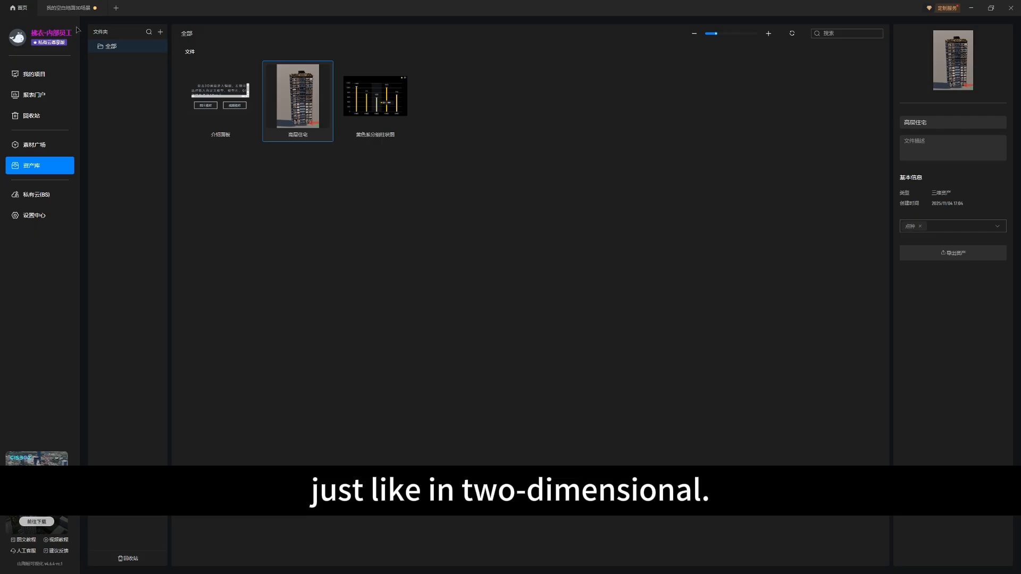
Step: Return to the 3D scene and show the models saved in the asset library
{"action": "left_click", "coordinate": [68, 8]}
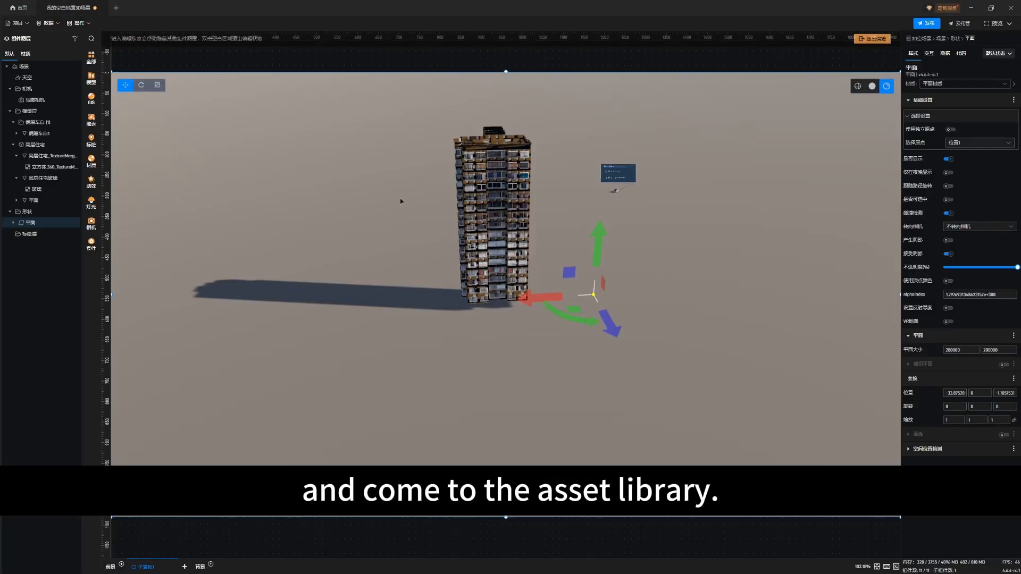
{"action": "left_click_drag", "start_coordinate": [372, 257], "coordinate": [394, 251]}
{"action": "scroll", "coordinate": [372, 255], "scroll_direction": "down", "scroll_amount": 3}
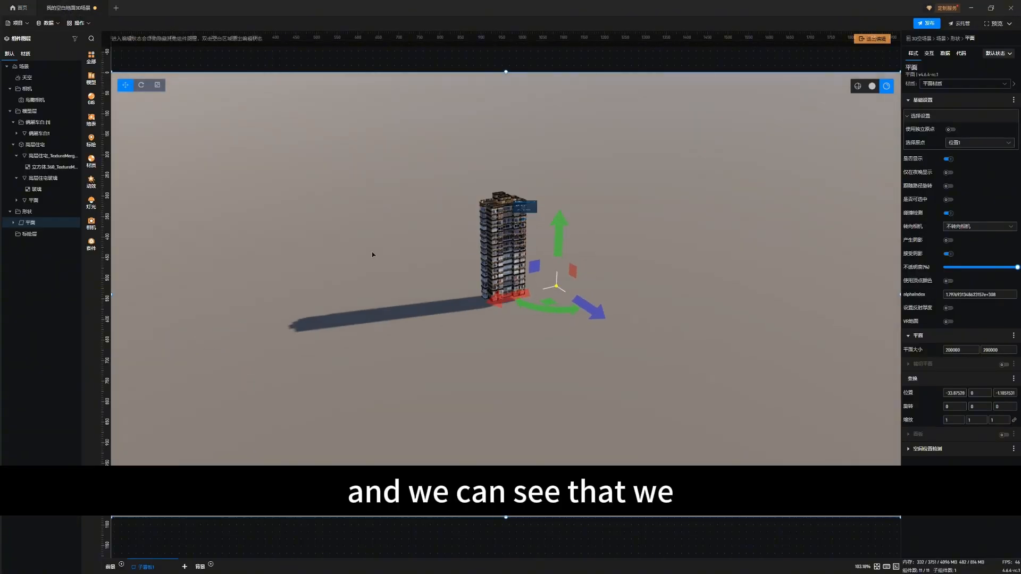
{"action": "scroll", "coordinate": [371, 252], "scroll_direction": "down", "scroll_amount": 4}
{"action": "left_click_drag", "start_coordinate": [332, 314], "coordinate": [323, 307]}
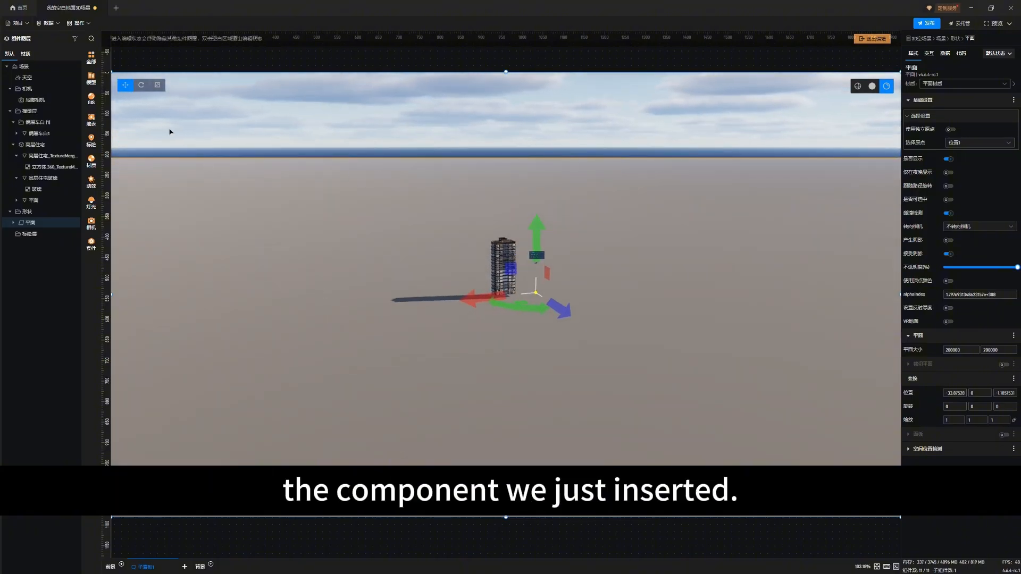
{"action": "left_click", "coordinate": [99, 86]}
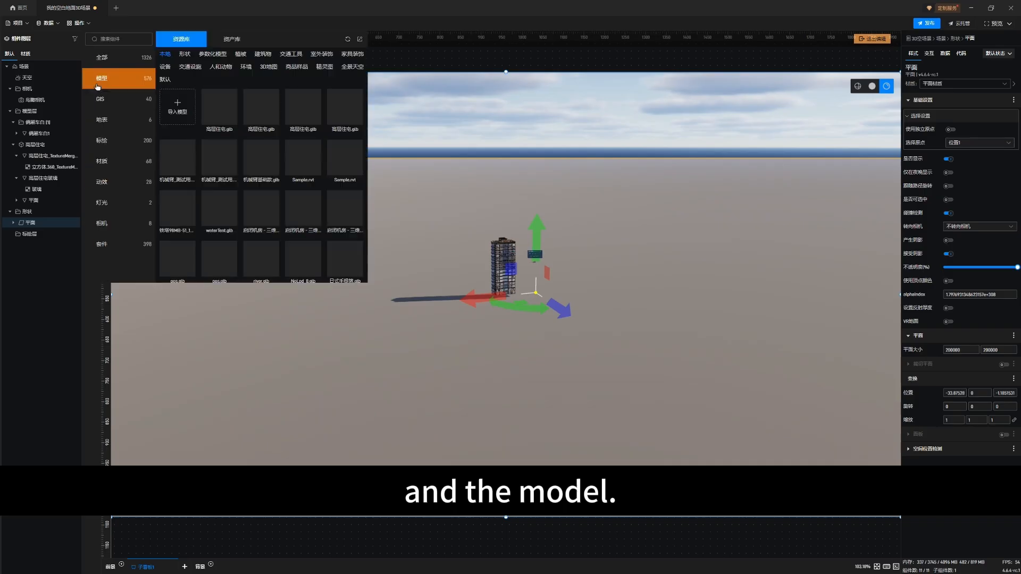
{"action": "left_click", "coordinate": [235, 43]}
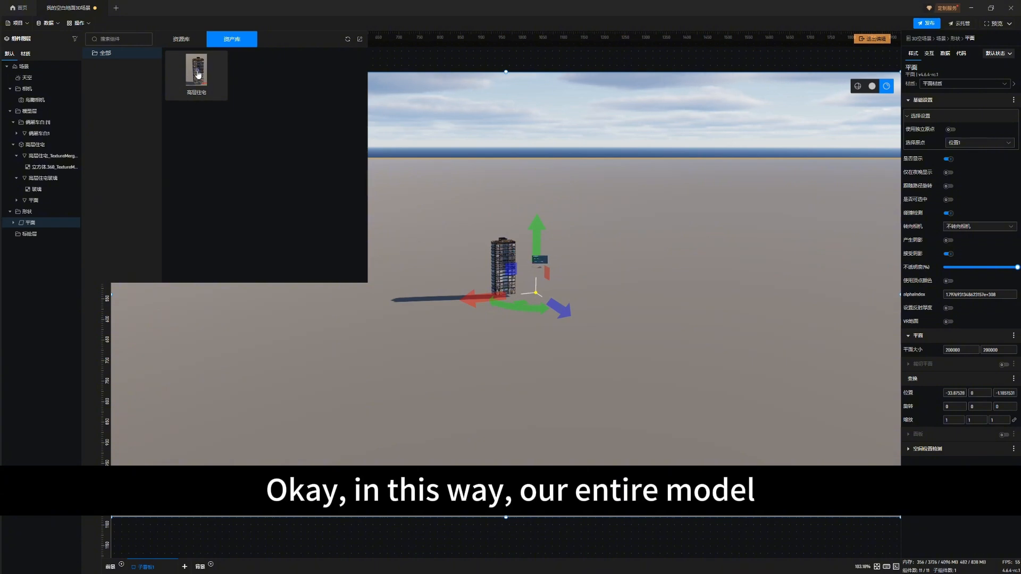
Step: Insert the 高层住宅 asset and place four copies on the ground around the original building
{"action": "double_click", "coordinate": [197, 74]}
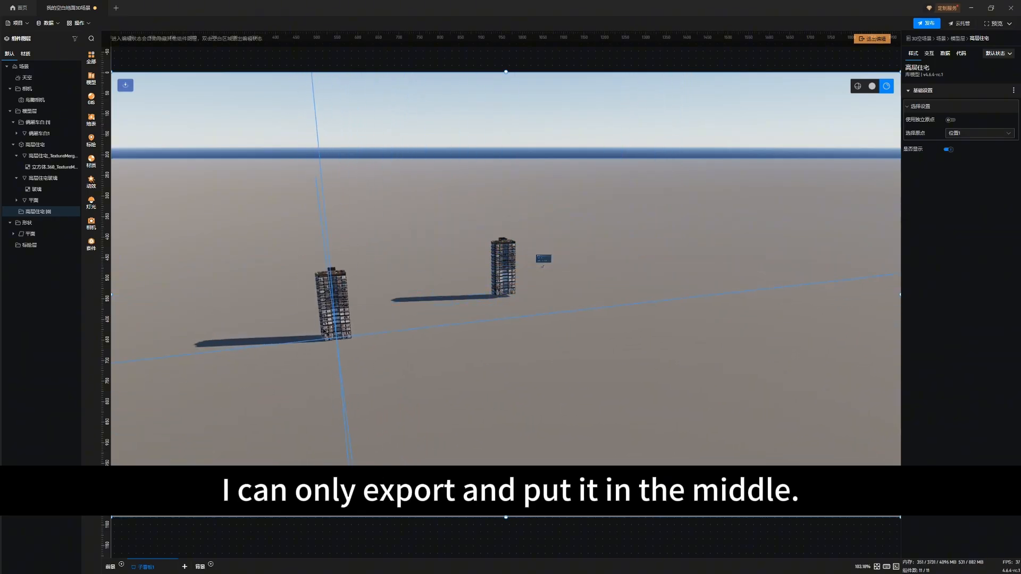
{"action": "left_click", "coordinate": [324, 329]}
{"action": "left_click", "coordinate": [394, 356]}
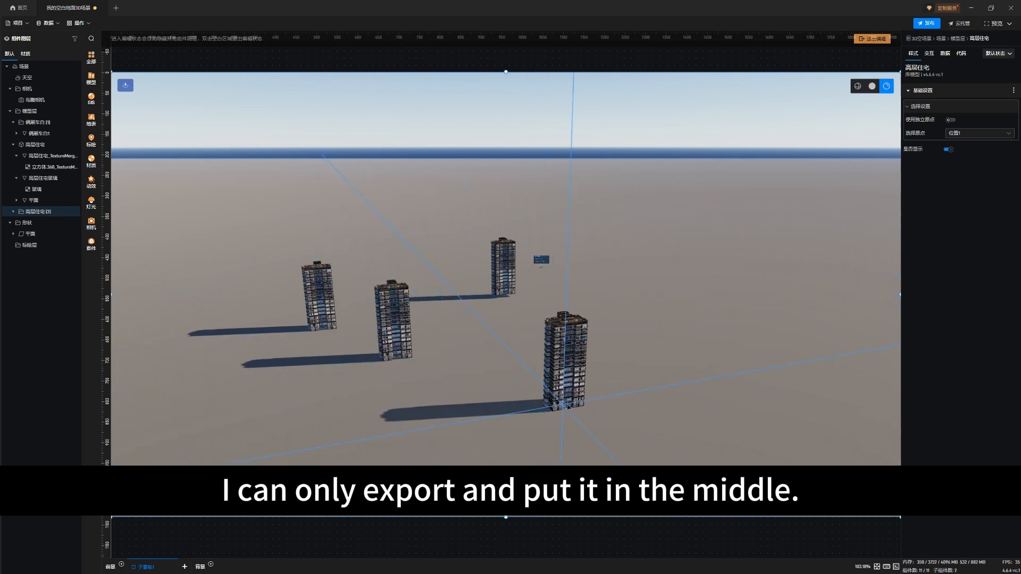
{"action": "left_click", "coordinate": [565, 406]}
{"action": "left_click", "coordinate": [682, 333]}
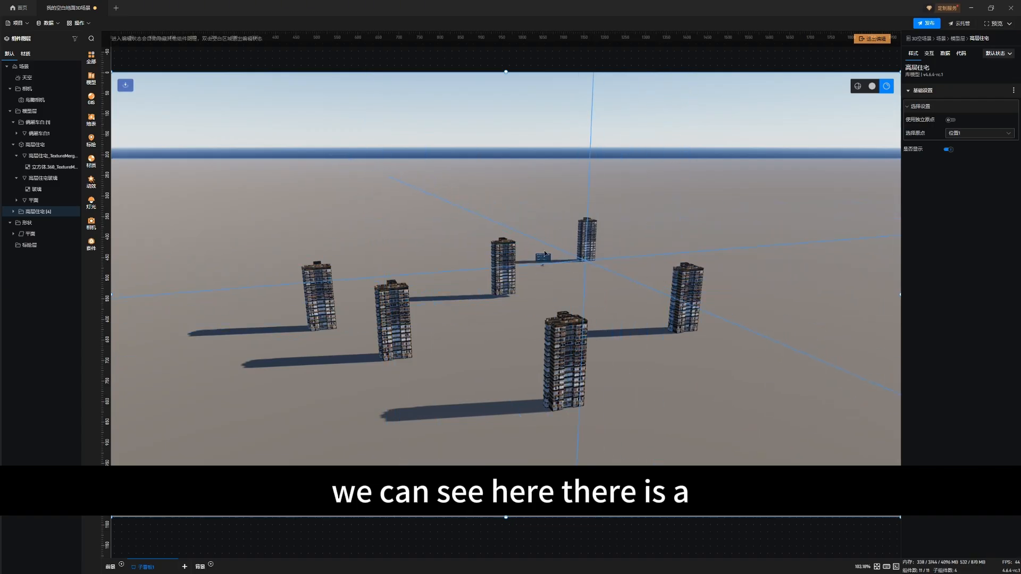
{"action": "right_click", "coordinate": [355, 231]}
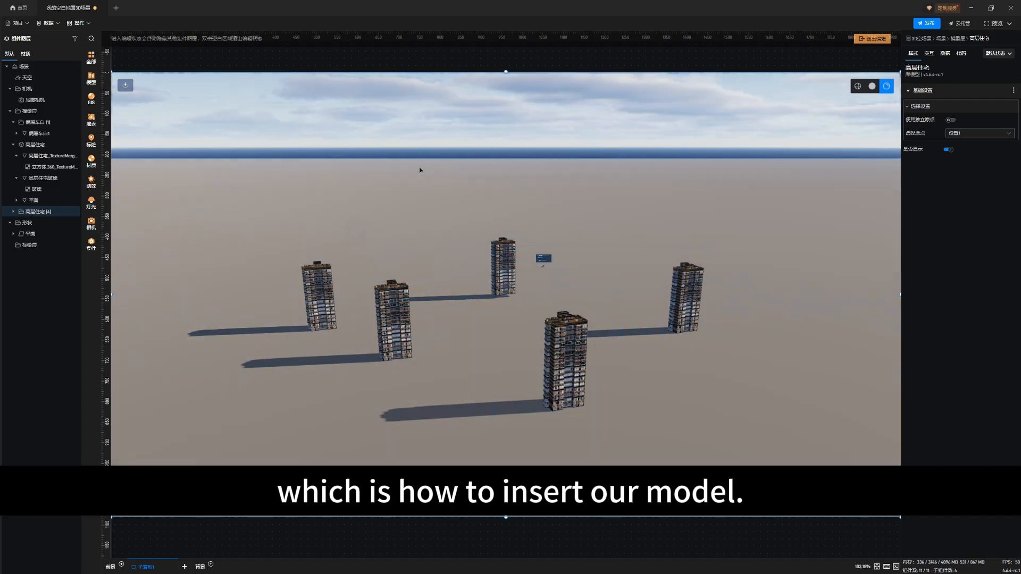
{"action": "left_click_drag", "start_coordinate": [391, 265], "coordinate": [385, 211]}
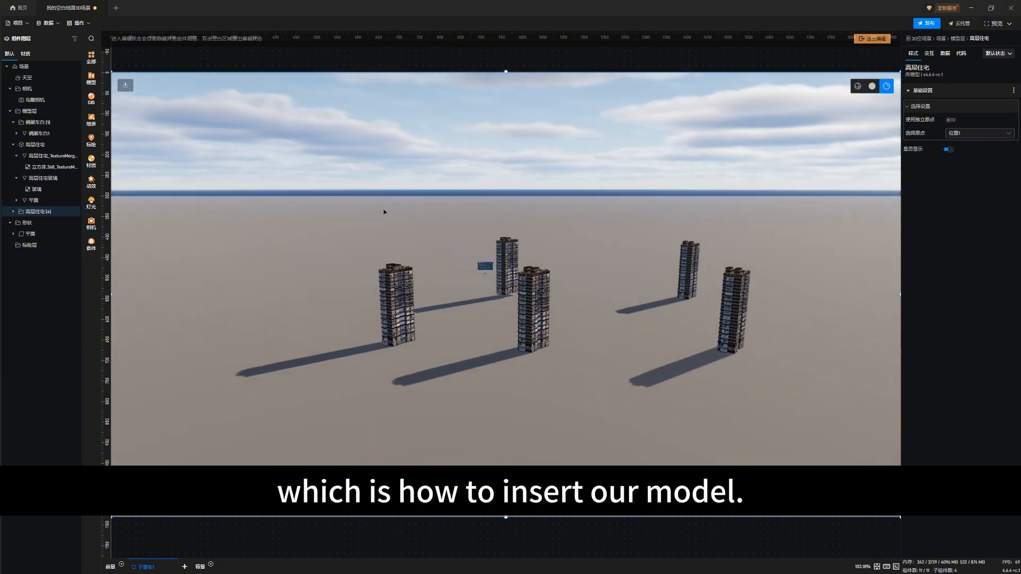
Step: In the home page's asset library, add the 笔刷 and 路径 placement modes to the 高层住宅 asset alongside 点种
{"action": "left_click", "coordinate": [18, 9]}
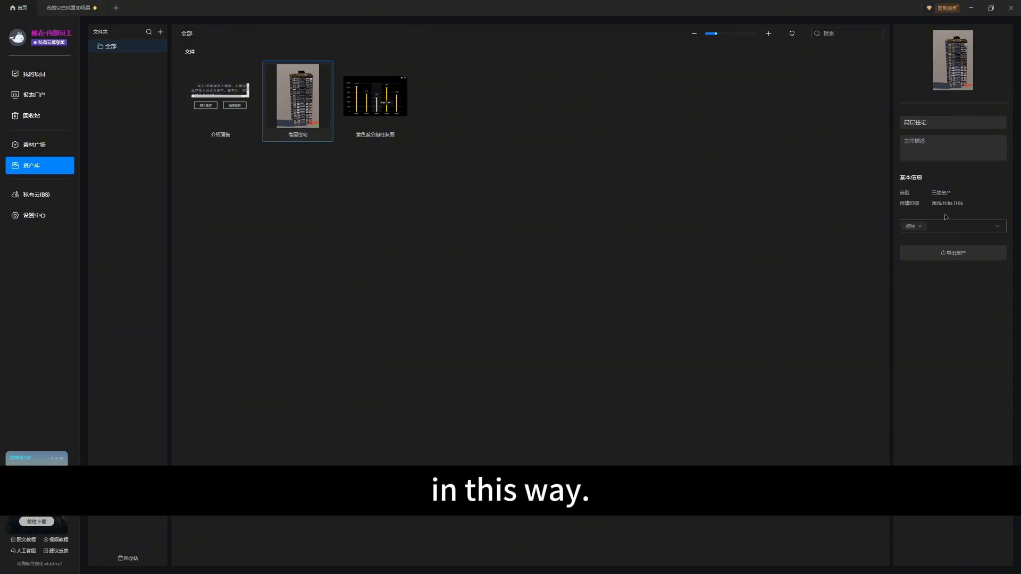
{"action": "left_click", "coordinate": [959, 227]}
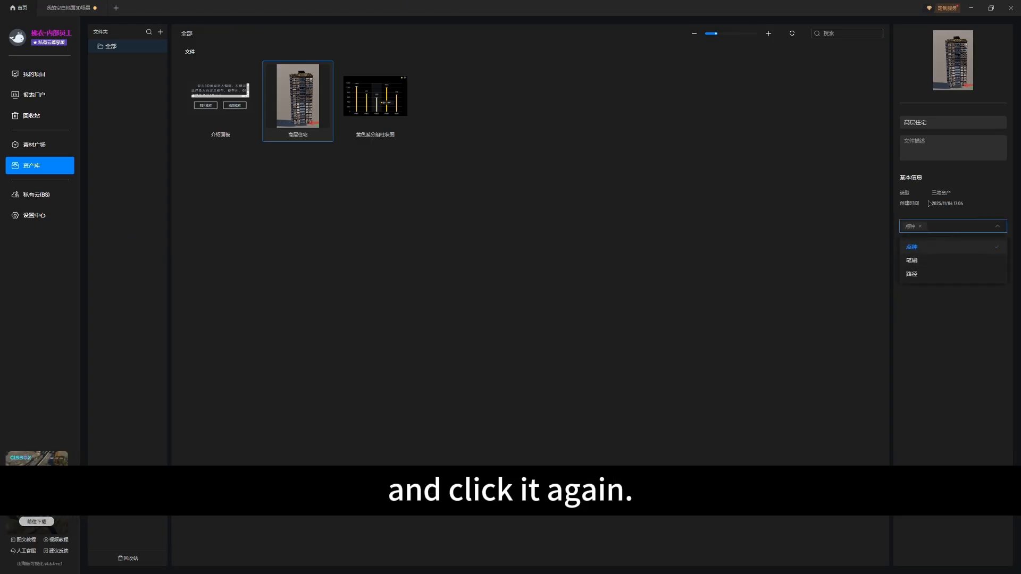
{"action": "left_click", "coordinate": [929, 263]}
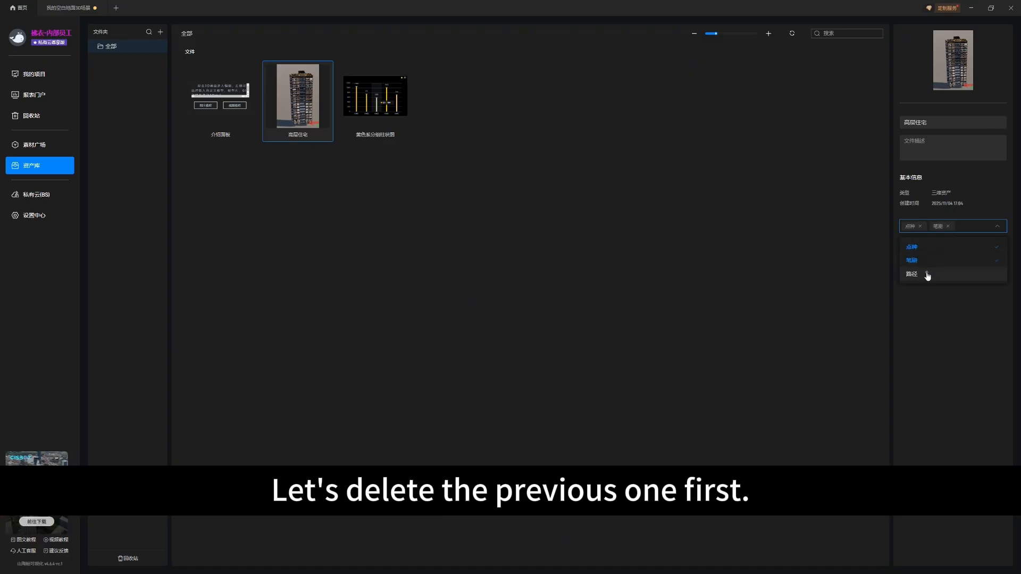
{"action": "left_click", "coordinate": [927, 274]}
{"action": "left_click", "coordinate": [934, 353]}
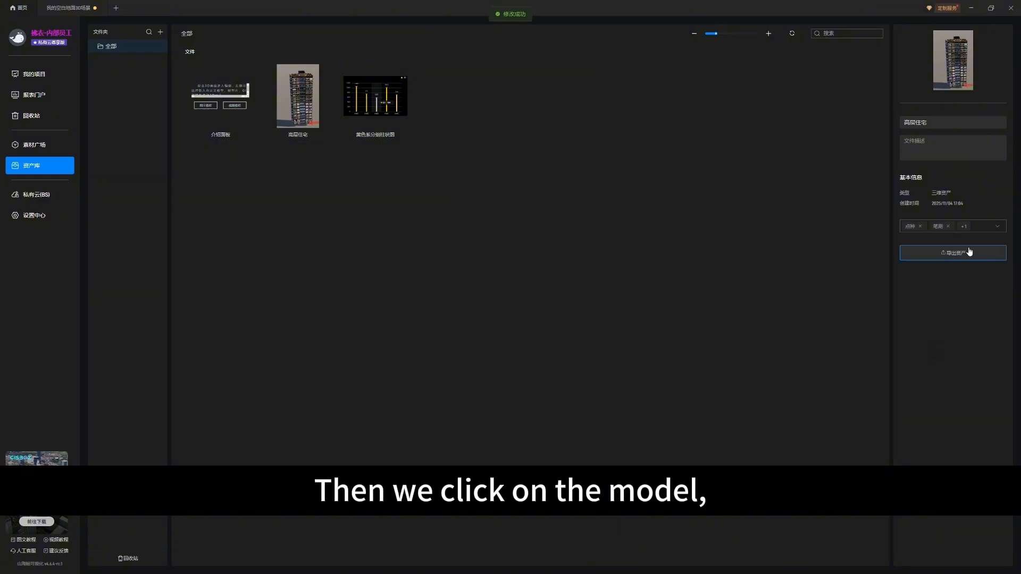
Step: Return to the 3D scene and delete the 高层住宅 group containing the four placed copies
{"action": "left_click", "coordinate": [81, 8]}
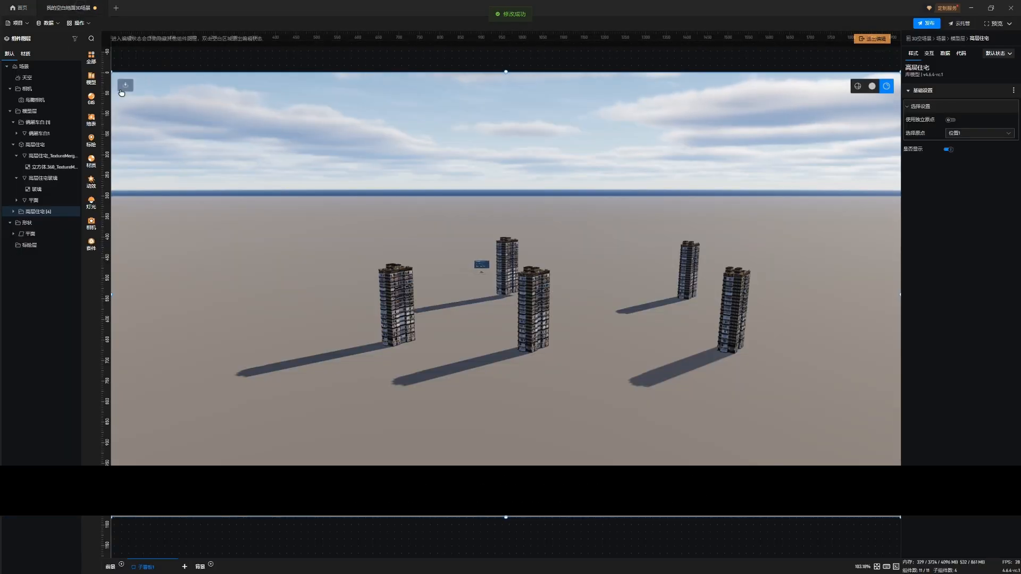
{"action": "left_click", "coordinate": [13, 211]}
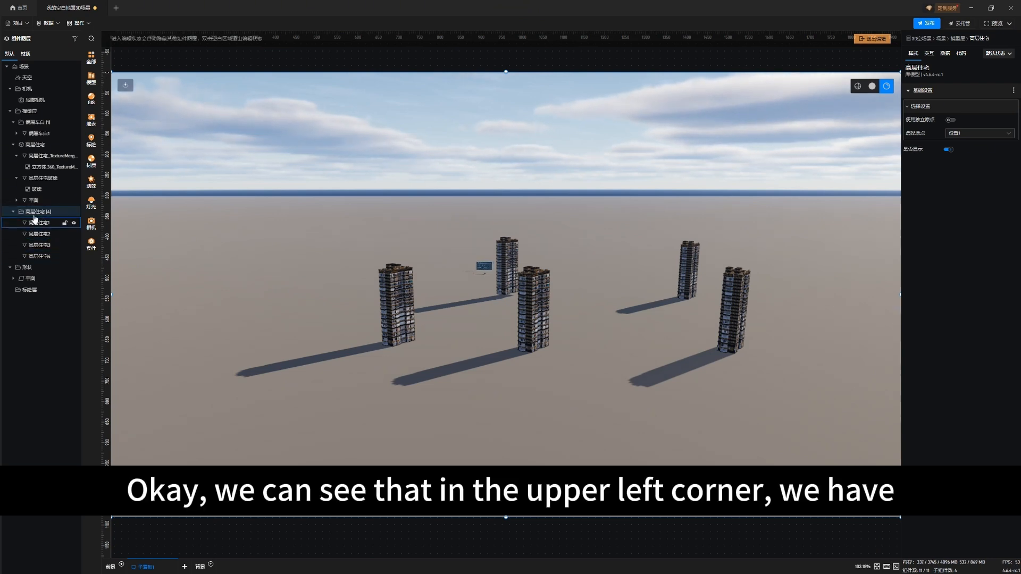
{"action": "right_click", "coordinate": [35, 212]}
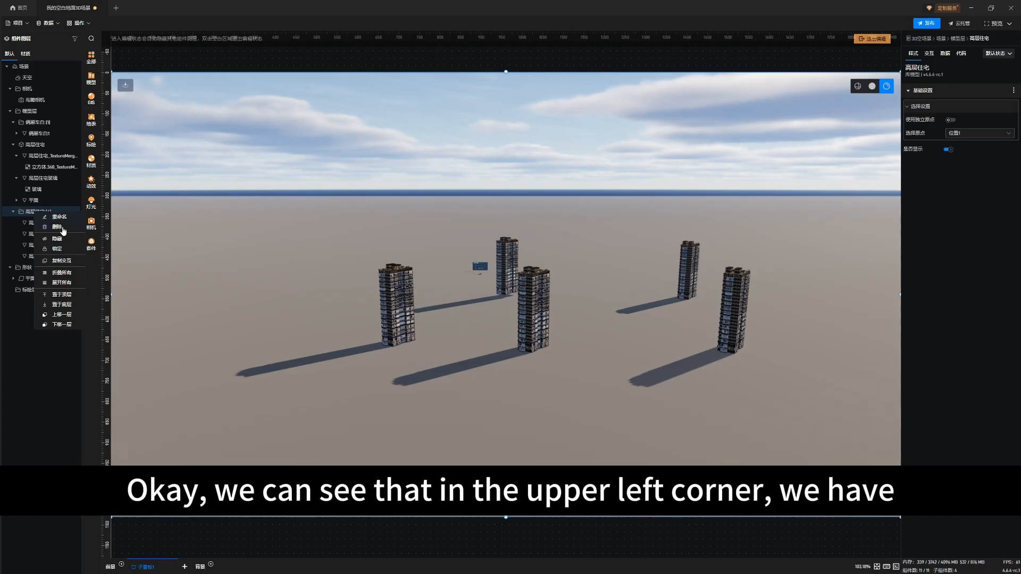
{"action": "left_click", "coordinate": [62, 227]}
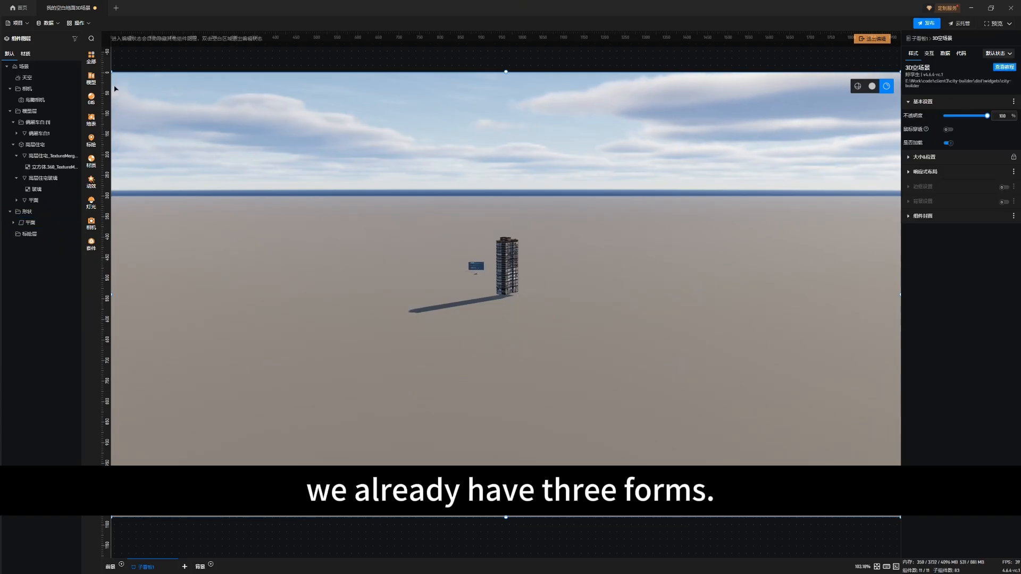
Step: Insert the 高层住宅 asset from the asset library again and place a single copy beside the original building
{"action": "left_click", "coordinate": [89, 82]}
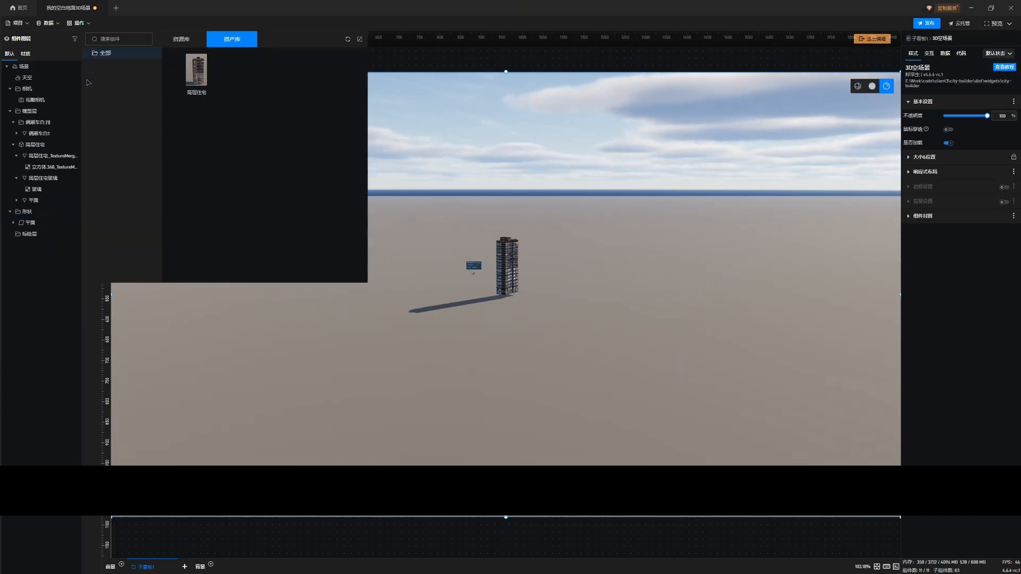
{"action": "left_click", "coordinate": [206, 82]}
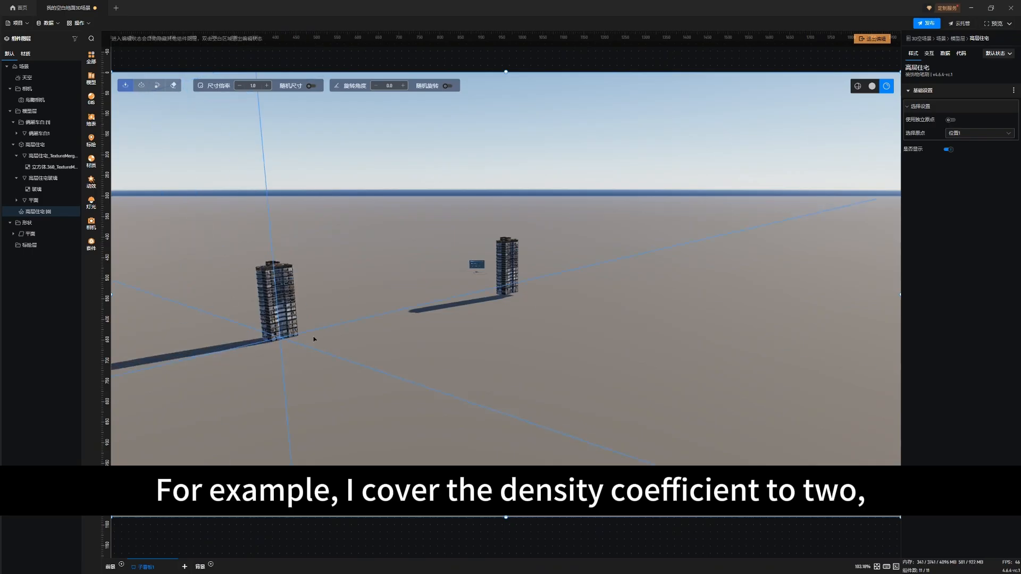
{"action": "left_click", "coordinate": [307, 297]}
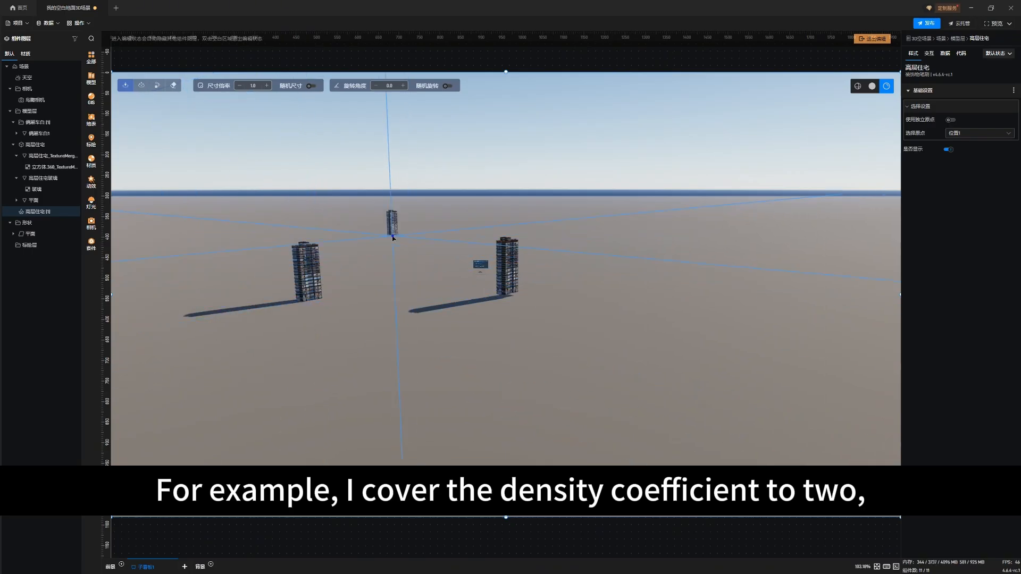
{"action": "right_click", "coordinate": [391, 237]}
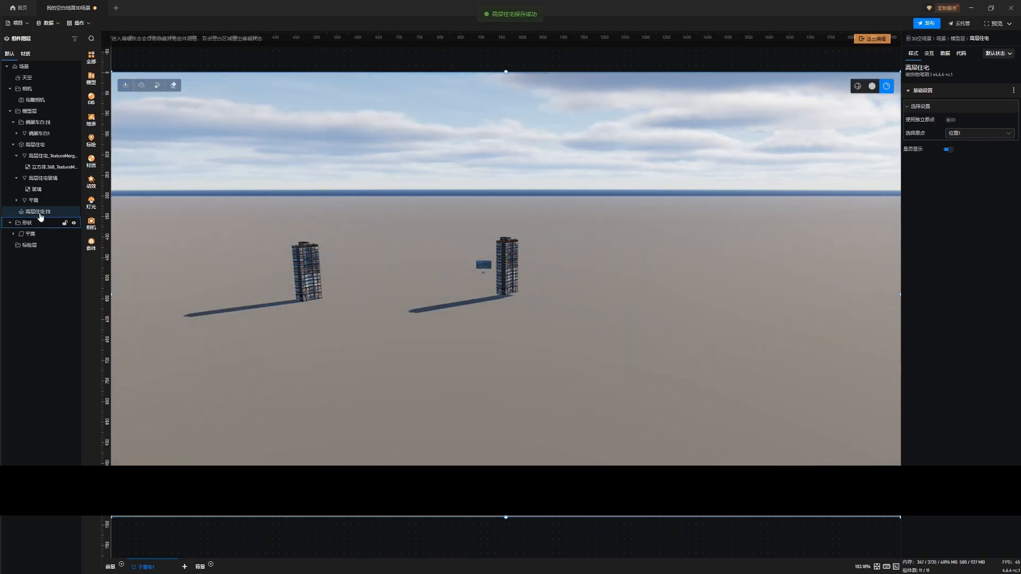
Step: Brush a cluster of 高层住宅 buildings across the ground in front of the original, with the density factor at 2.0
{"action": "left_click", "coordinate": [143, 87]}
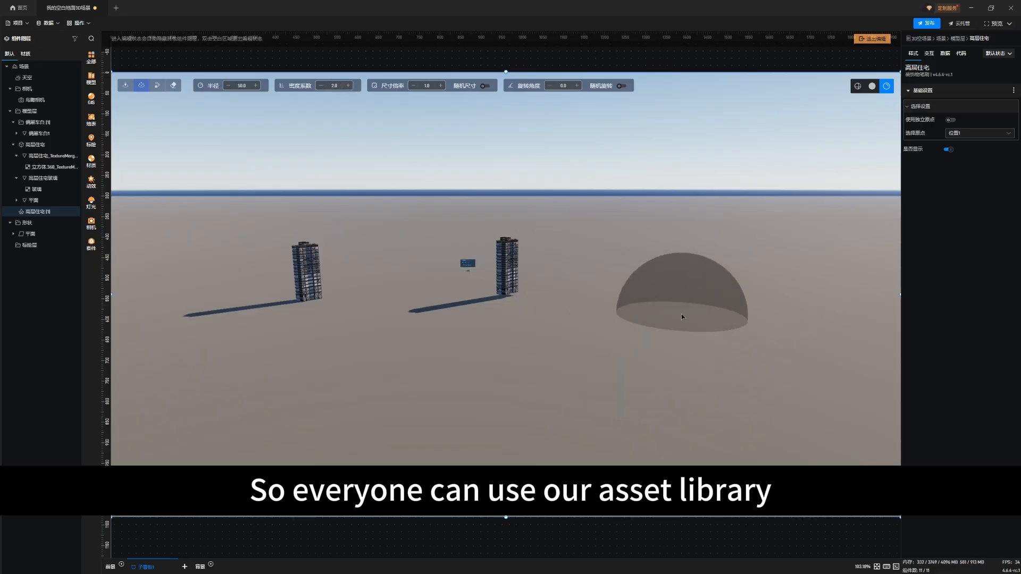
{"action": "left_click", "coordinate": [679, 315]}
{"action": "mouse_move", "coordinate": [554, 365]}
{"action": "left_mouse_down"}
{"action": "mouse_move", "coordinate": [486, 374]}
{"action": "mouse_move", "coordinate": [324, 354]}
{"action": "left_mouse_up"}
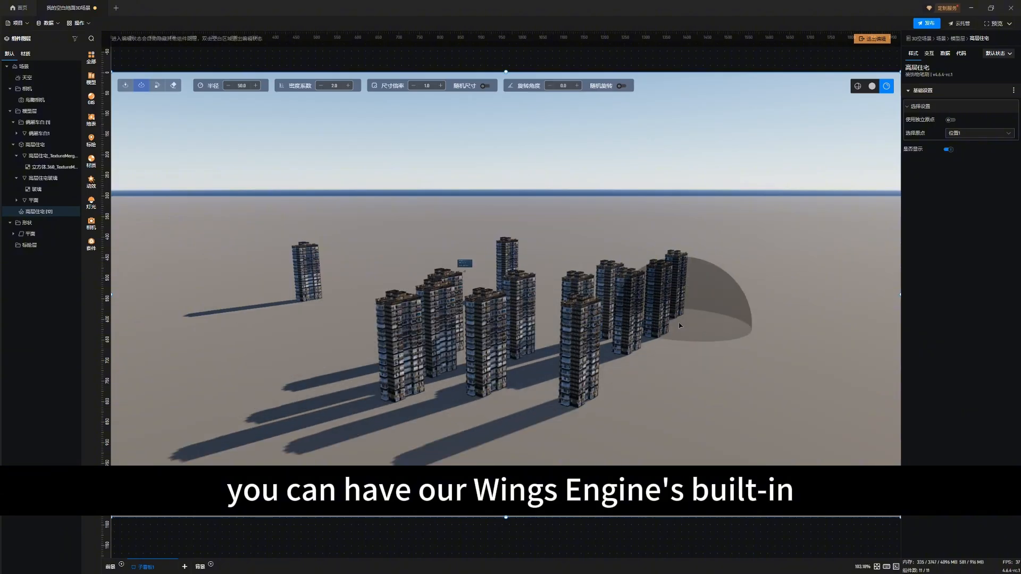
Step: Erase the brushed buildings in the foreground, keeping the two at the far end of the stroke, and end the brush editing
{"action": "left_click", "coordinate": [173, 86]}
{"action": "left_click", "coordinate": [416, 412]}
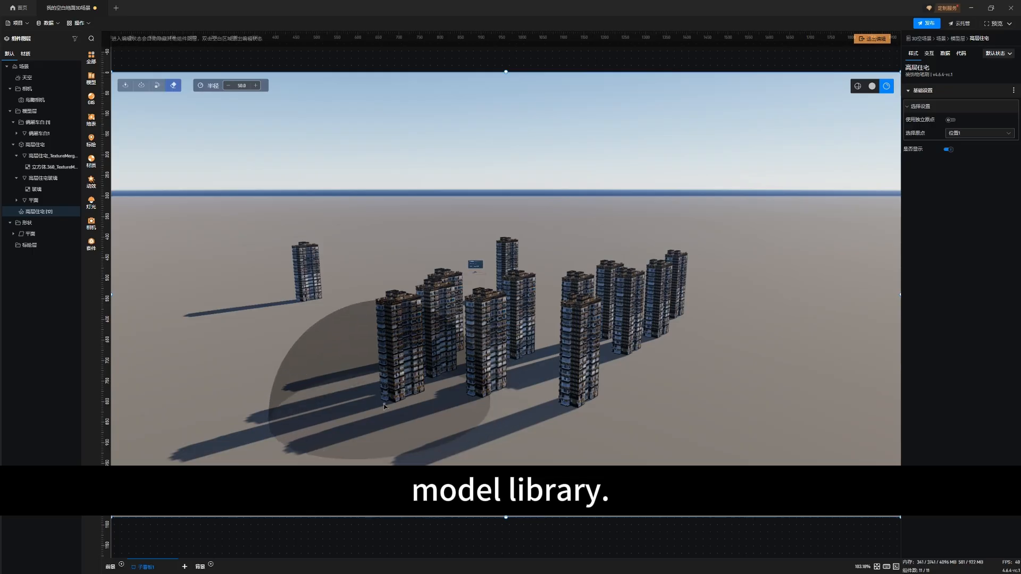
{"action": "mouse_move", "coordinate": [474, 412]}
{"action": "left_mouse_down"}
{"action": "mouse_move", "coordinate": [562, 403]}
{"action": "mouse_move", "coordinate": [586, 351]}
{"action": "mouse_move", "coordinate": [461, 381]}
{"action": "left_mouse_up"}
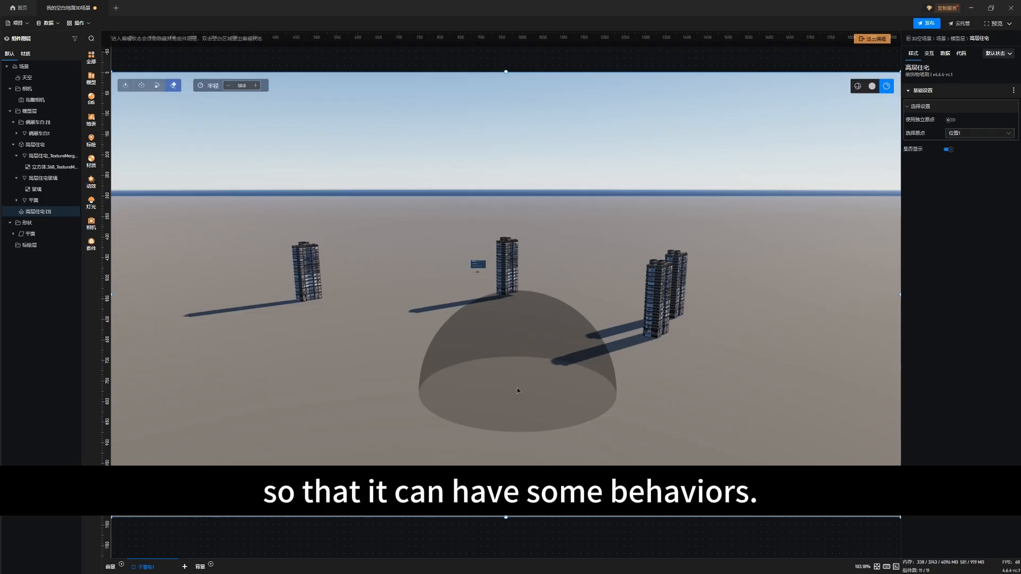
{"action": "right_click", "coordinate": [481, 366]}
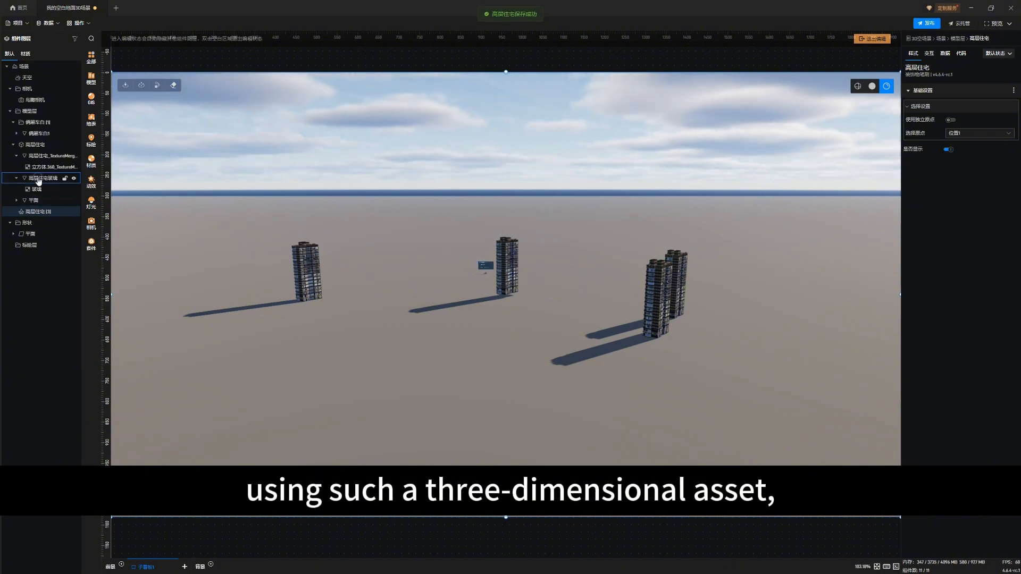
Step: Examine the code and script settings of the original building's 高层住宅_TextureMerged mesh
{"action": "left_click", "coordinate": [38, 178]}
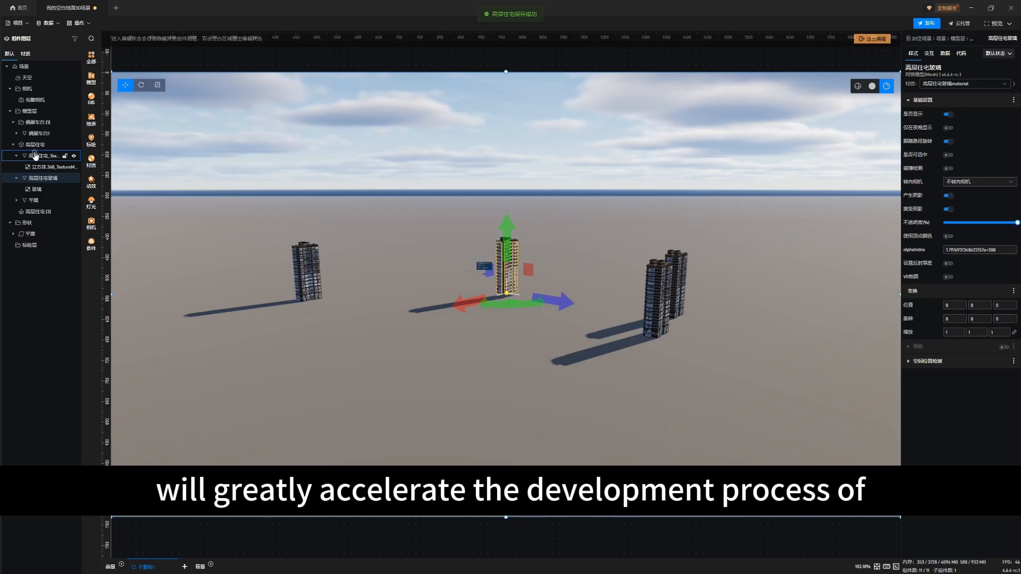
{"action": "left_click", "coordinate": [35, 155]}
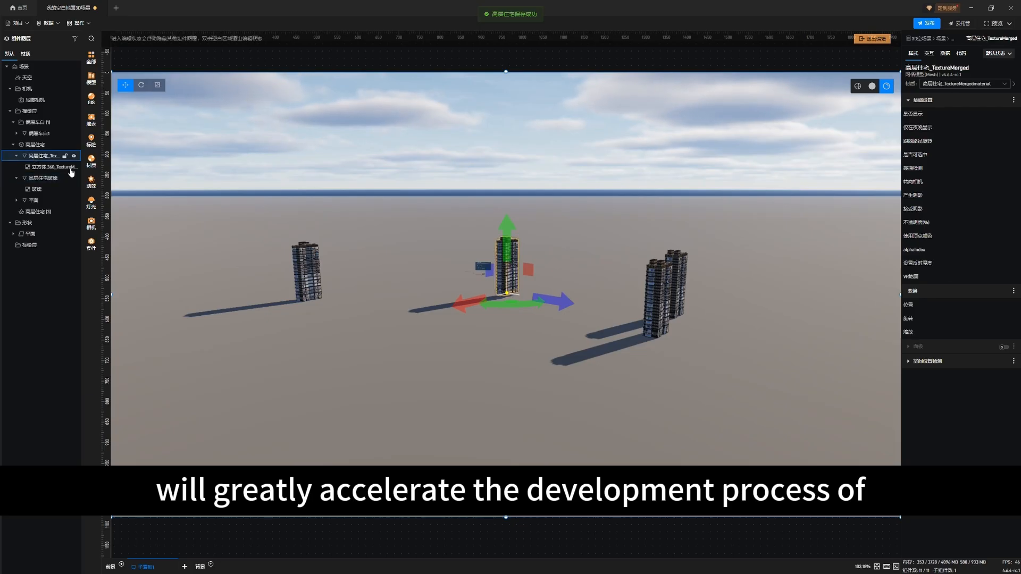
{"action": "left_click", "coordinate": [959, 55]}
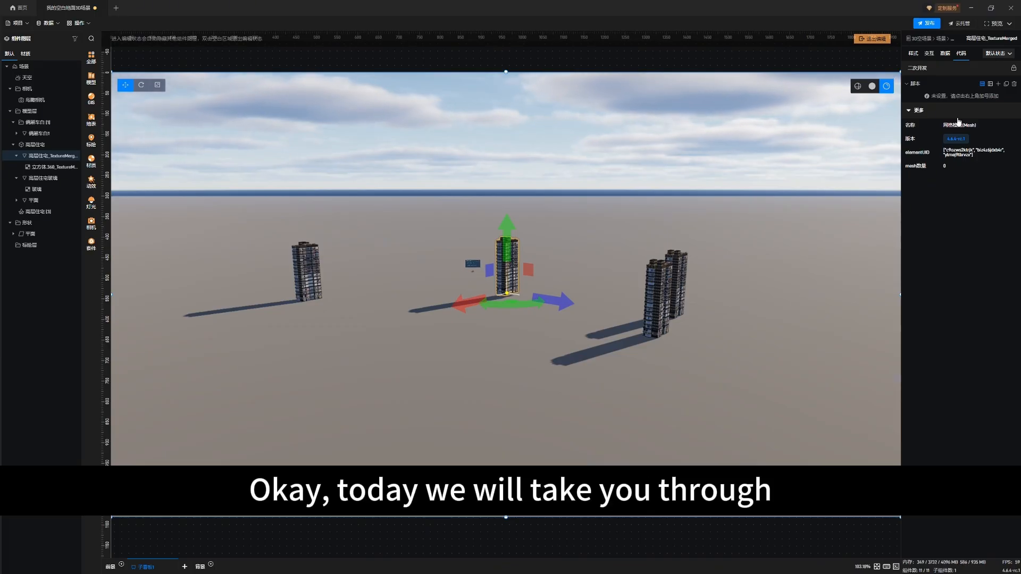
{"action": "left_click_drag", "start_coordinate": [404, 350], "coordinate": [415, 355]}
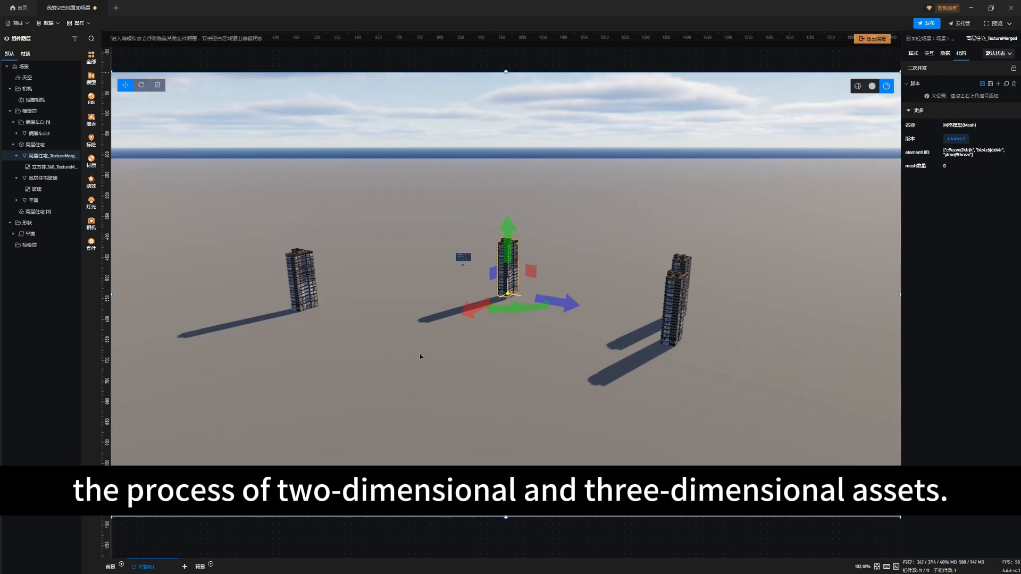
{"action": "left_click_drag", "start_coordinate": [401, 357], "coordinate": [416, 352]}
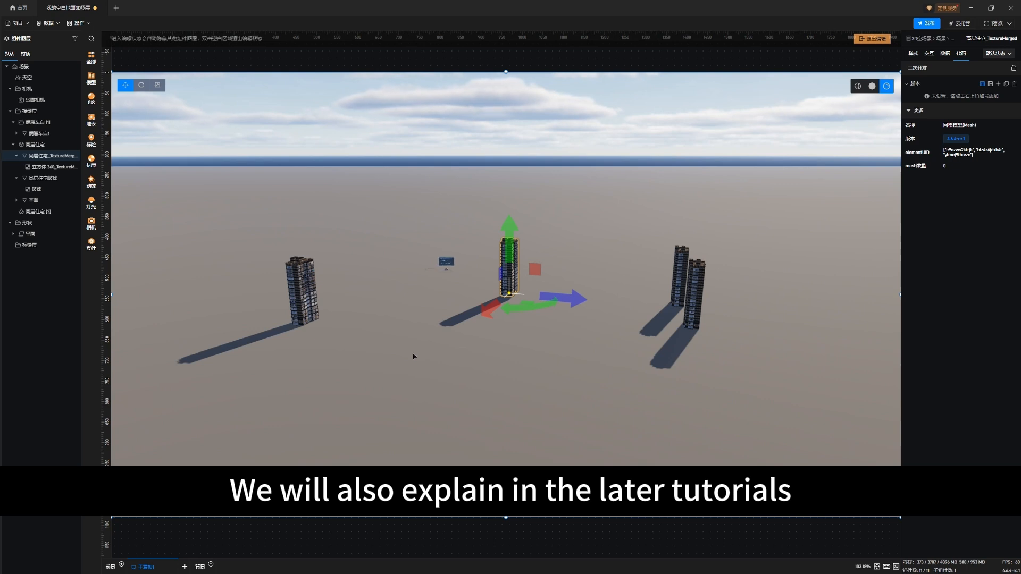
{"action": "left_click_drag", "start_coordinate": [394, 353], "coordinate": [406, 353]}
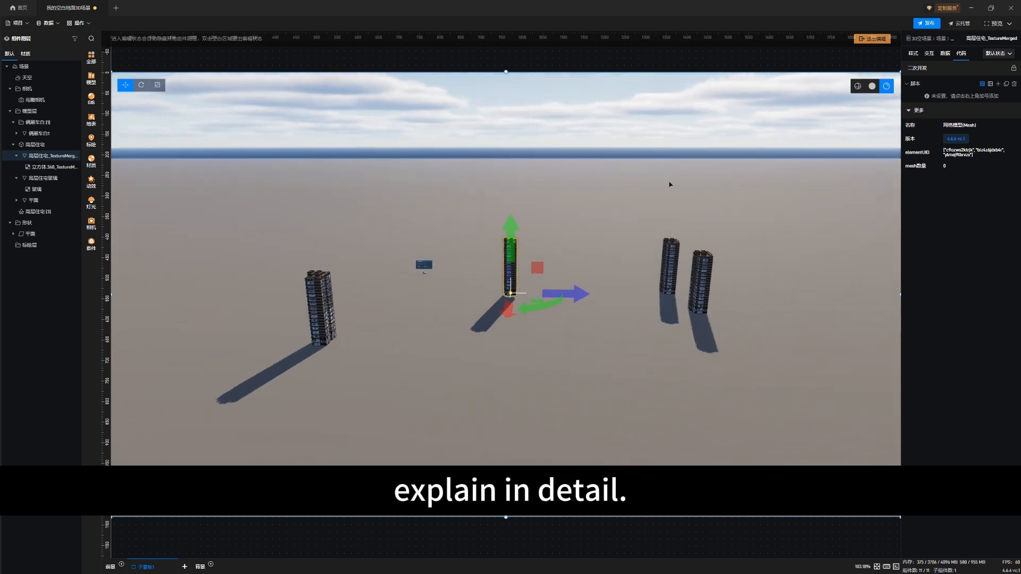